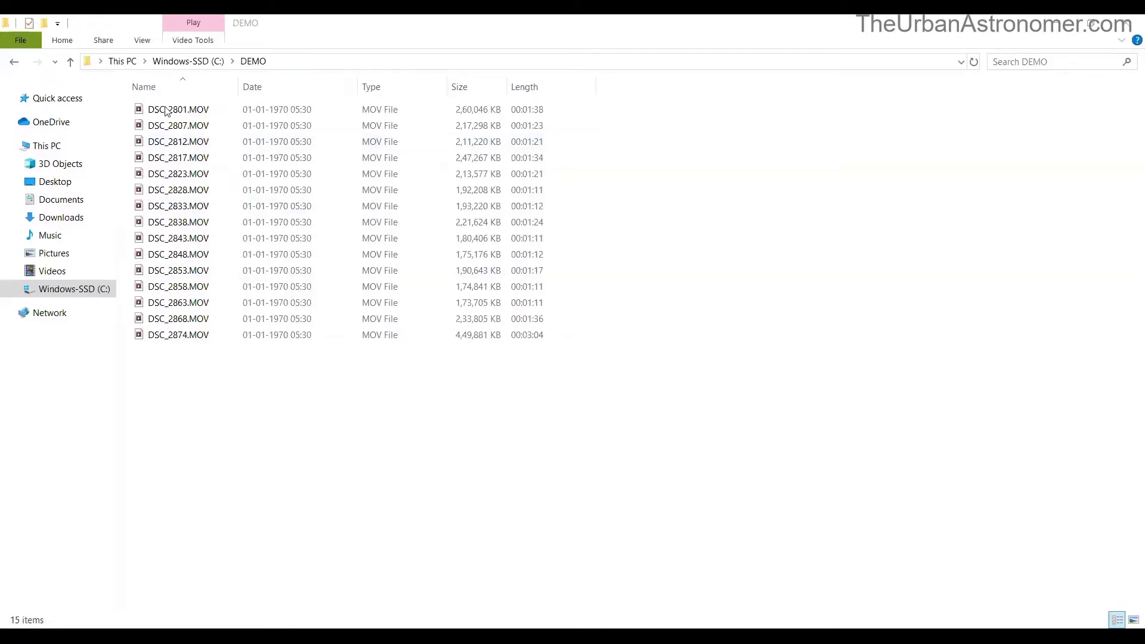
Replace the DEMO folder's Date column with a Date modified column.
{"action": "key", "text": "ctrl+a"}
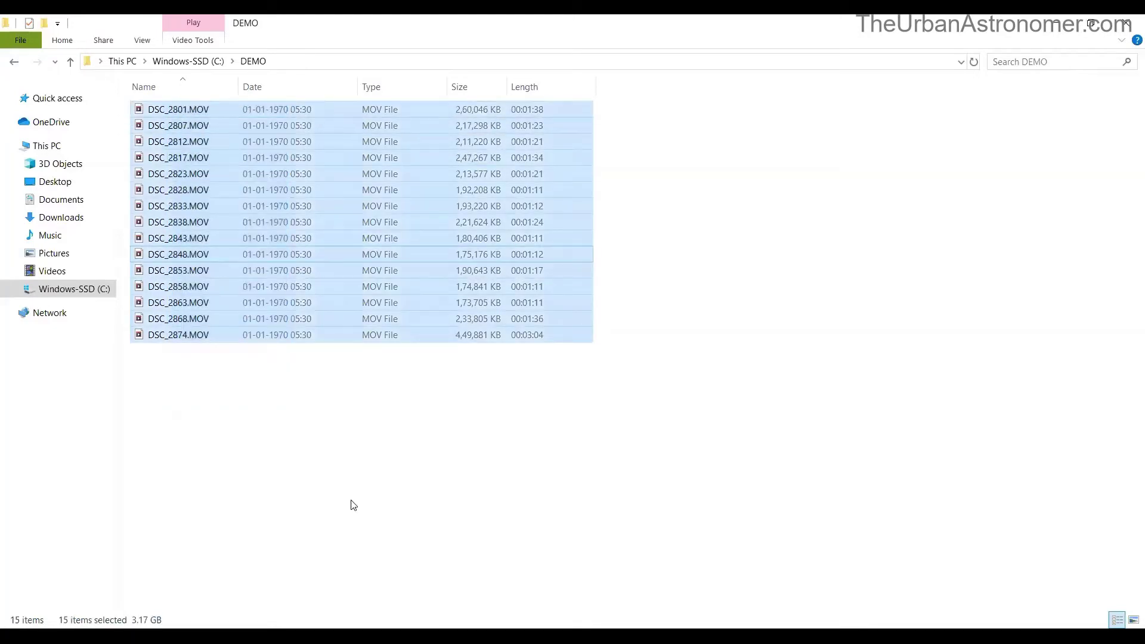
{"action": "left_click", "coordinate": [597, 385]}
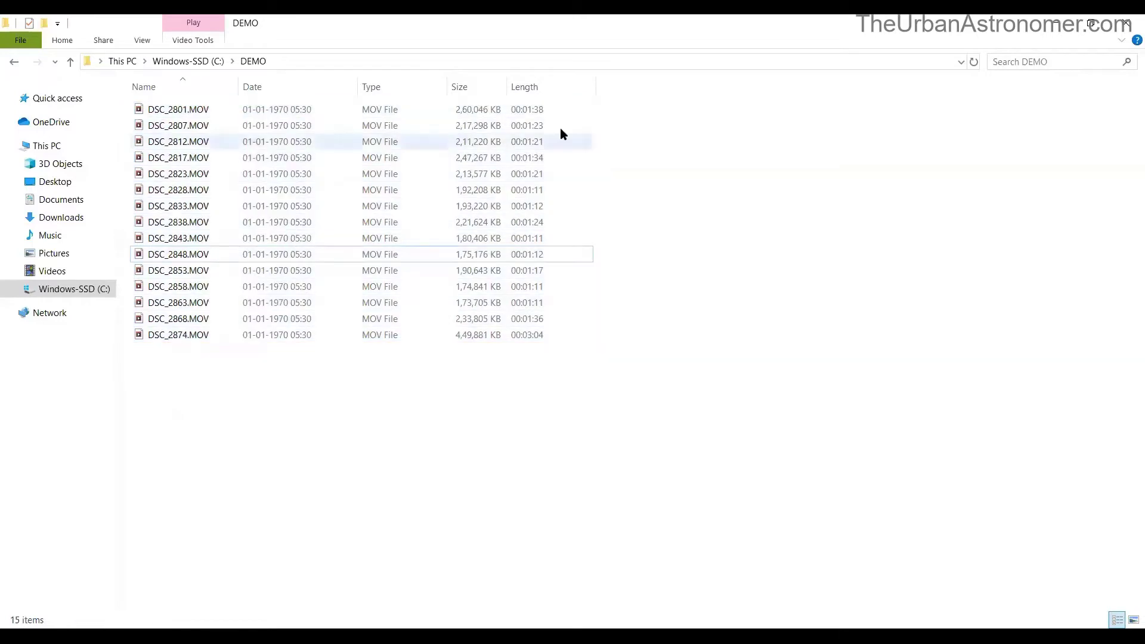
{"action": "right_click", "coordinate": [321, 90]}
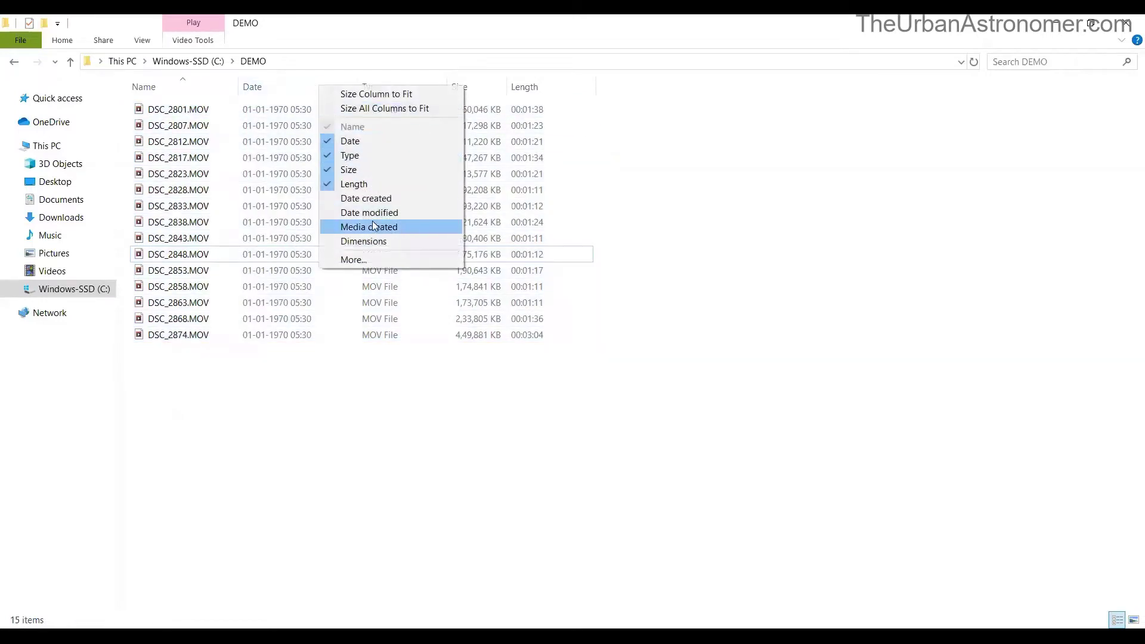
{"action": "left_click", "coordinate": [346, 212]}
{"action": "right_click", "coordinate": [289, 89]}
{"action": "left_click", "coordinate": [323, 141]}
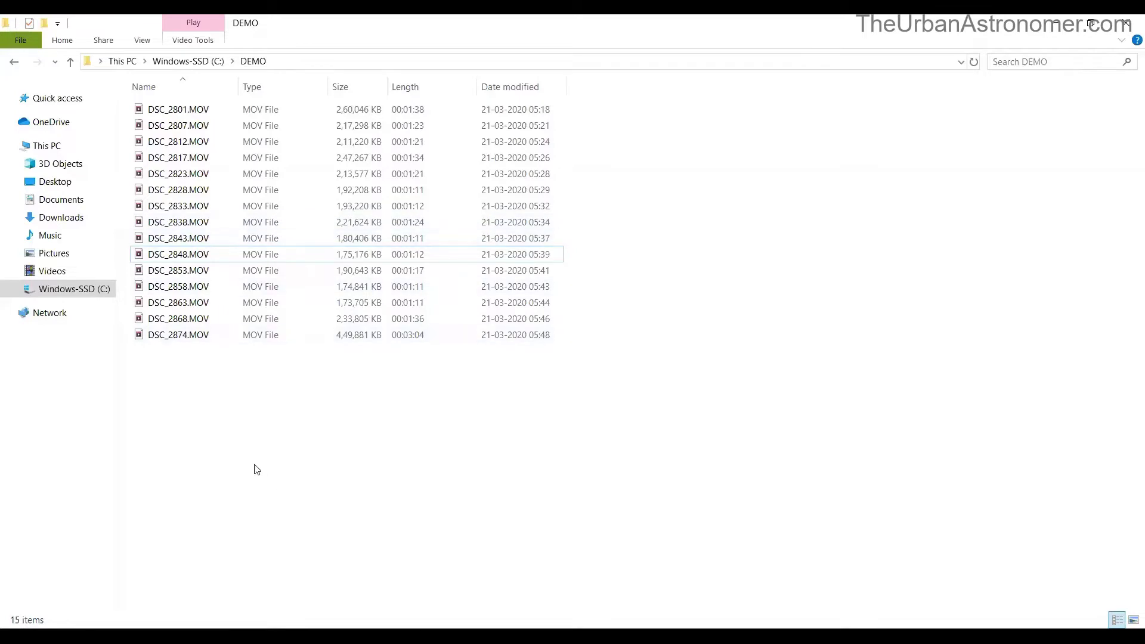
Play DSC_2801.MOV from the DEMO folder.
{"action": "double_click", "coordinate": [188, 113]}
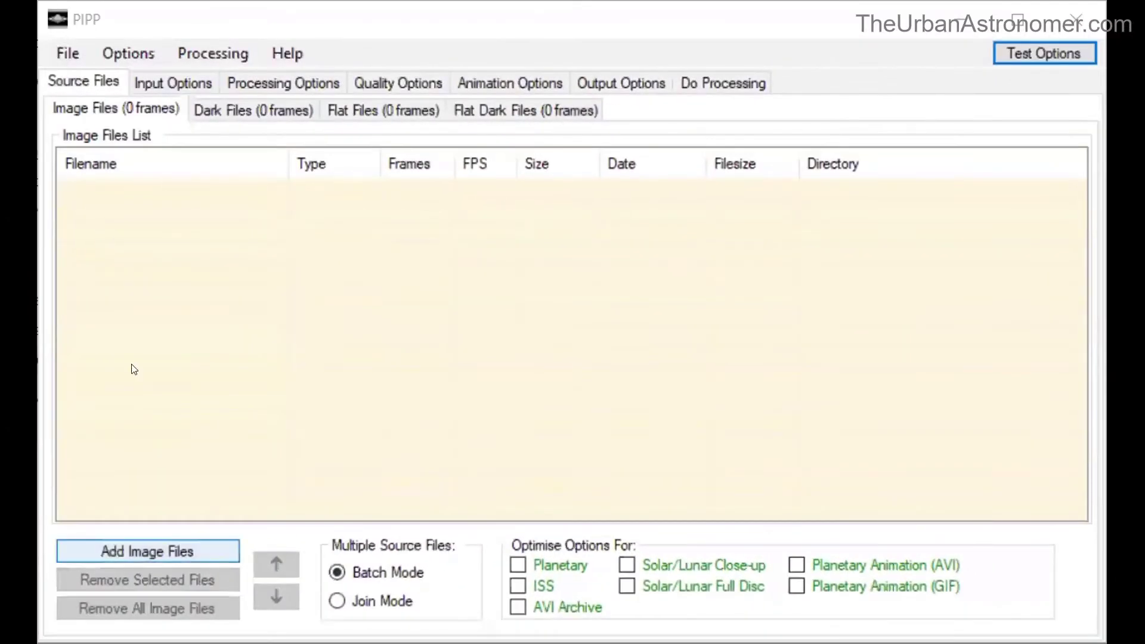
Add all 15 DEMO MOV clips, 39354 frames in total, as PIPP source files.
{"action": "left_click", "coordinate": [155, 556]}
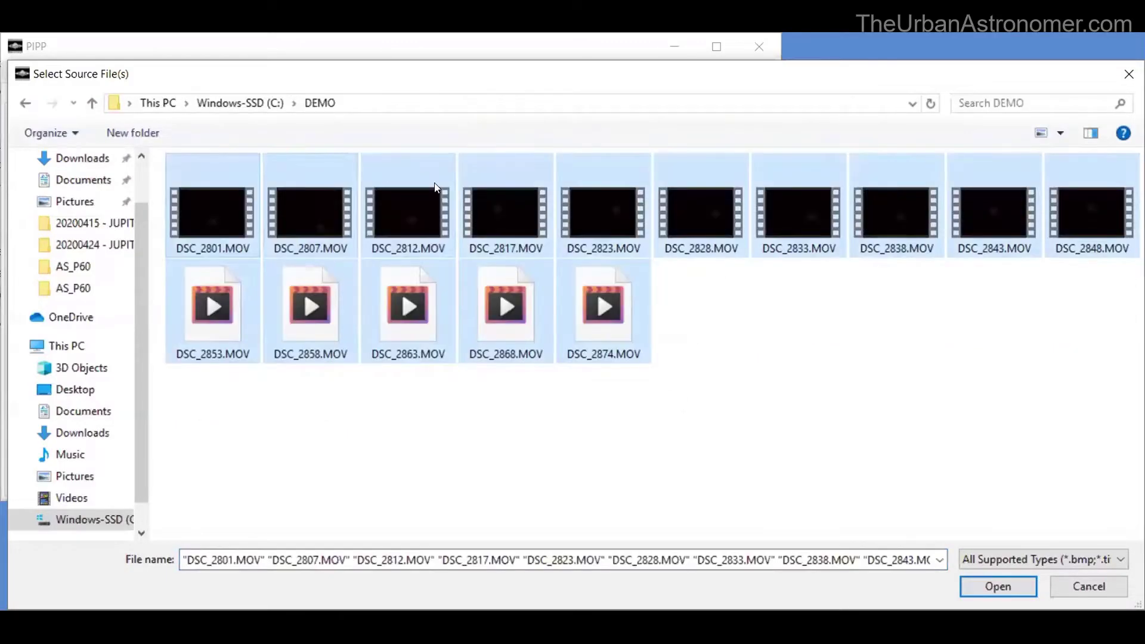
{"action": "left_click", "coordinate": [992, 587]}
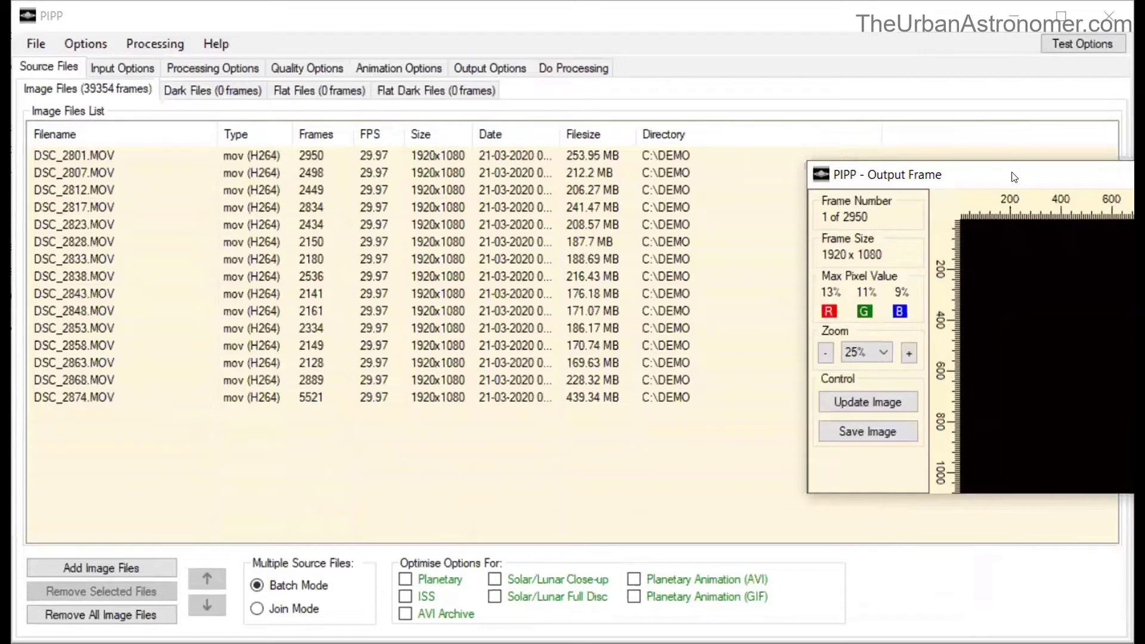
{"action": "left_click_drag", "start_coordinate": [1014, 178], "coordinate": [634, 204]}
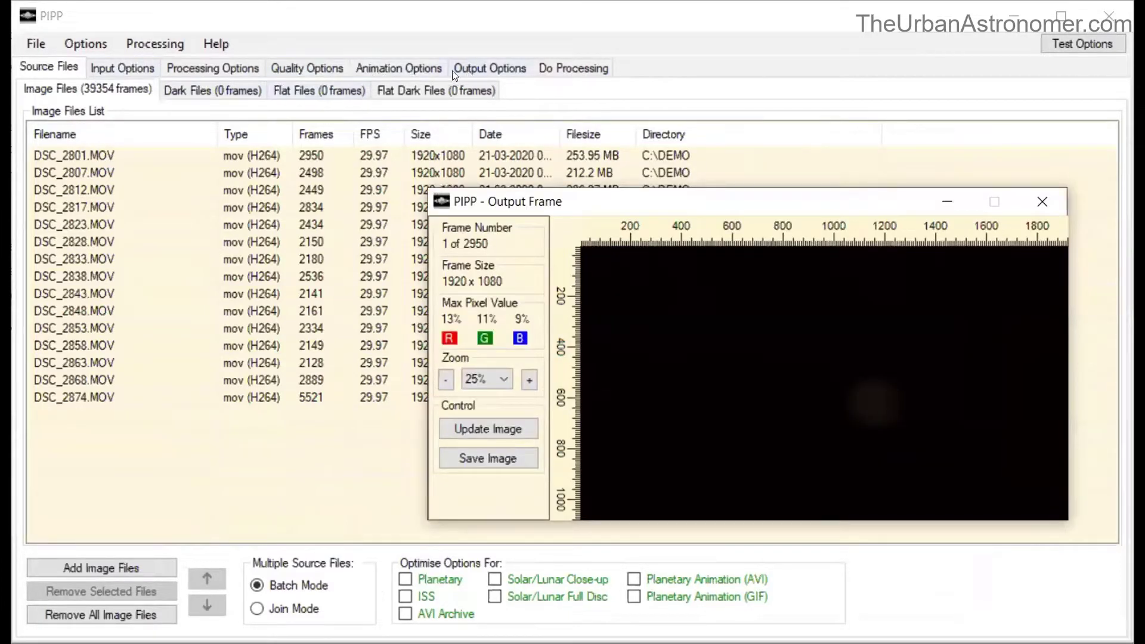
{"action": "left_click", "coordinate": [239, 68]}
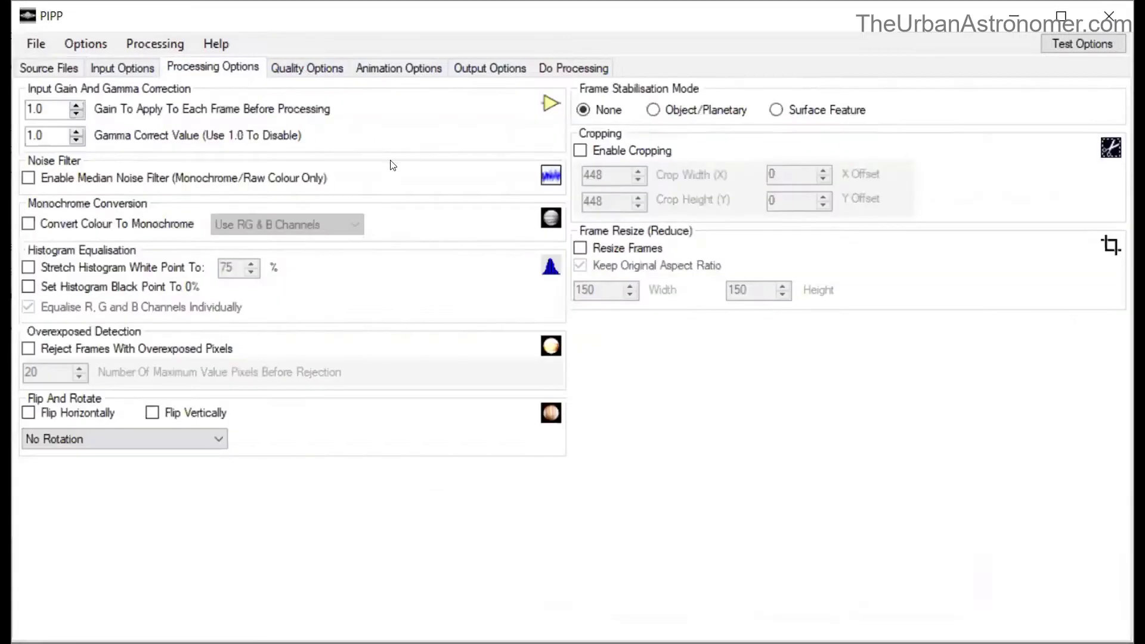
Set the input gain to 5.0 and preview a brightened test frame of Jupiter.
{"action": "double_click", "coordinate": [35, 109]}
{"action": "type", "text": "5"}
{"action": "left_click", "coordinate": [1083, 44]}
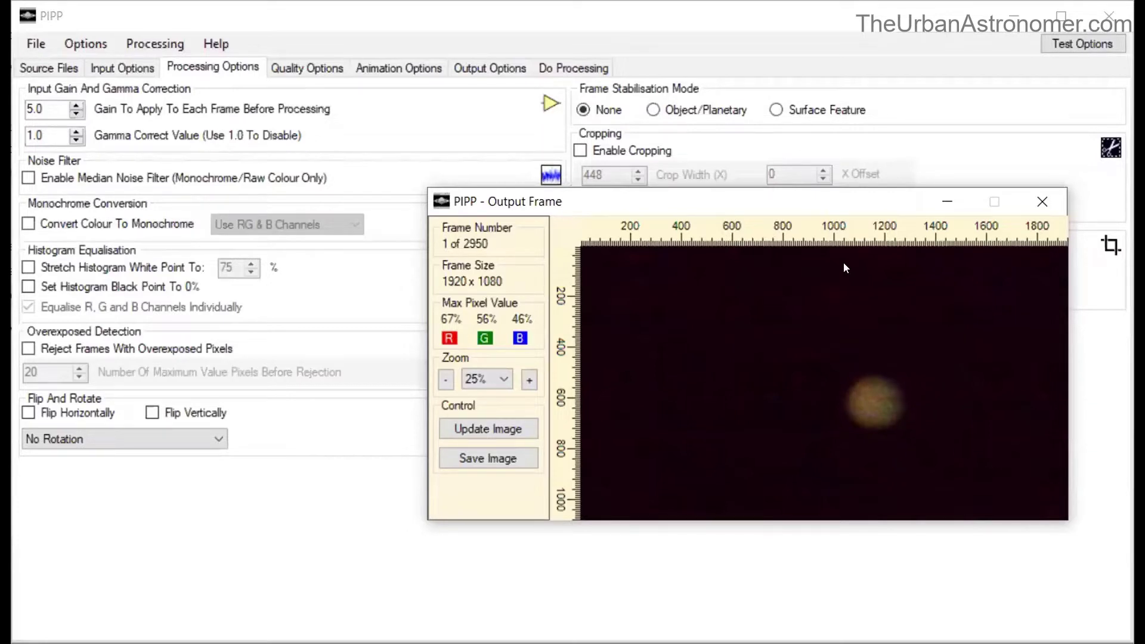
{"action": "left_click_drag", "start_coordinate": [821, 205], "coordinate": [736, 309]}
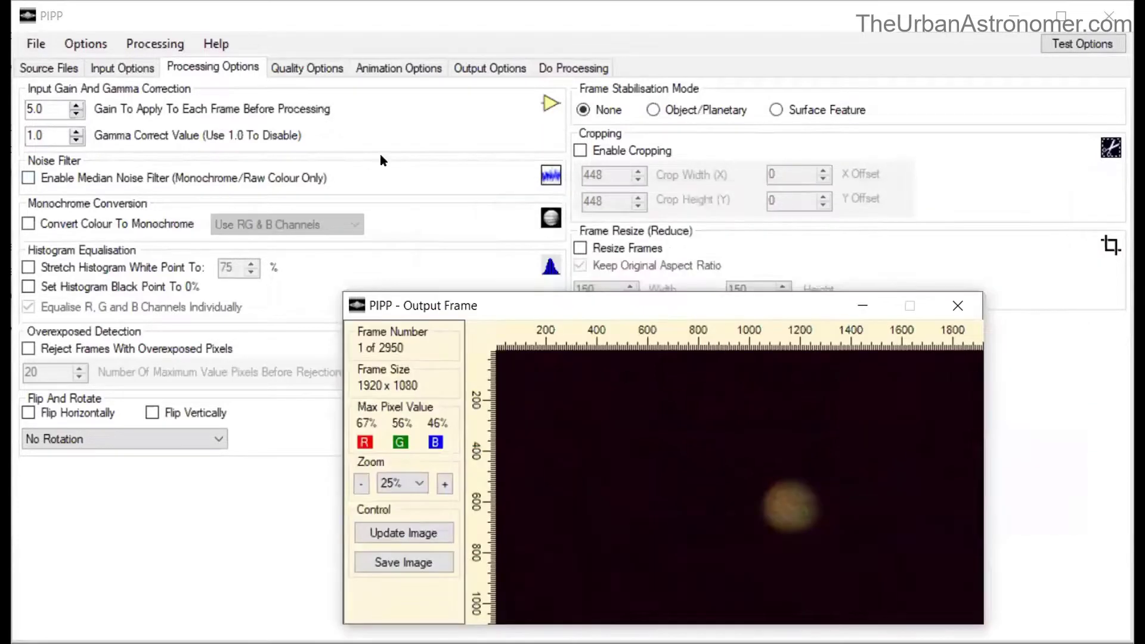
Enable object/planetary stabilisation with object detection, test threshold 20, and centre Jupiter in each frame.
{"action": "left_click", "coordinate": [685, 24]}
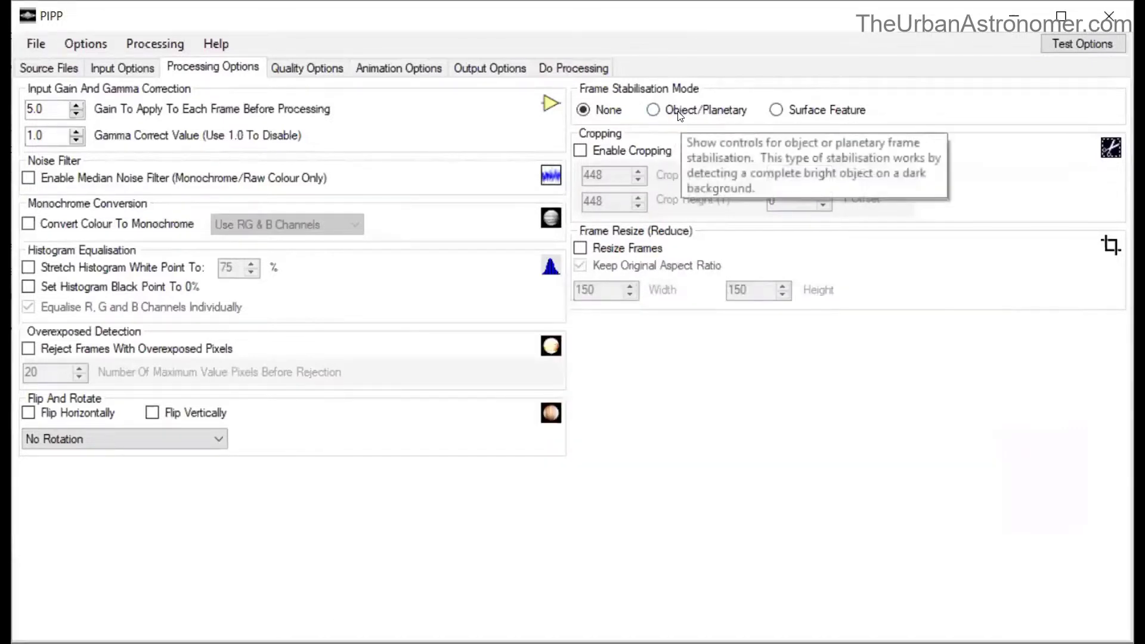
{"action": "left_click", "coordinate": [678, 114]}
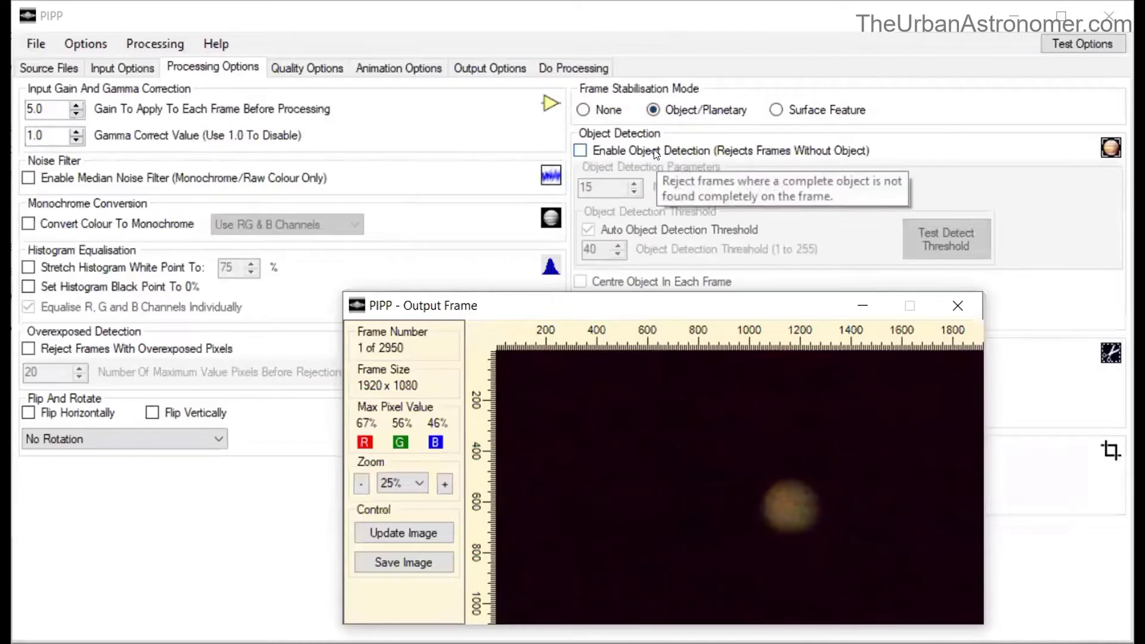
{"action": "left_click", "coordinate": [657, 152]}
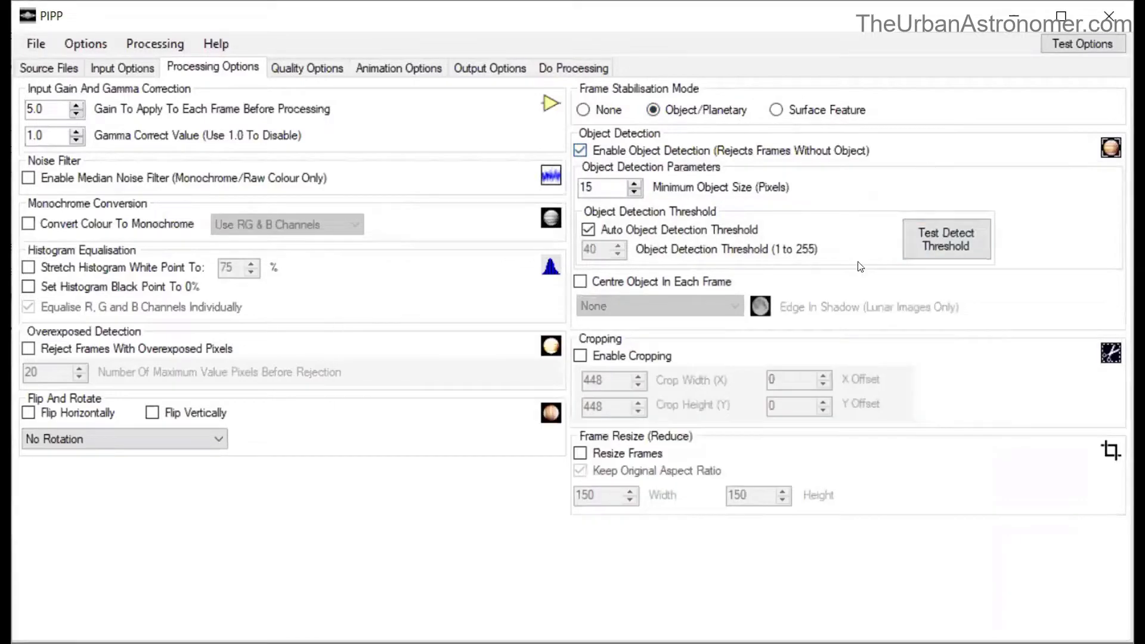
{"action": "left_click", "coordinate": [934, 237]}
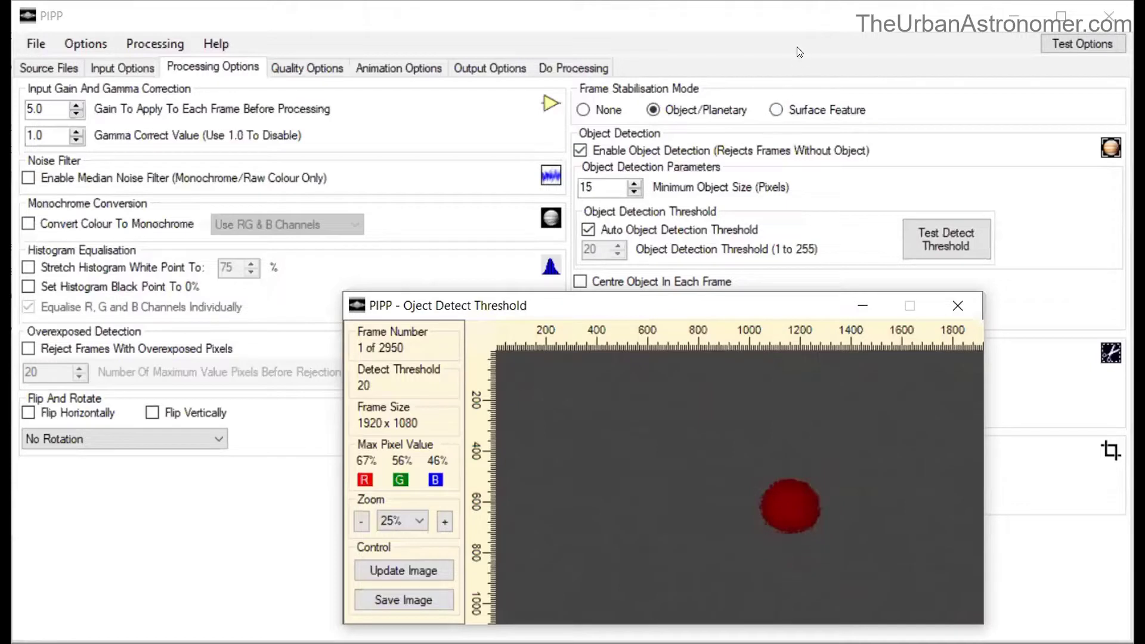
{"action": "key", "text": "Escape"}
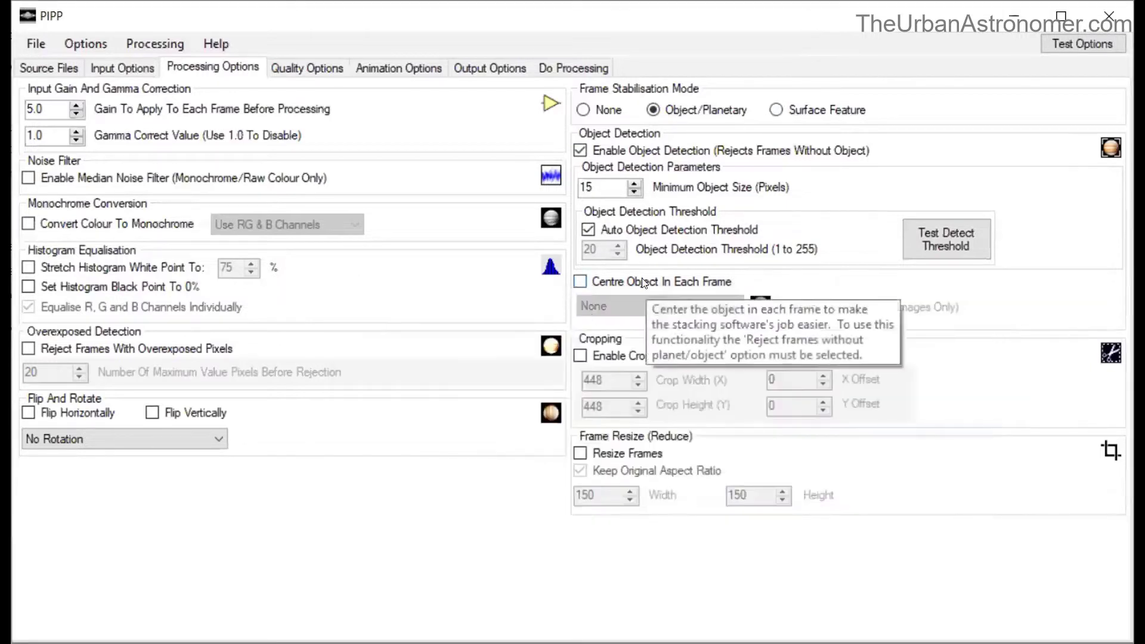
{"action": "left_click", "coordinate": [644, 282]}
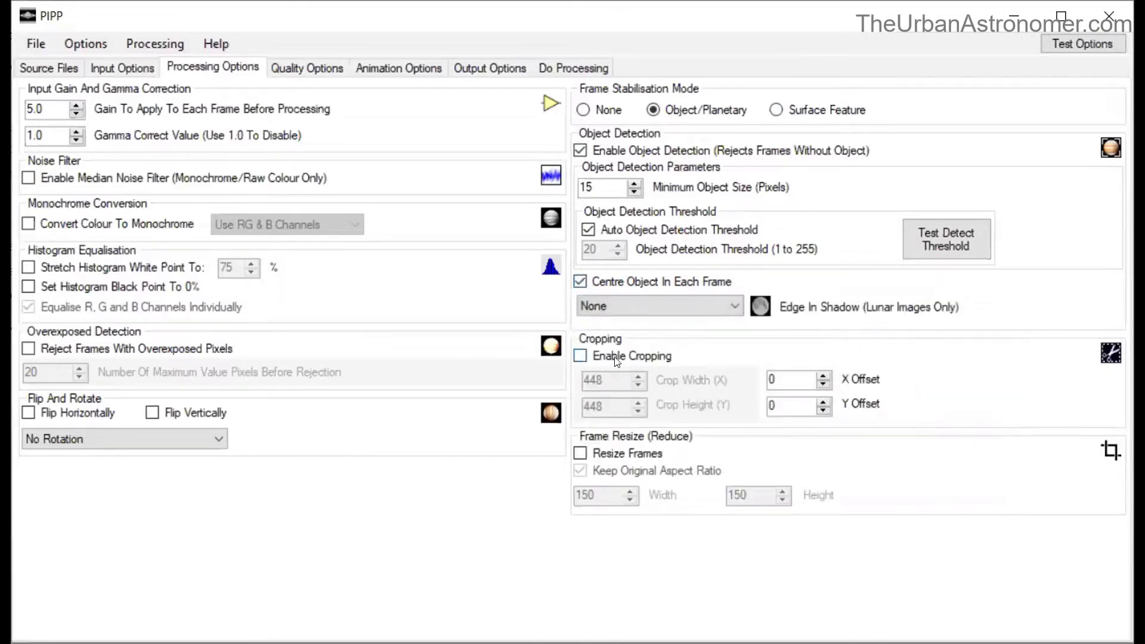
Enable cropping at 280 × 280 and preview the cropped test frame.
{"action": "left_click", "coordinate": [616, 360]}
{"action": "double_click", "coordinate": [596, 380]}
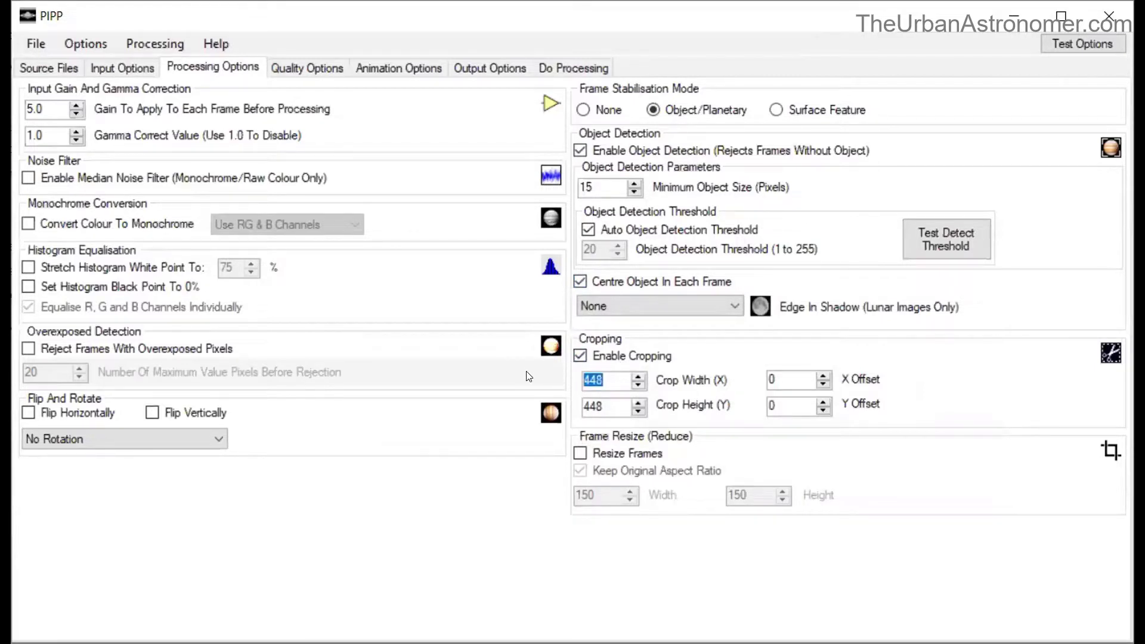
{"action": "type", "text": "280"}
{"action": "key", "text": "Tab"}
{"action": "type", "text": "280"}
{"action": "left_click", "coordinate": [1069, 51]}
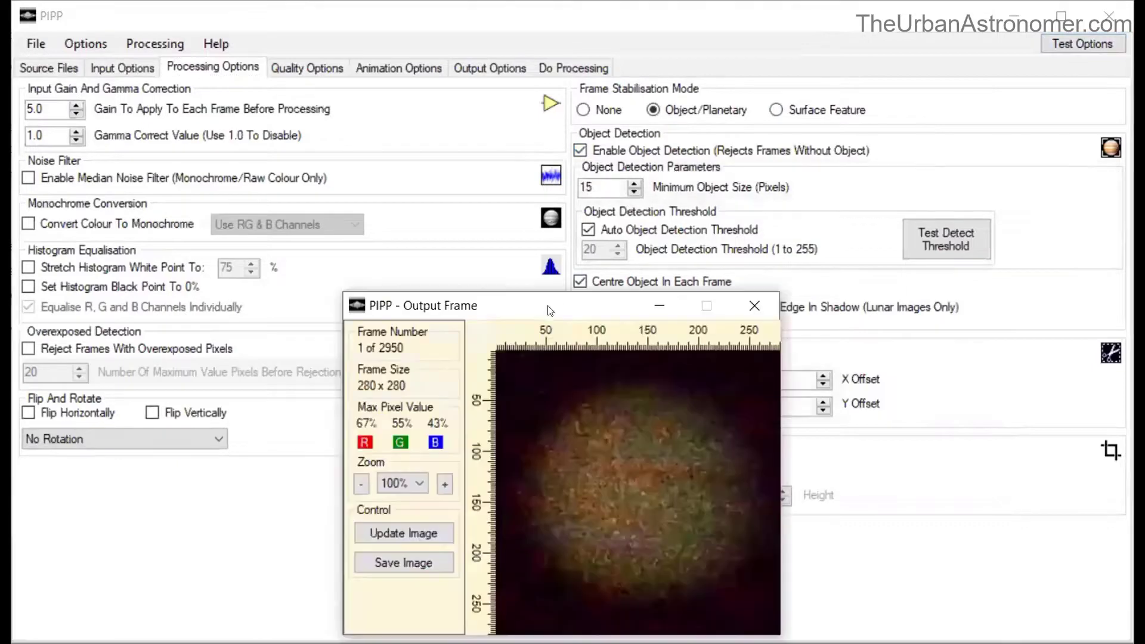
{"action": "left_click_drag", "start_coordinate": [552, 306], "coordinate": [271, 159]}
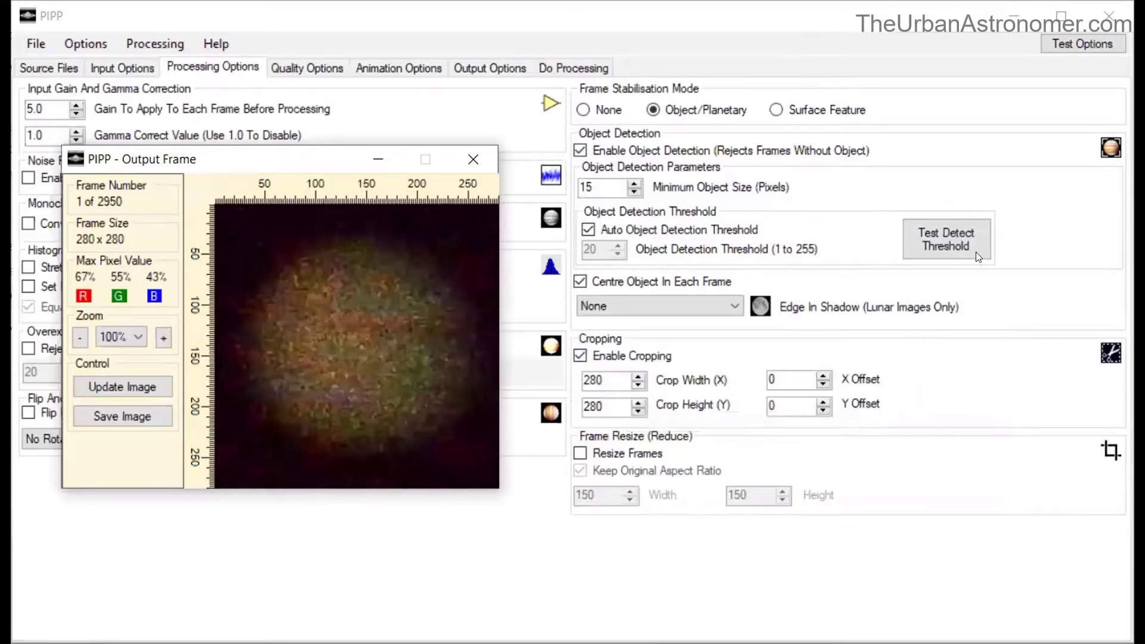
Preview a 1000-wide crop, then restore the crop width to 280 and preview again.
{"action": "double_click", "coordinate": [609, 380]}
{"action": "type", "text": "1000"}
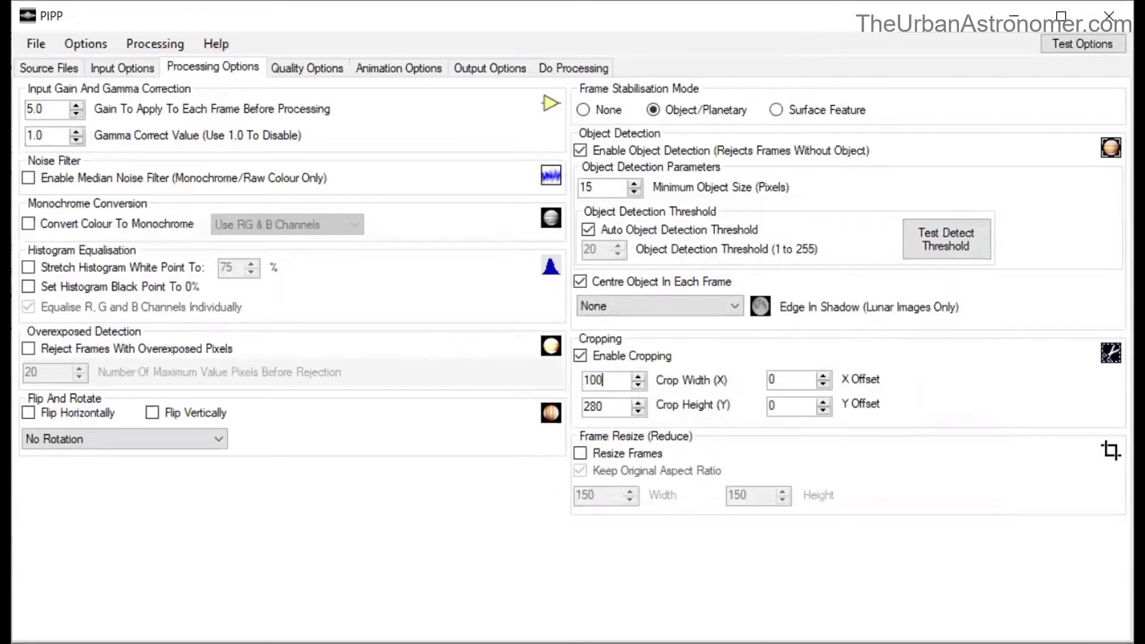
{"action": "left_click", "coordinate": [1058, 47]}
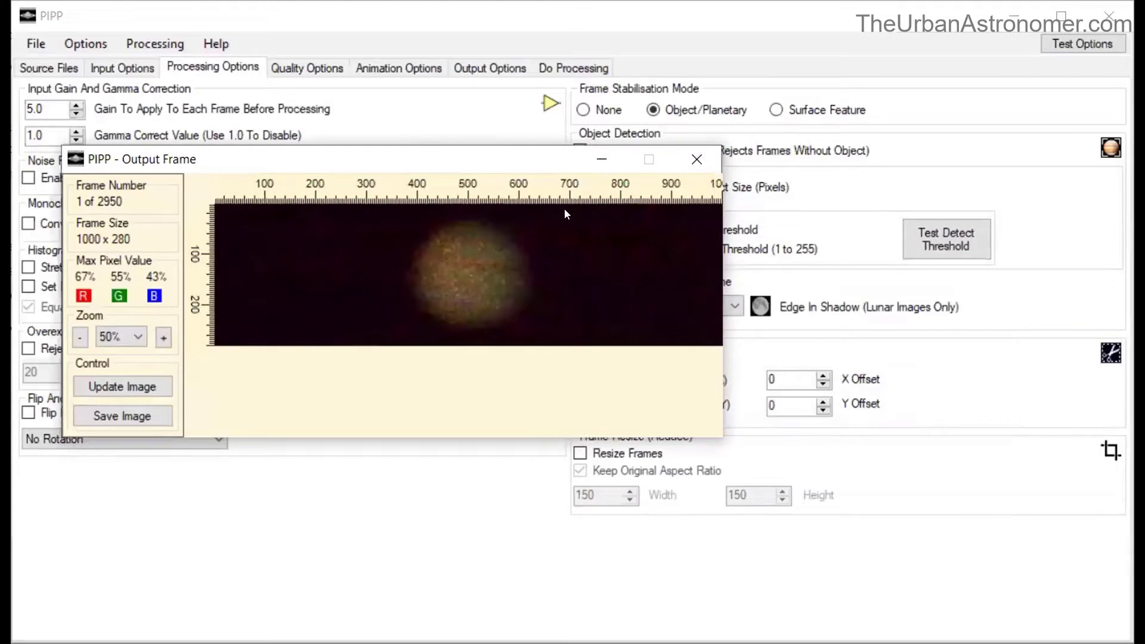
{"action": "left_click_drag", "start_coordinate": [488, 163], "coordinate": [418, 3]}
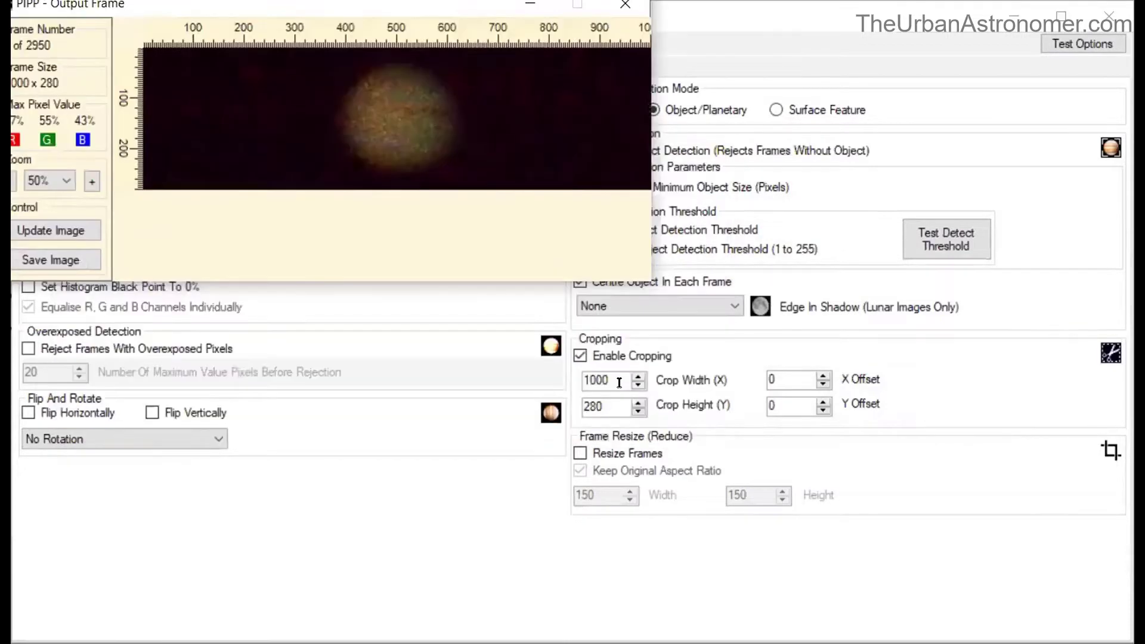
{"action": "left_click", "coordinate": [553, 384]}
{"action": "type", "text": "280"}
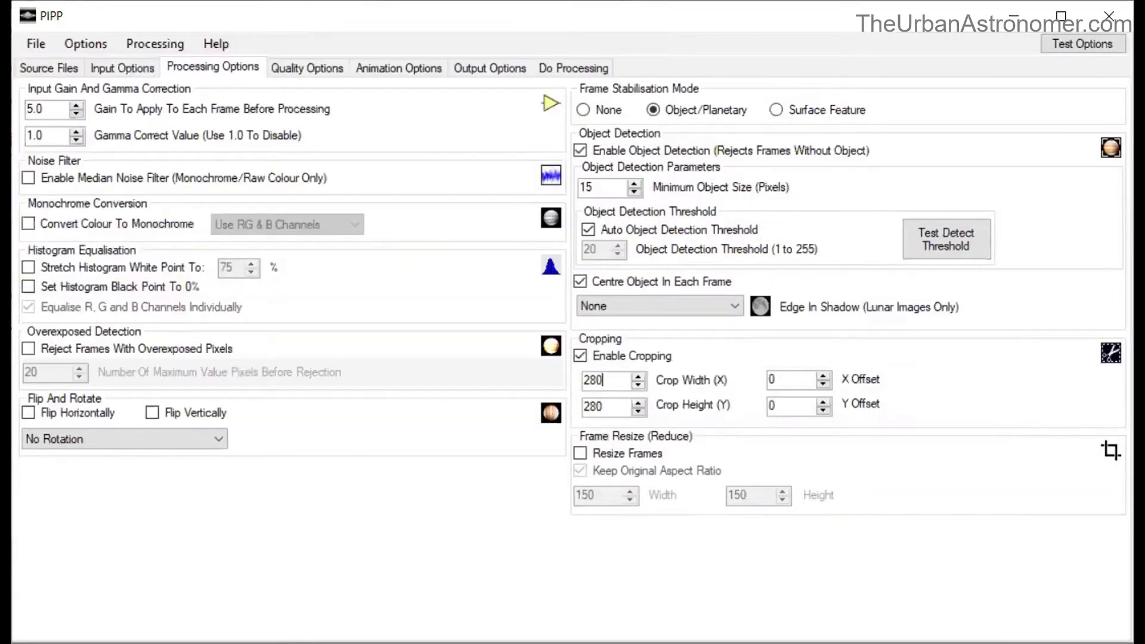
{"action": "left_click", "coordinate": [1090, 46]}
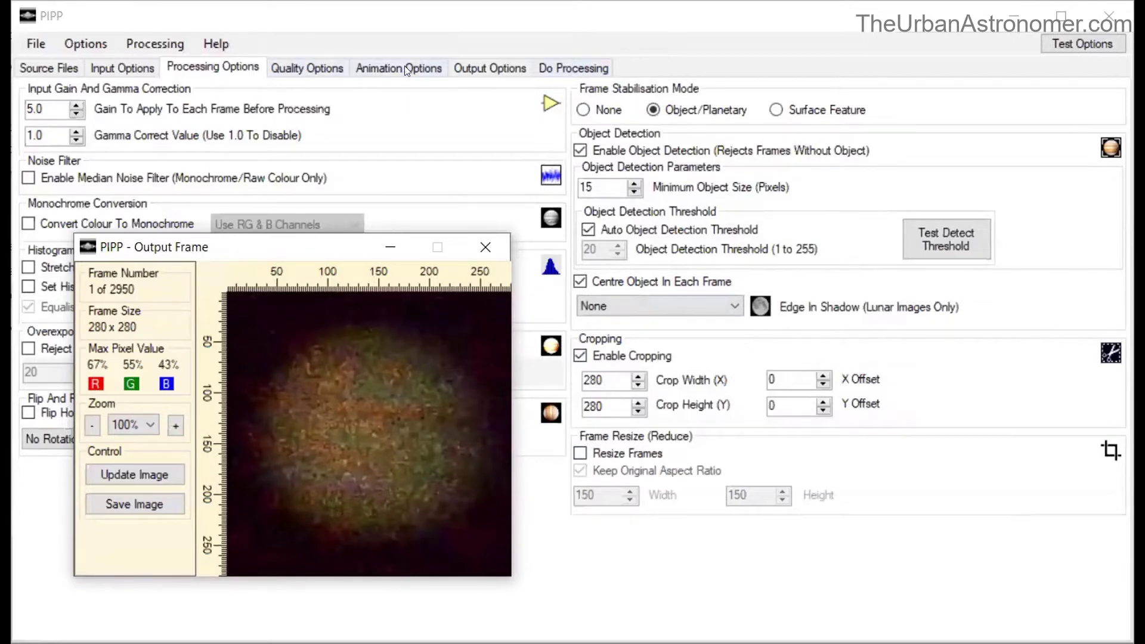
Review the output format settings, then batch-process all 15 Jupiter MOV clips.
{"action": "left_click", "coordinate": [474, 72]}
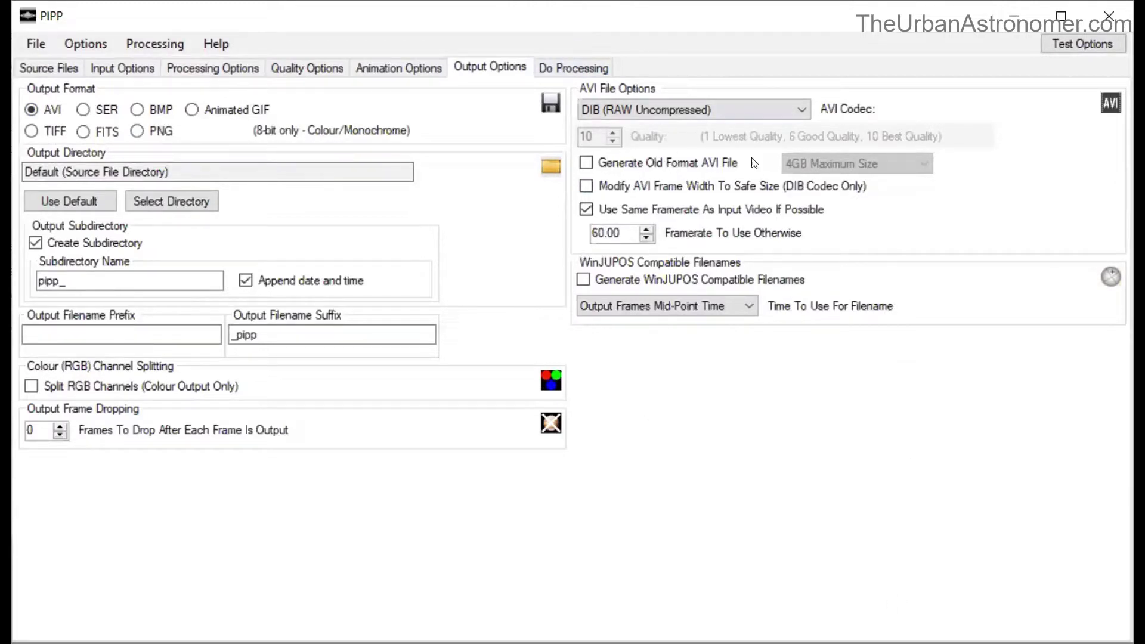
{"action": "left_click", "coordinate": [563, 67]}
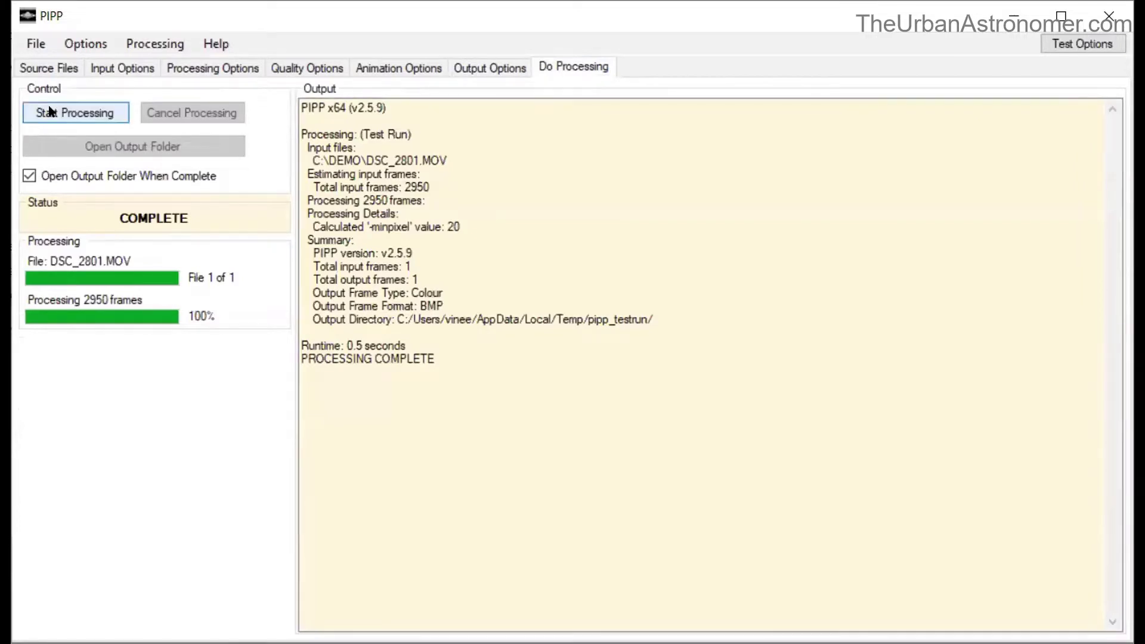
{"action": "left_click", "coordinate": [38, 69]}
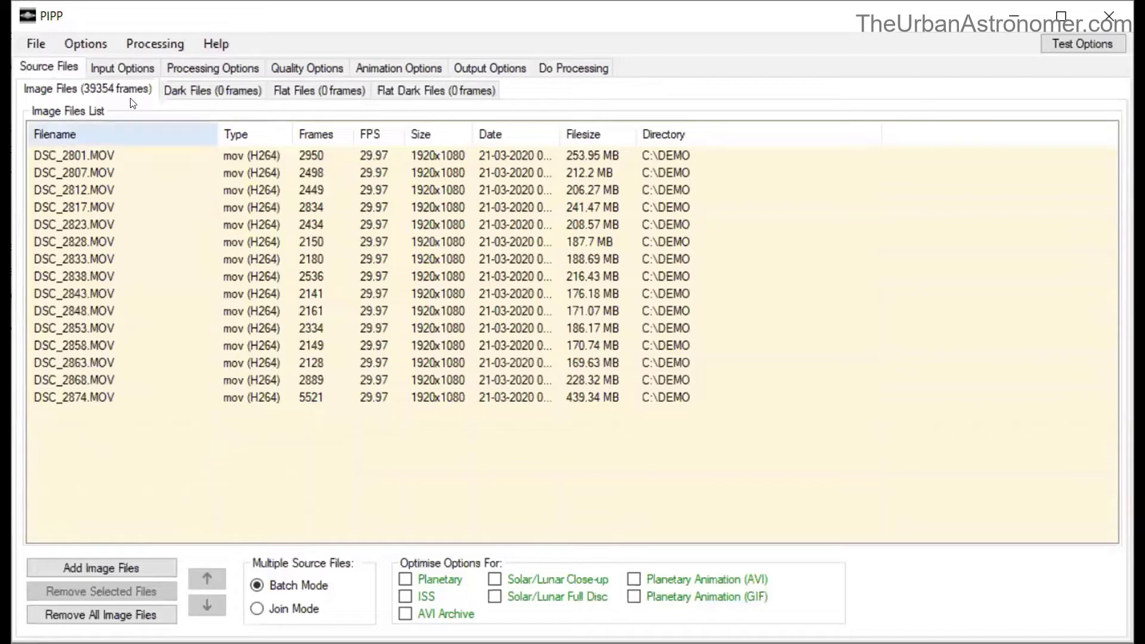
{"action": "left_click", "coordinate": [571, 67]}
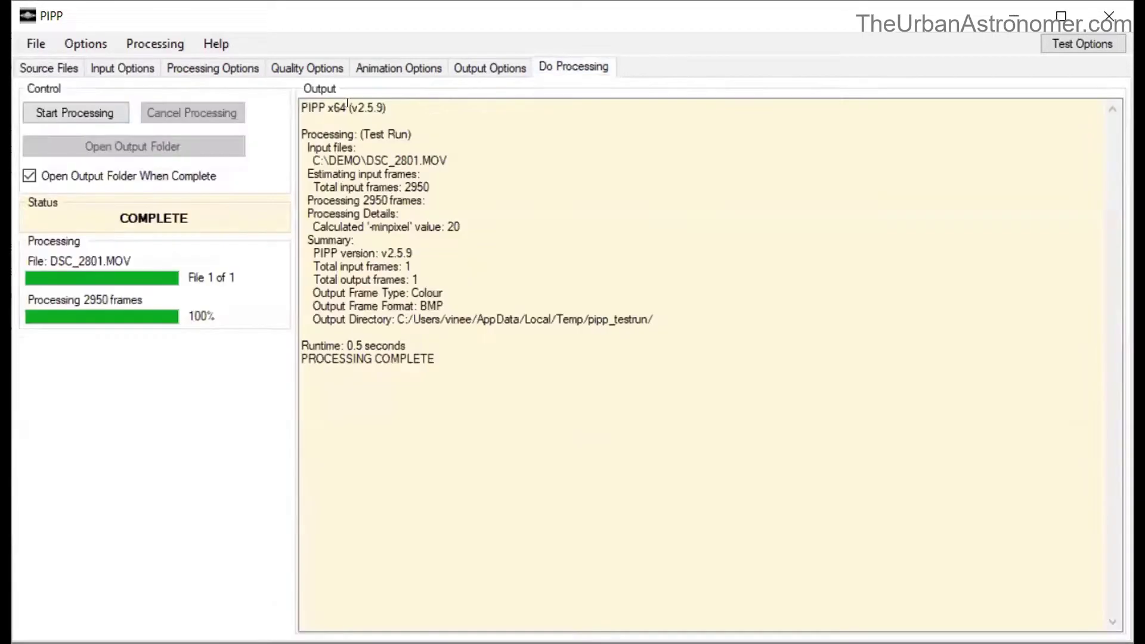
{"action": "left_click", "coordinate": [68, 112]}
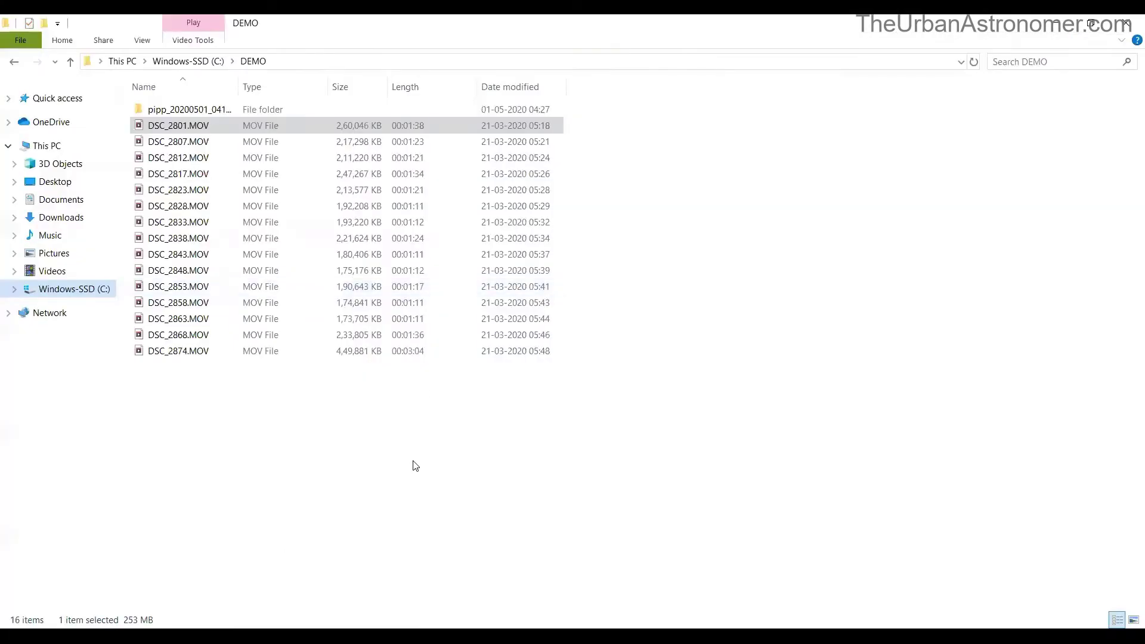
Widen the Name column and open the pipp_20200501_041106 output folder.
{"action": "left_click_drag", "start_coordinate": [242, 87], "coordinate": [344, 87]}
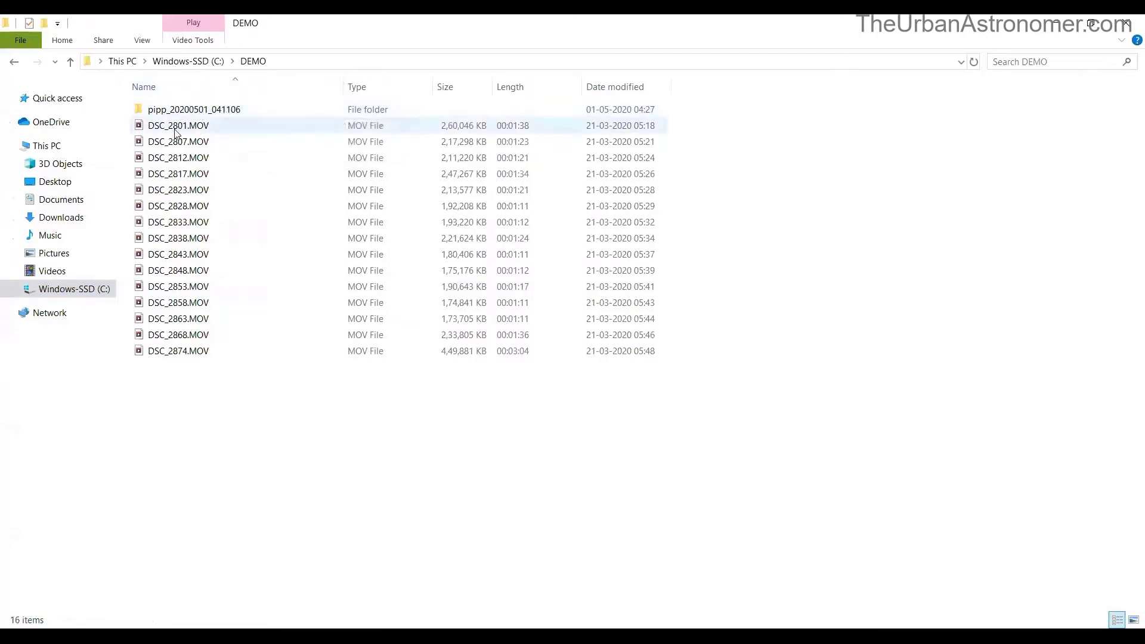
{"action": "left_click", "coordinate": [198, 114]}
{"action": "double_click", "coordinate": [198, 114]}
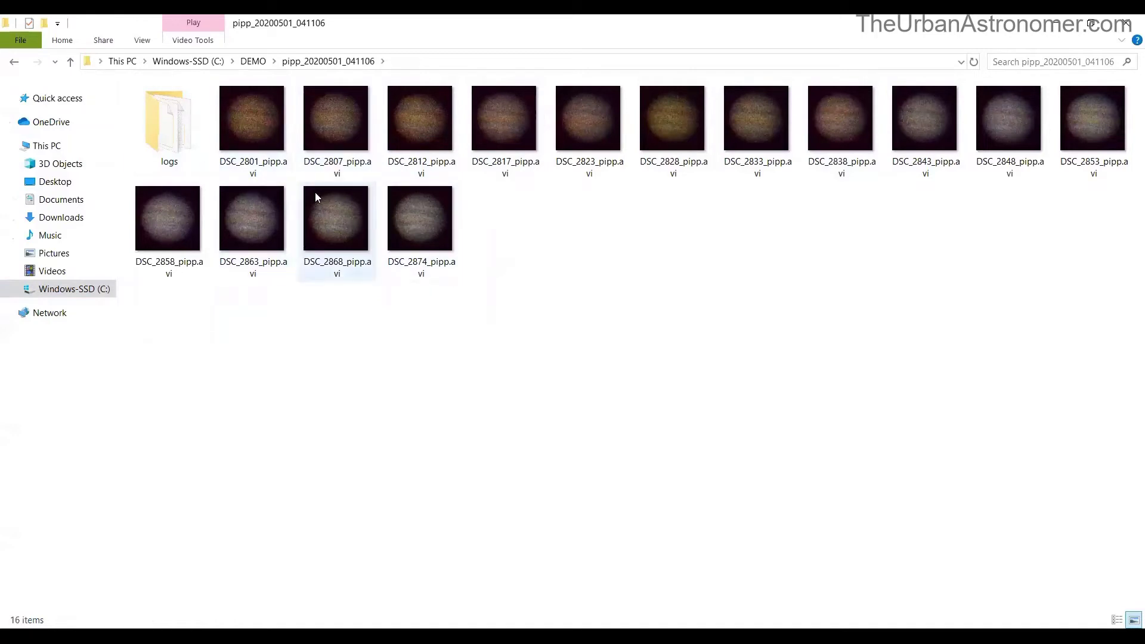
Check the sizes of the _pipp.avi clips DSC_2863 and DSC_2801 through DSC_2833.
{"action": "left_click", "coordinate": [256, 210]}
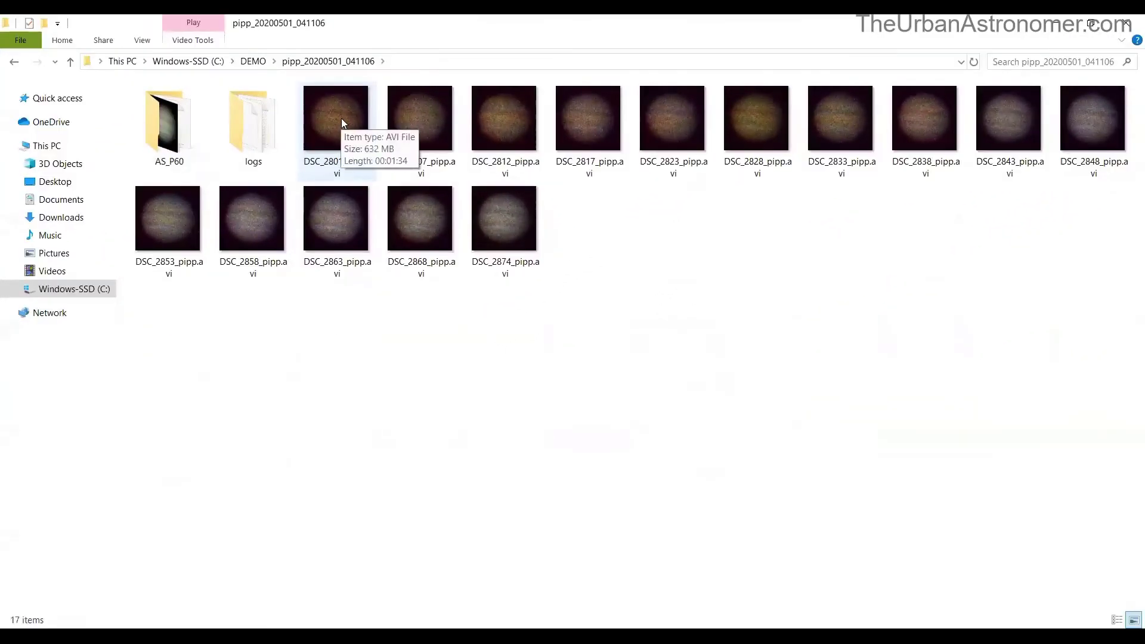
{"action": "left_click", "coordinate": [343, 123]}
{"action": "right_click", "coordinate": [343, 120]}
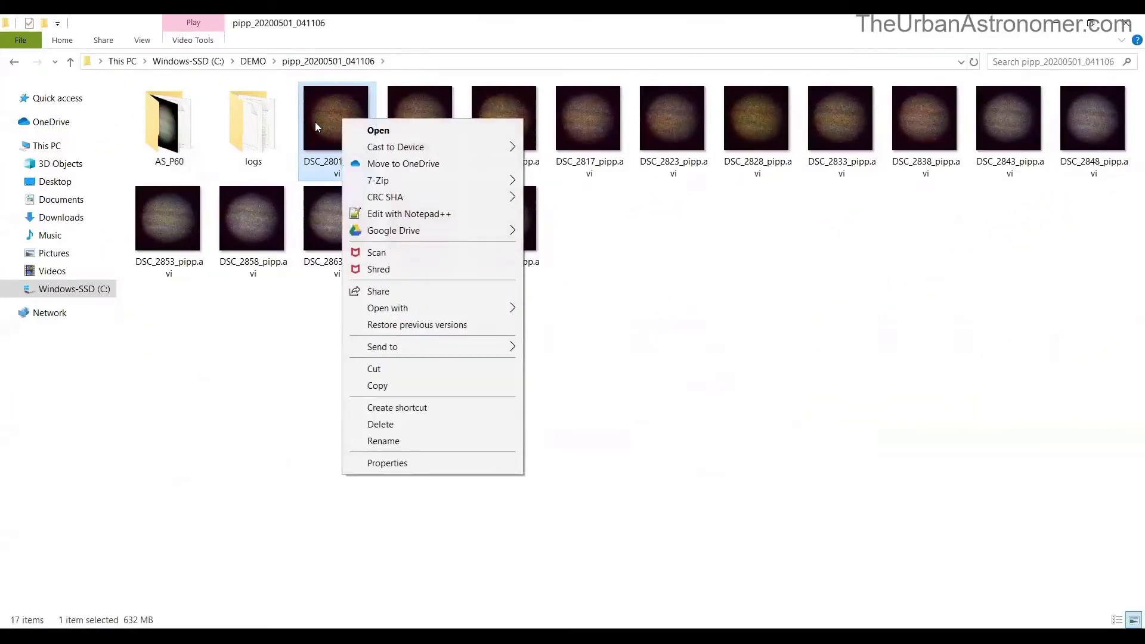
{"action": "left_click", "coordinate": [251, 409]}
{"action": "left_click", "coordinate": [322, 173]}
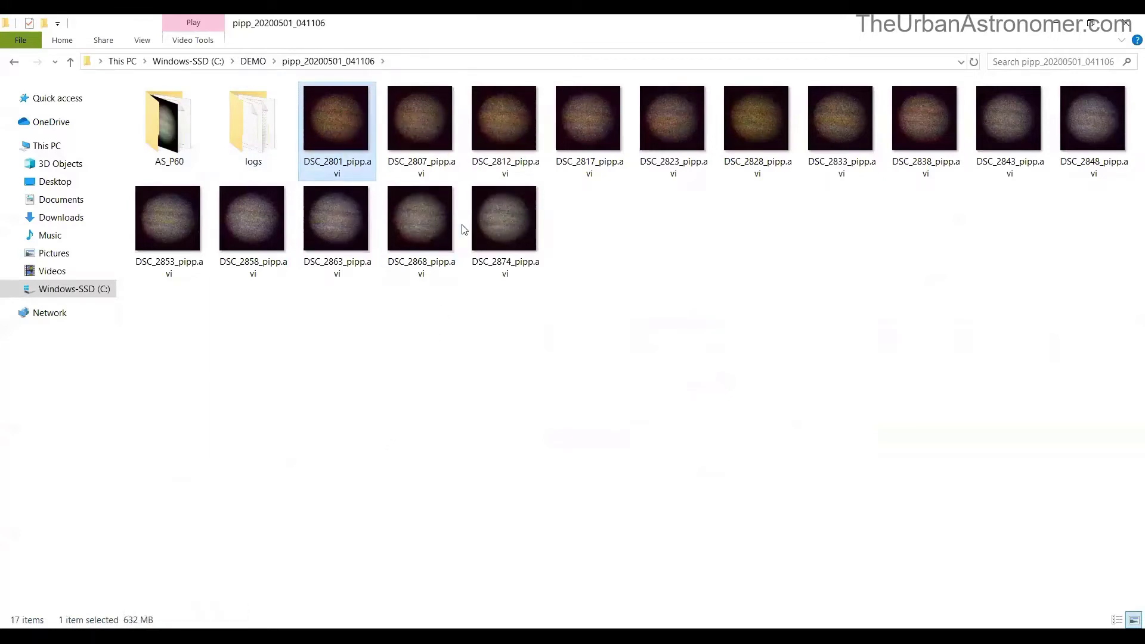
{"action": "left_click", "coordinate": [426, 124]}
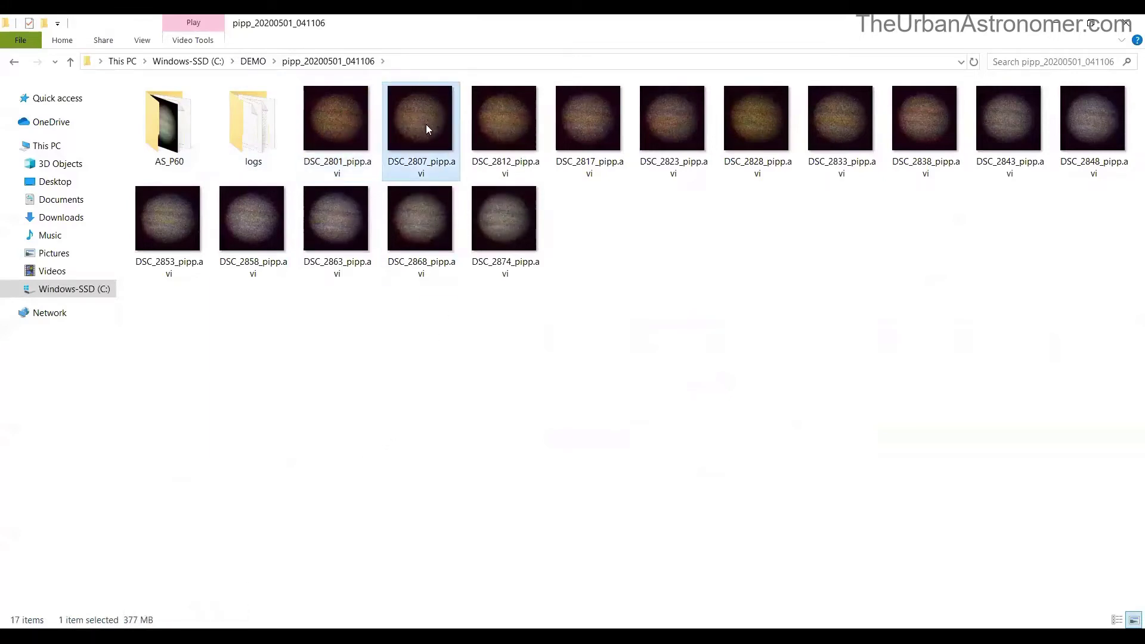
{"action": "left_click", "coordinate": [510, 122]}
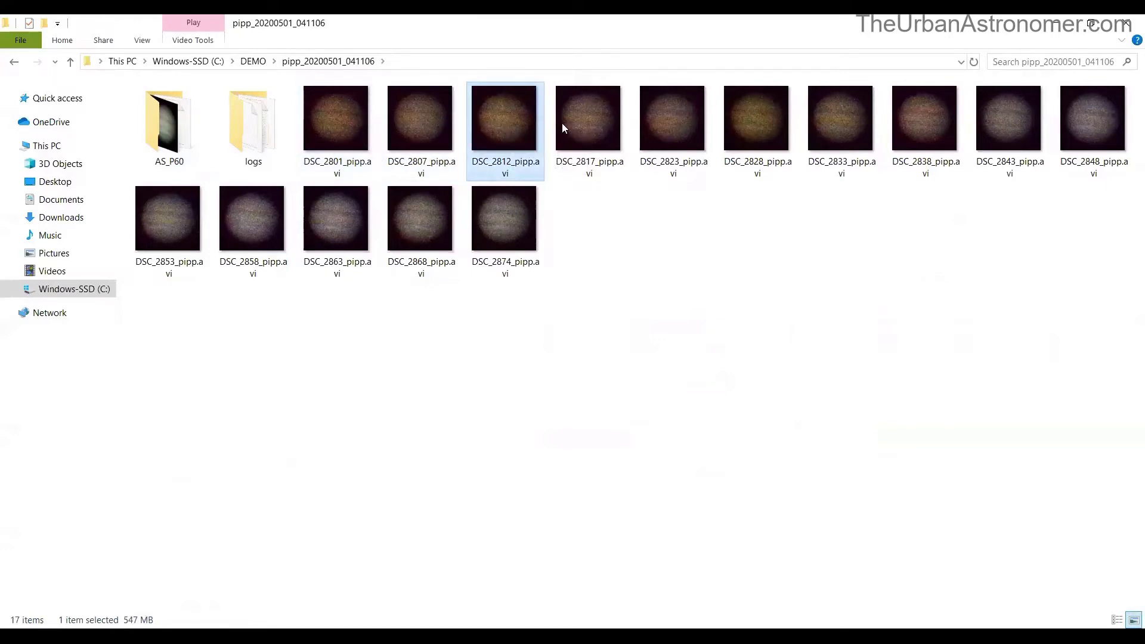
{"action": "left_click", "coordinate": [608, 128]}
{"action": "left_click", "coordinate": [689, 120]}
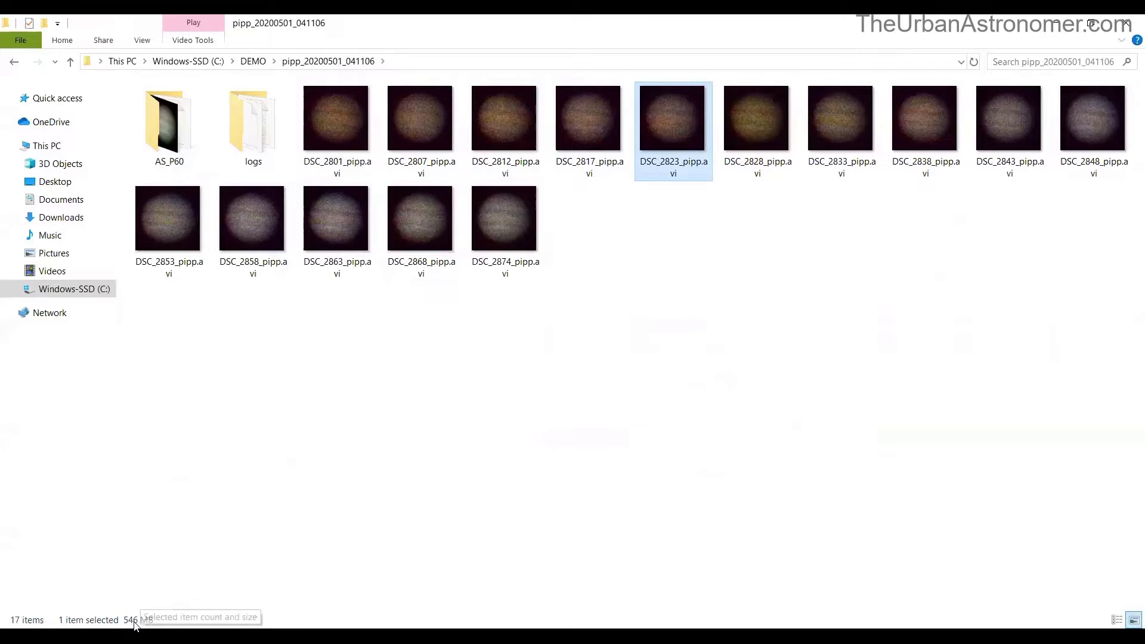
{"action": "left_click", "coordinate": [764, 152]}
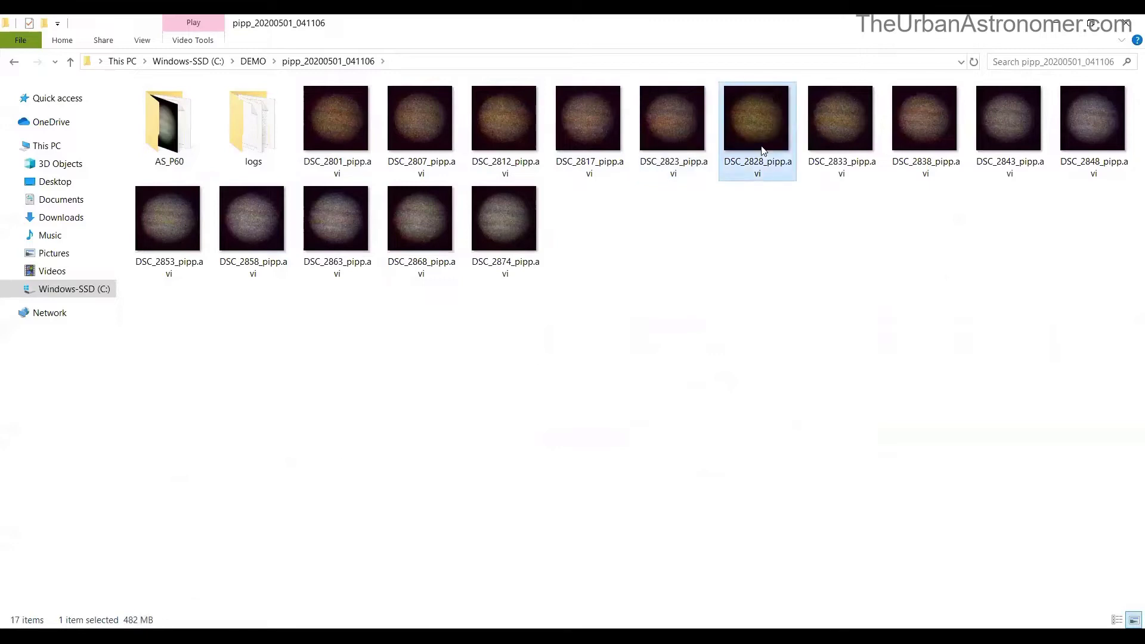
{"action": "left_click", "coordinate": [859, 152]}
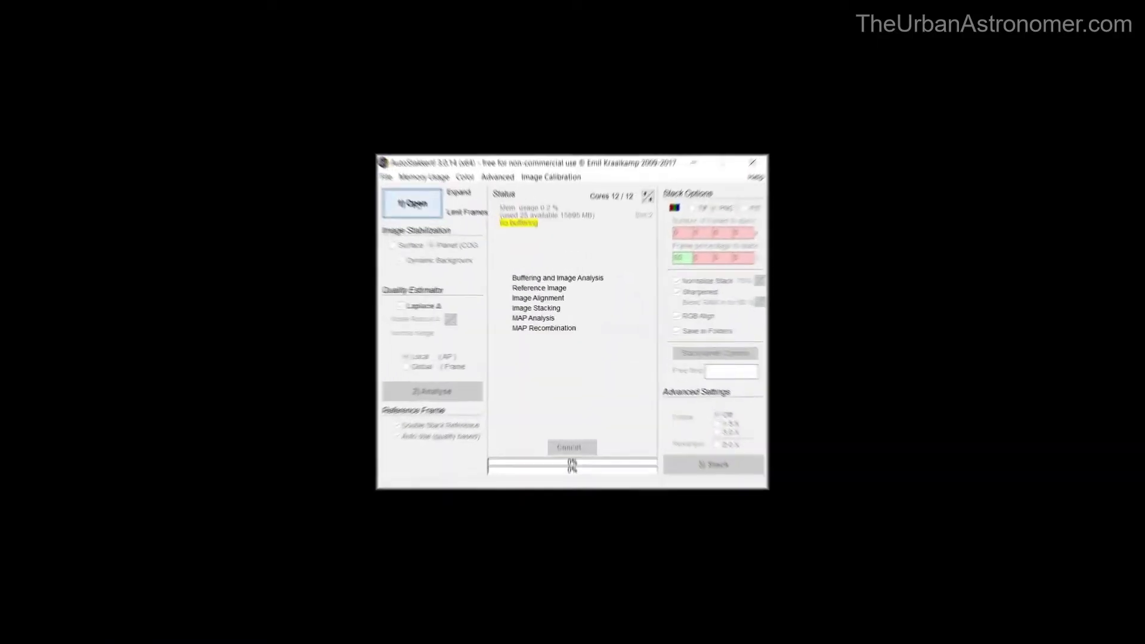
{"action": "left_click", "coordinate": [417, 208]}
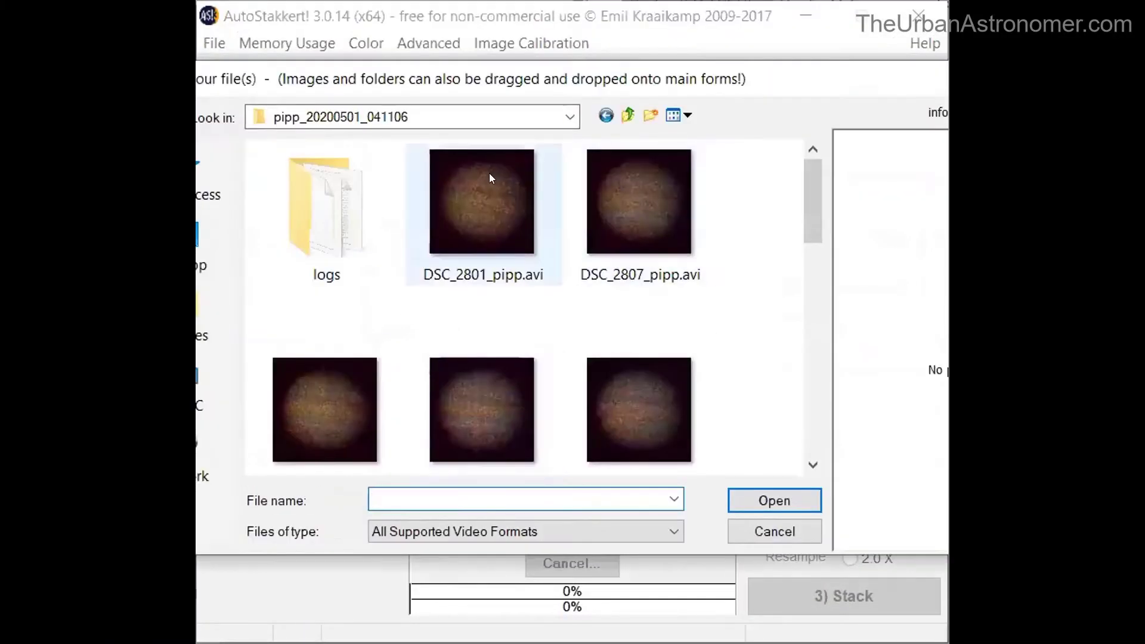
Load the DSC_2801 to DSC_2874 _pipp.avi recordings into AutoStakkert and analyse their frame quality.
{"action": "left_click", "coordinate": [489, 173]}
{"action": "scroll", "coordinate": [628, 351], "scroll_direction": "down", "scroll_amount": 10}
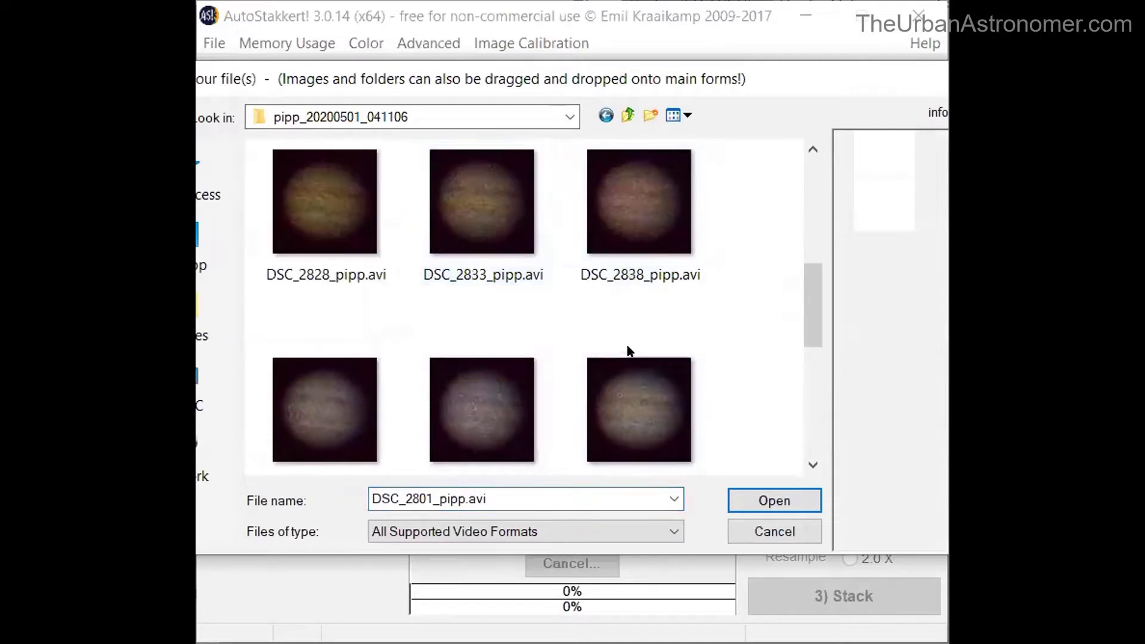
{"action": "left_click", "coordinate": [341, 397], "text": "shift"}
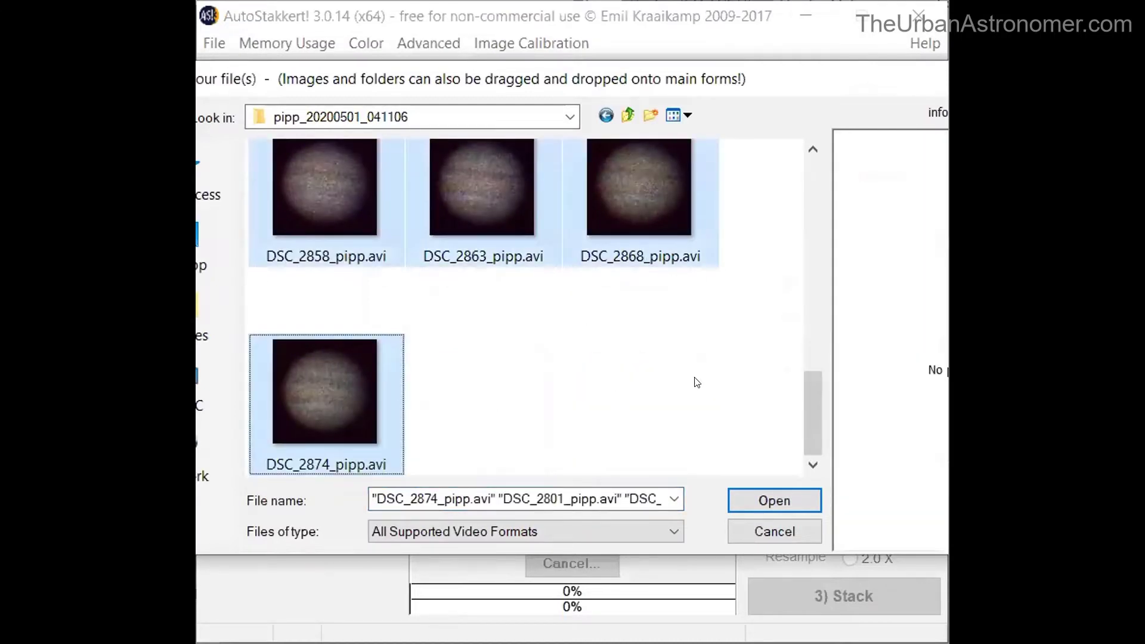
{"action": "scroll", "coordinate": [695, 376], "scroll_direction": "up", "scroll_amount": 10}
{"action": "scroll", "coordinate": [696, 376], "scroll_direction": "down", "scroll_amount": 4}
{"action": "scroll", "coordinate": [698, 380], "scroll_direction": "down", "scroll_amount": 2}
{"action": "scroll", "coordinate": [697, 380], "scroll_direction": "up", "scroll_amount": 6}
{"action": "left_click", "coordinate": [783, 500]}
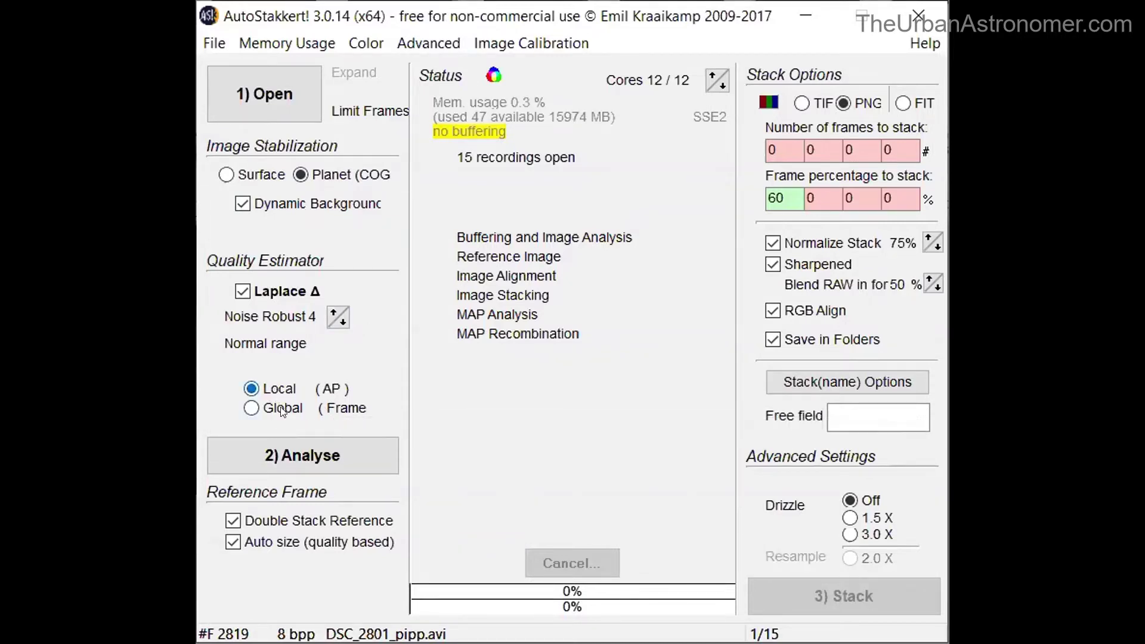
{"action": "left_click", "coordinate": [312, 453]}
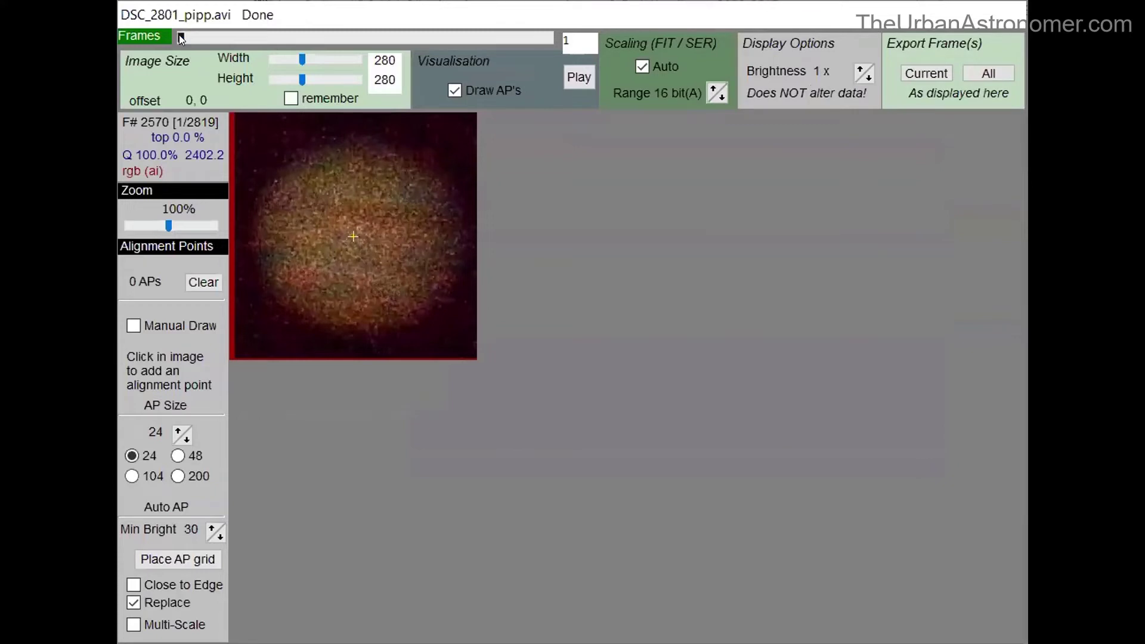
Set AP size 104 and place ten alignment points across Jupiter's disc.
{"action": "left_click_drag", "start_coordinate": [178, 34], "coordinate": [344, 44]}
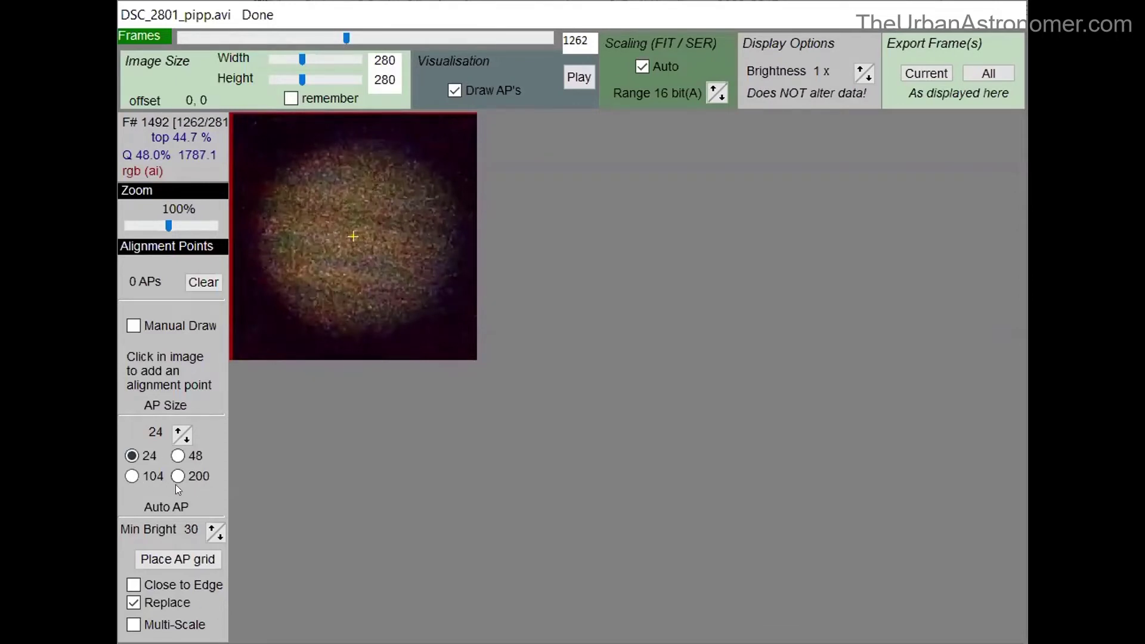
{"action": "left_click", "coordinate": [133, 476]}
{"action": "left_click", "coordinate": [290, 207]}
{"action": "left_click", "coordinate": [320, 208]}
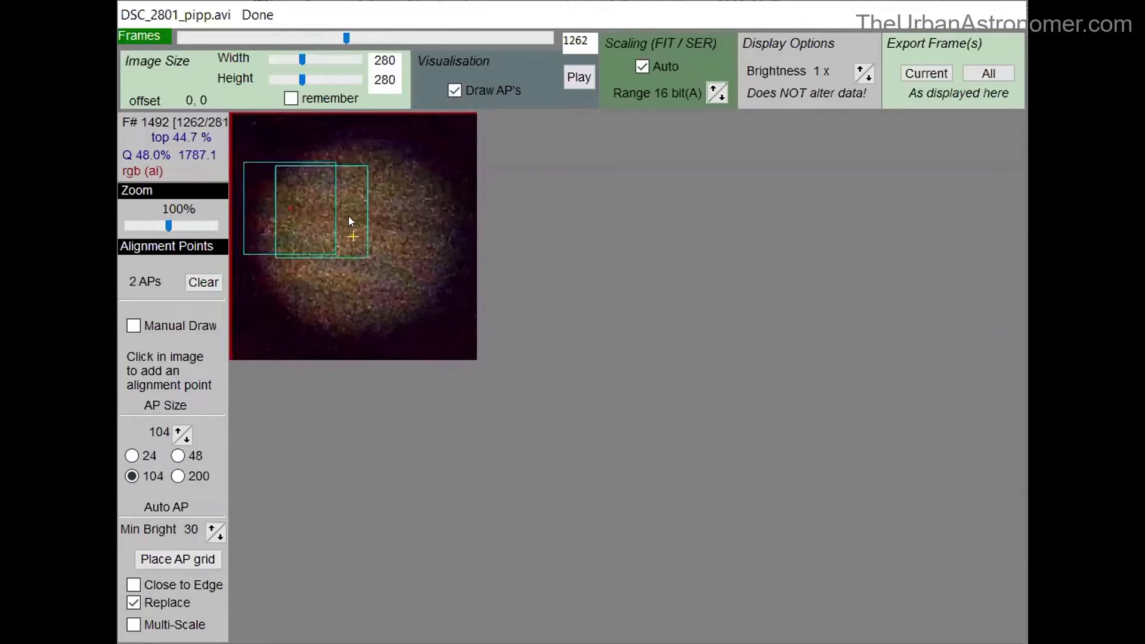
{"action": "left_click", "coordinate": [361, 220]}
{"action": "left_click", "coordinate": [399, 224]}
{"action": "left_click", "coordinate": [417, 233]}
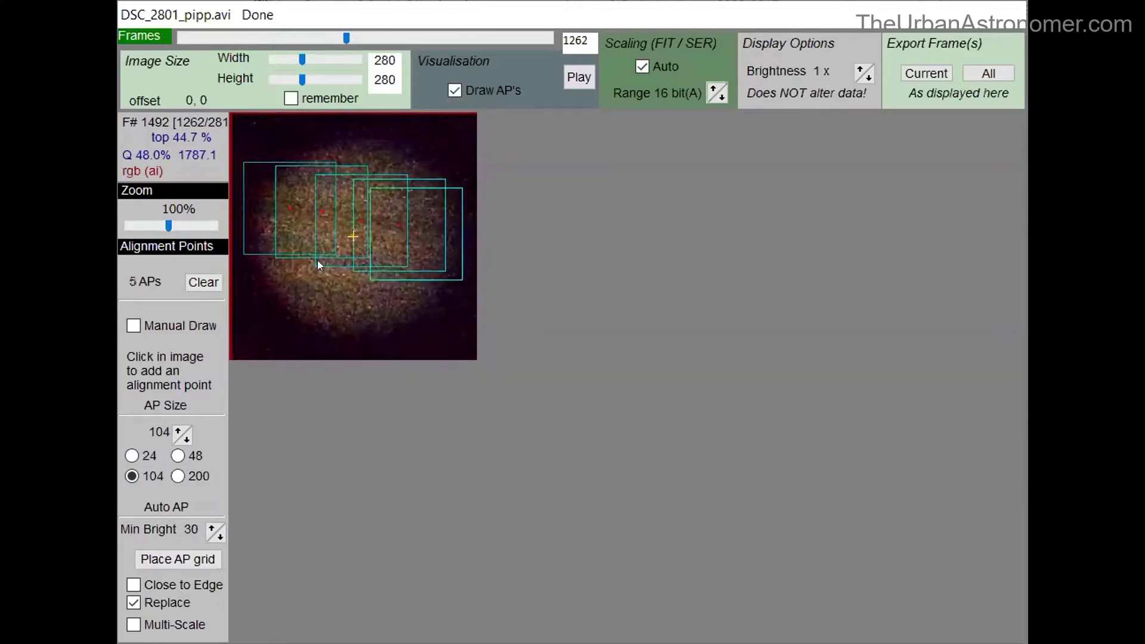
{"action": "left_click", "coordinate": [289, 241]}
{"action": "left_click", "coordinate": [308, 256]}
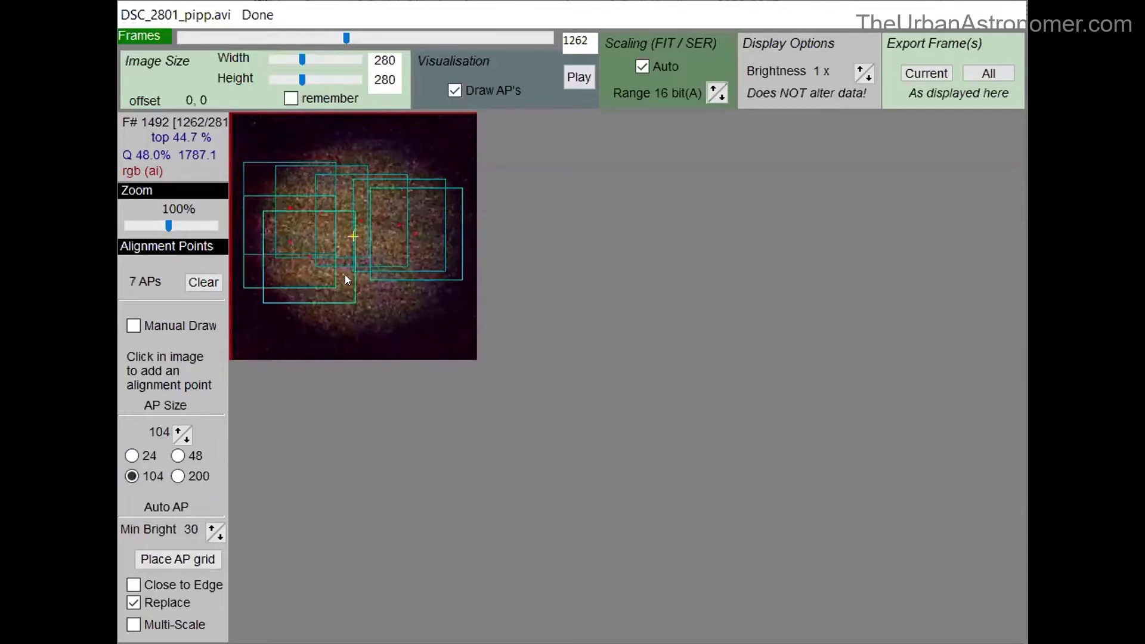
{"action": "left_click", "coordinate": [347, 277]}
{"action": "left_click", "coordinate": [378, 291]}
{"action": "left_click", "coordinate": [401, 299]}
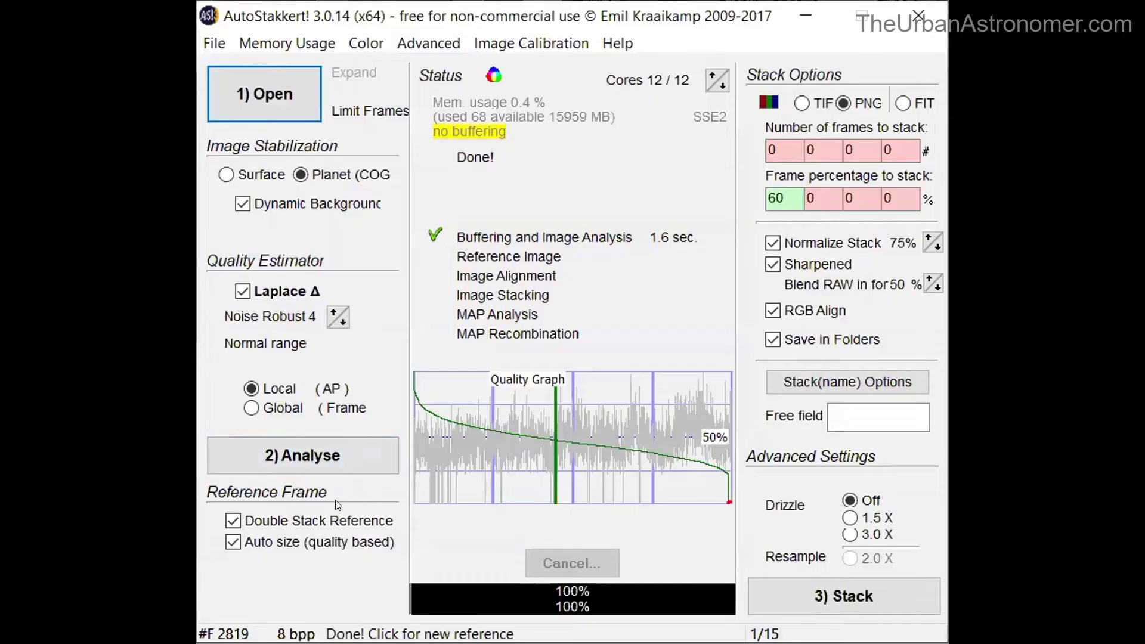
Confirm a 60% frame percentage and stack all Jupiter recordings into PNGs in AS_P60.
{"action": "double_click", "coordinate": [776, 198]}
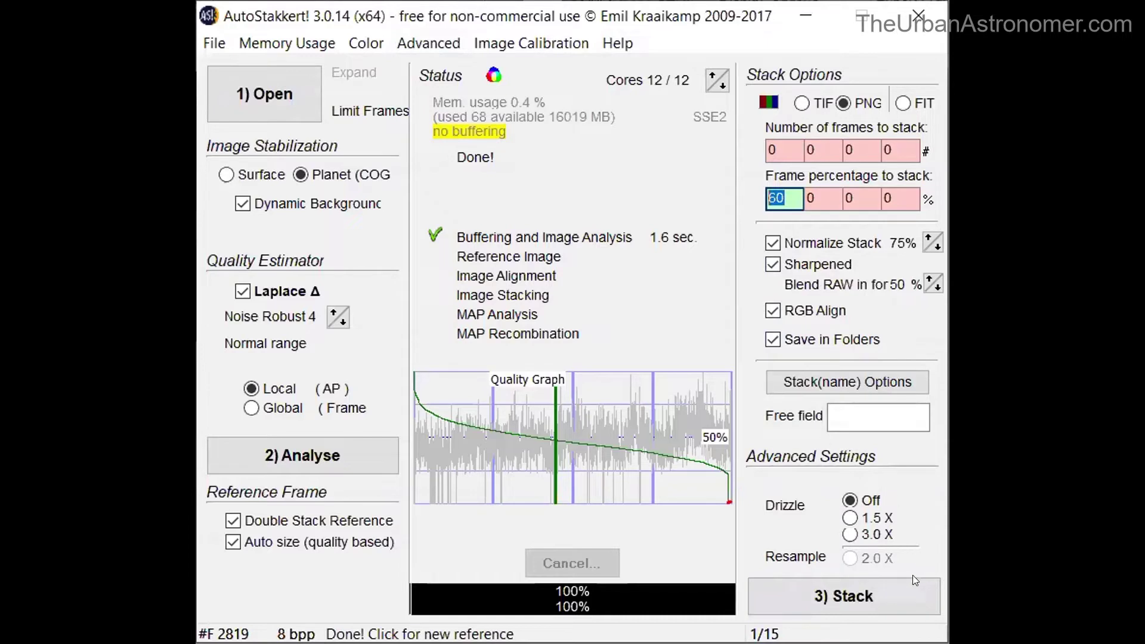
{"action": "left_click", "coordinate": [873, 592]}
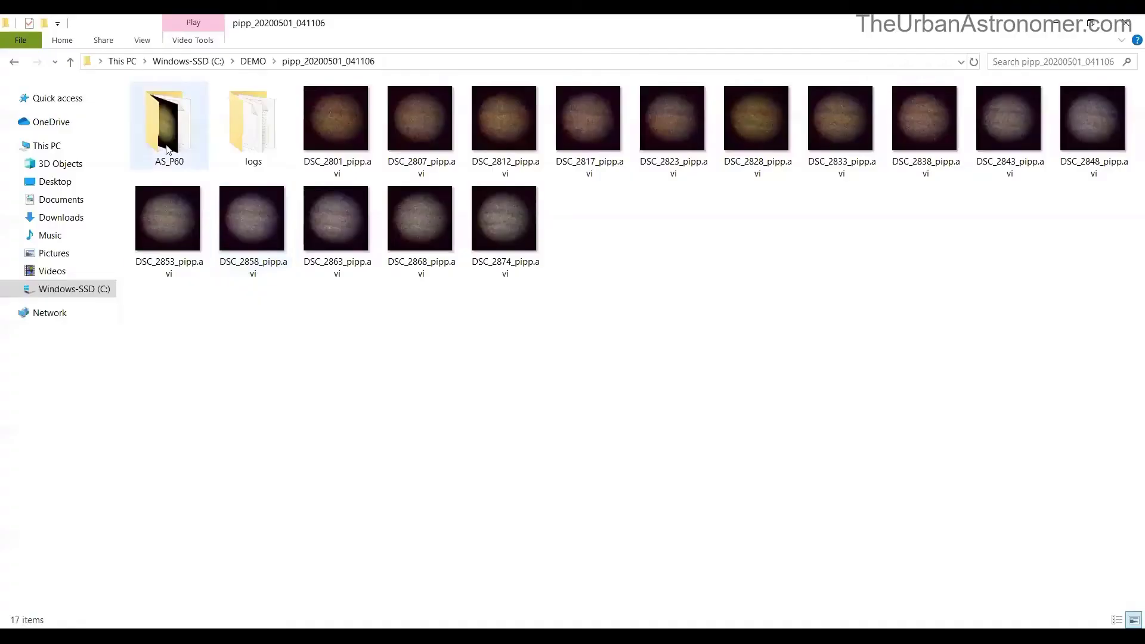
Open DSC_2801_pipp_l4_ap10.png from the AS_P60 folder in Photos.
{"action": "double_click", "coordinate": [159, 119]}
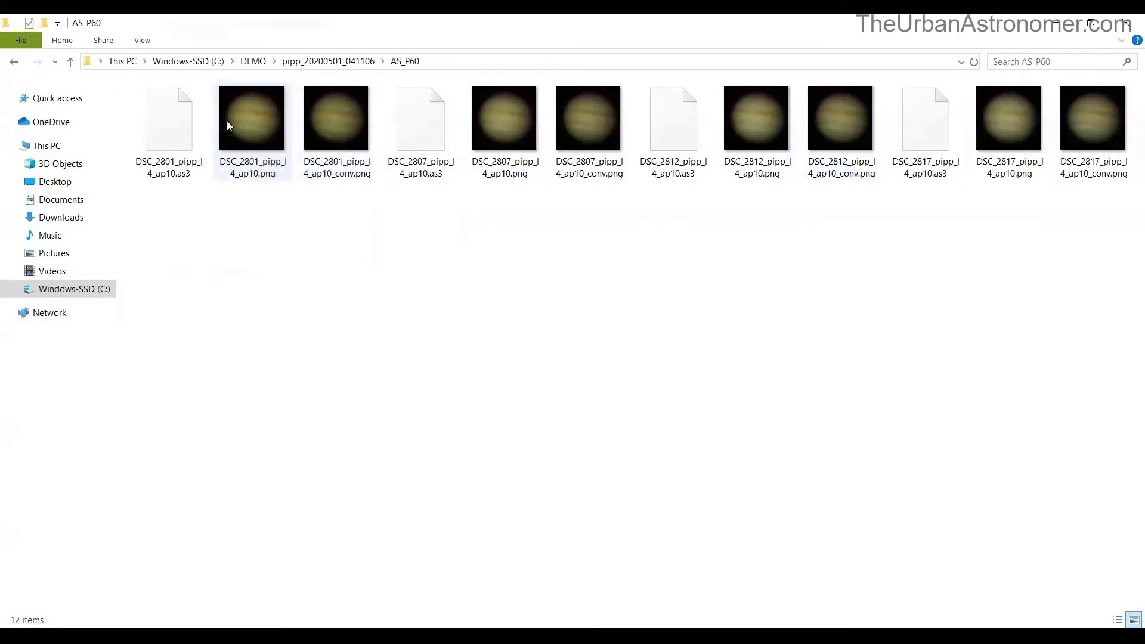
{"action": "left_click", "coordinate": [250, 120]}
{"action": "double_click", "coordinate": [250, 120]}
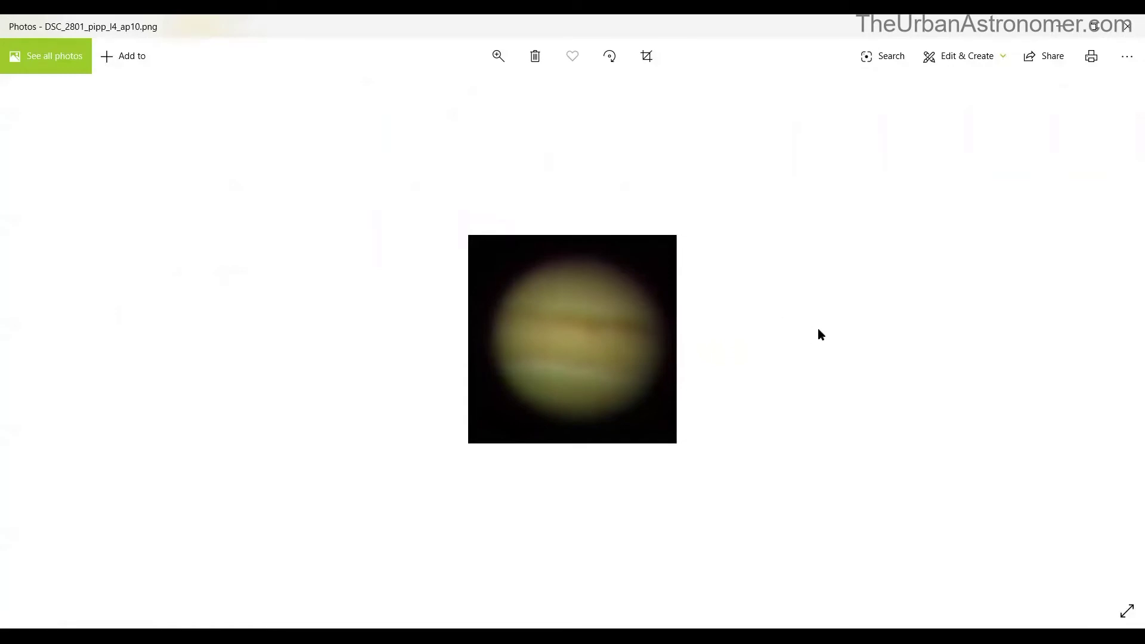
Compare the plain stacked image with its _conv version several times.
{"action": "key", "text": "Right"}
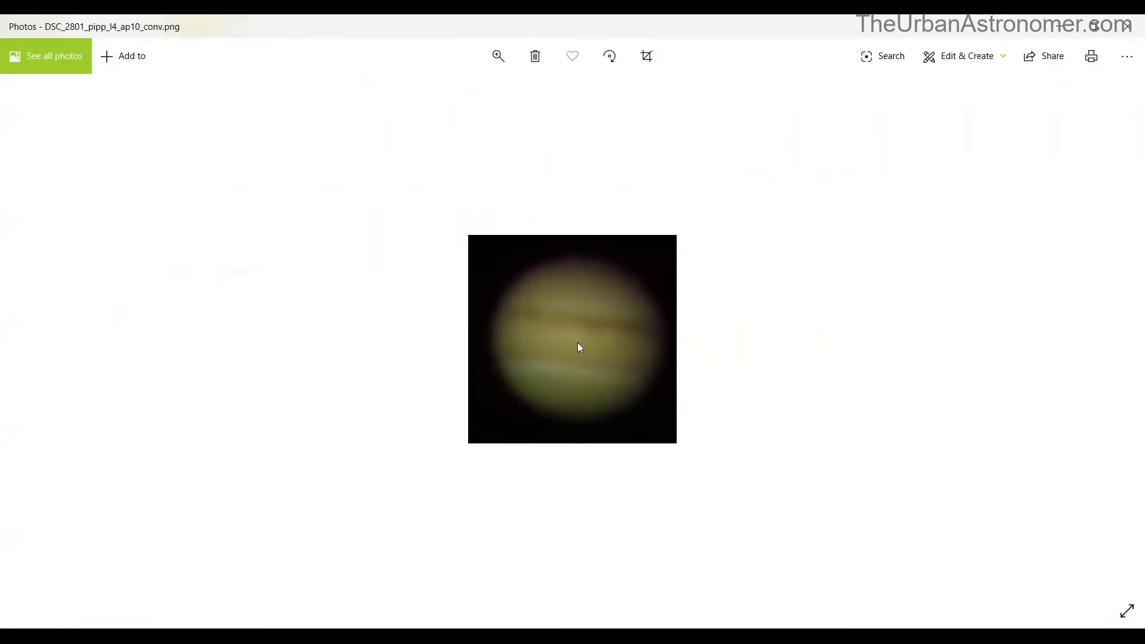
{"action": "key", "text": "Left"}
{"action": "key", "text": "Right"}
{"action": "key", "text": "Left"}
{"action": "key", "text": "Right"}
{"action": "key", "text": "Left"}
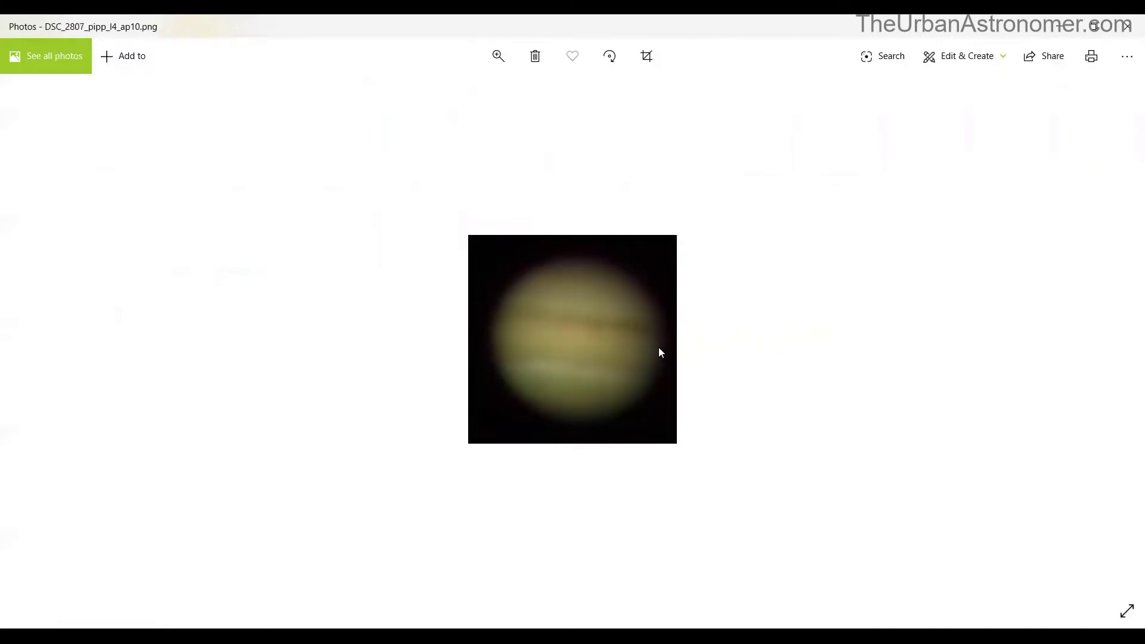
{"action": "key", "text": "Right"}
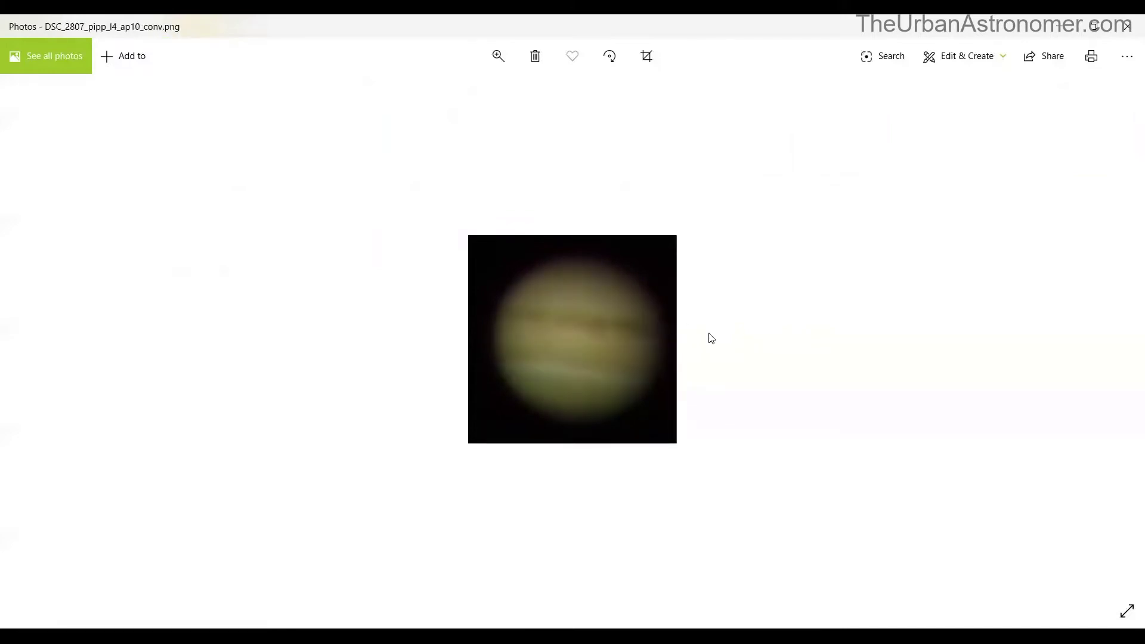
Step back and forth through the stacked Jupiter frames from DSC_2801 to DSC_2817.
{"action": "key", "text": "Left"}
{"action": "key", "text": "Right"}
{"action": "key", "text": "Right"}
{"action": "key", "text": "Right"}
{"action": "key", "text": "Left"}
{"action": "key", "text": "Left"}
{"action": "key", "text": "Left"}
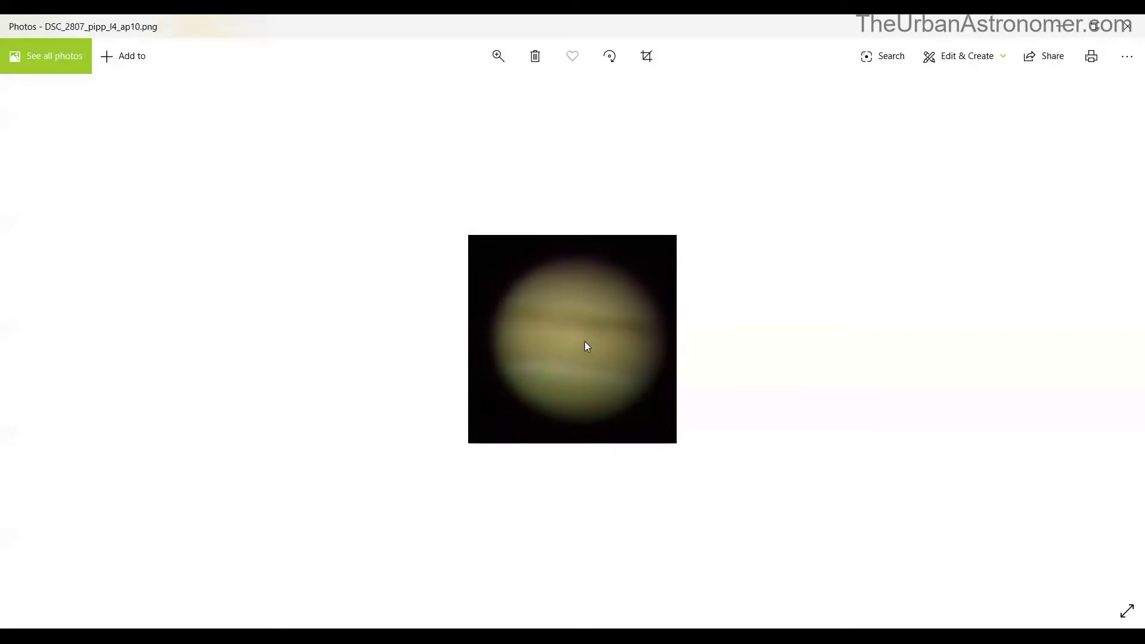
{"action": "key", "text": "Right"}
{"action": "key", "text": "Right"}
{"action": "key", "text": "Right"}
{"action": "key", "text": "Right"}
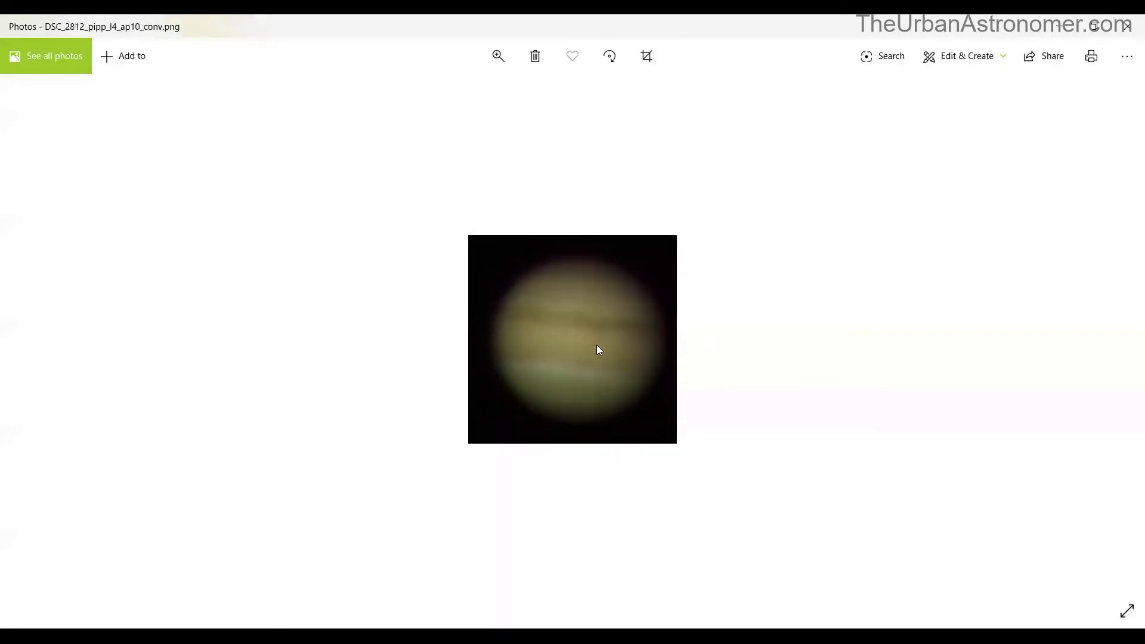
{"action": "key", "text": "Left"}
{"action": "key", "text": "Left"}
{"action": "key", "text": "Left"}
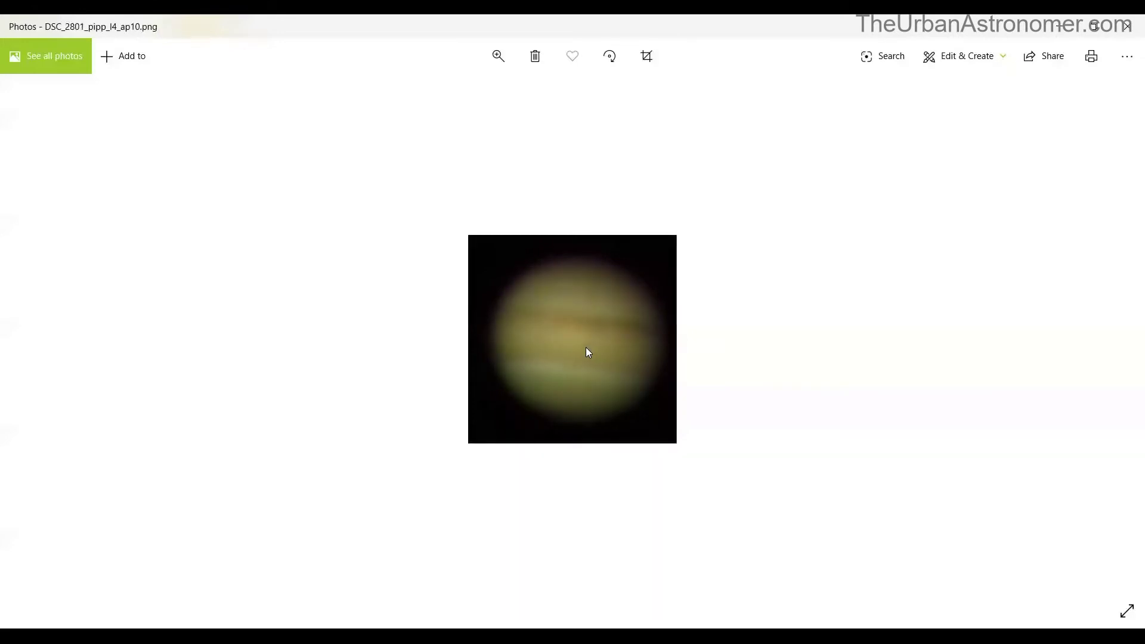
{"action": "key", "text": "Right"}
{"action": "key", "text": "Right"}
{"action": "key", "text": "Right"}
{"action": "key", "text": "Right"}
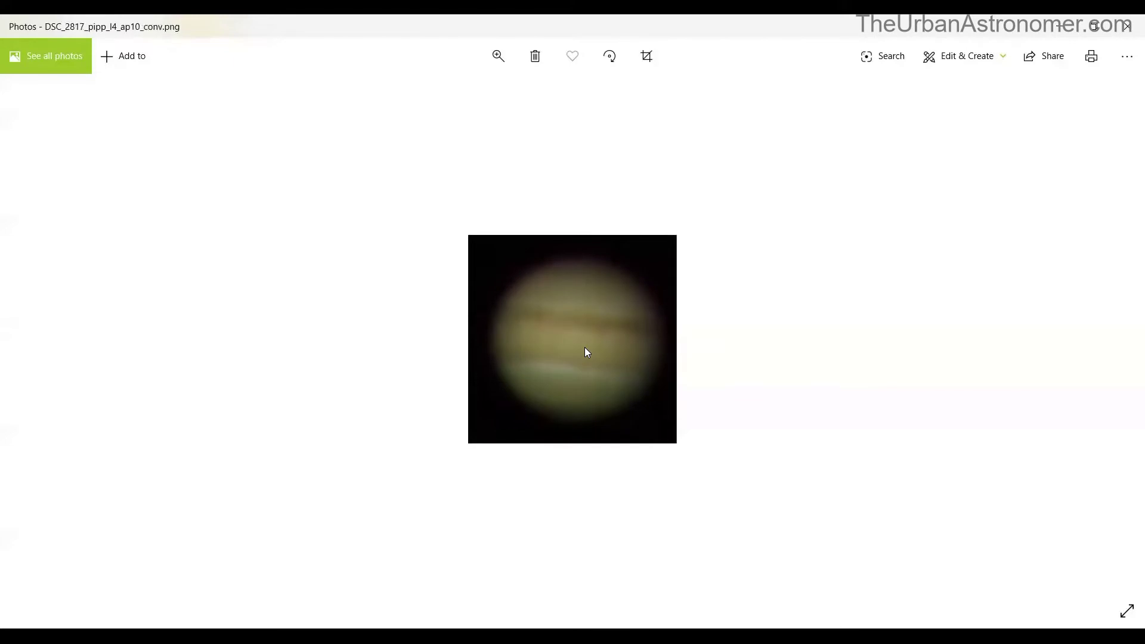
{"action": "key", "text": "Left"}
{"action": "key", "text": "Left"}
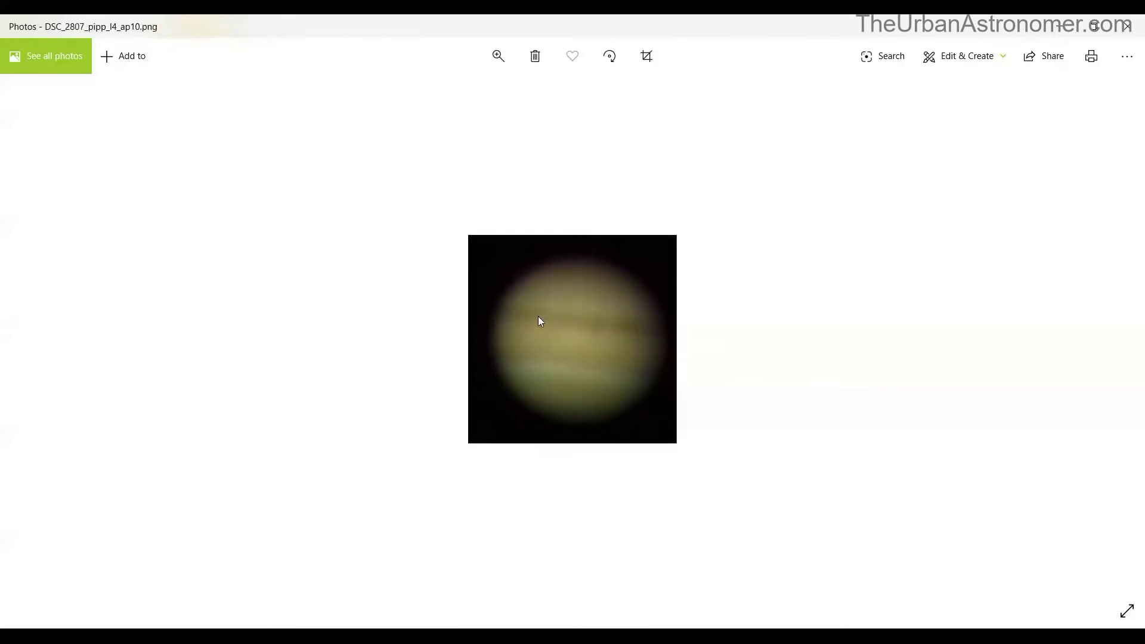
{"action": "key", "text": "Right"}
{"action": "key", "text": "Right"}
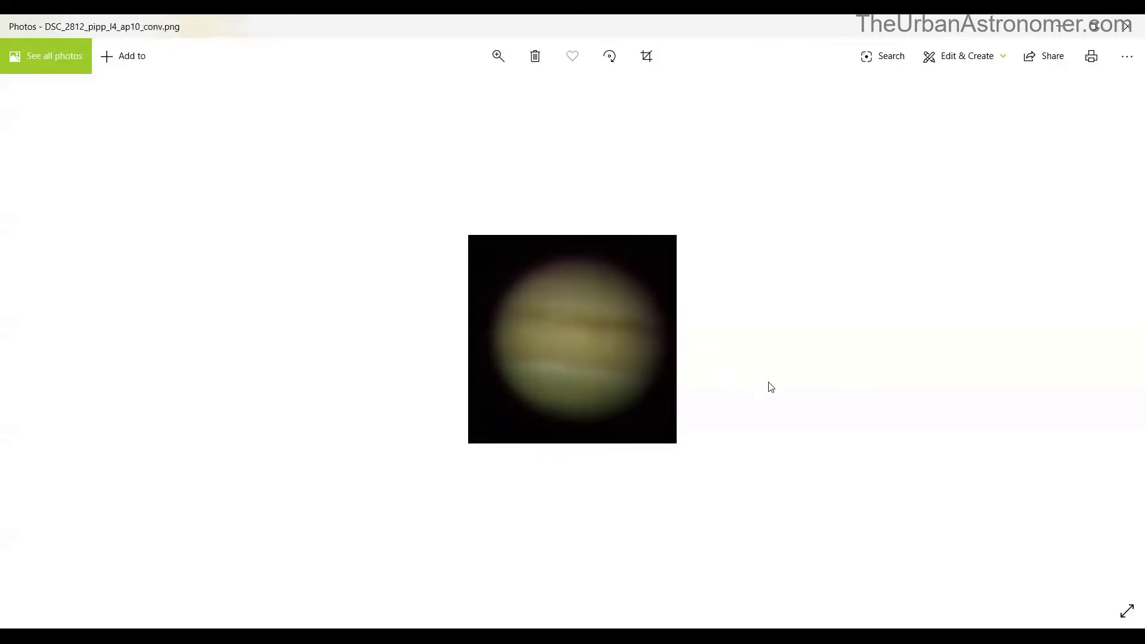
{"action": "key", "text": "Right"}
{"action": "key", "text": "Left"}
{"action": "key", "text": "Left"}
{"action": "key", "text": "Left"}
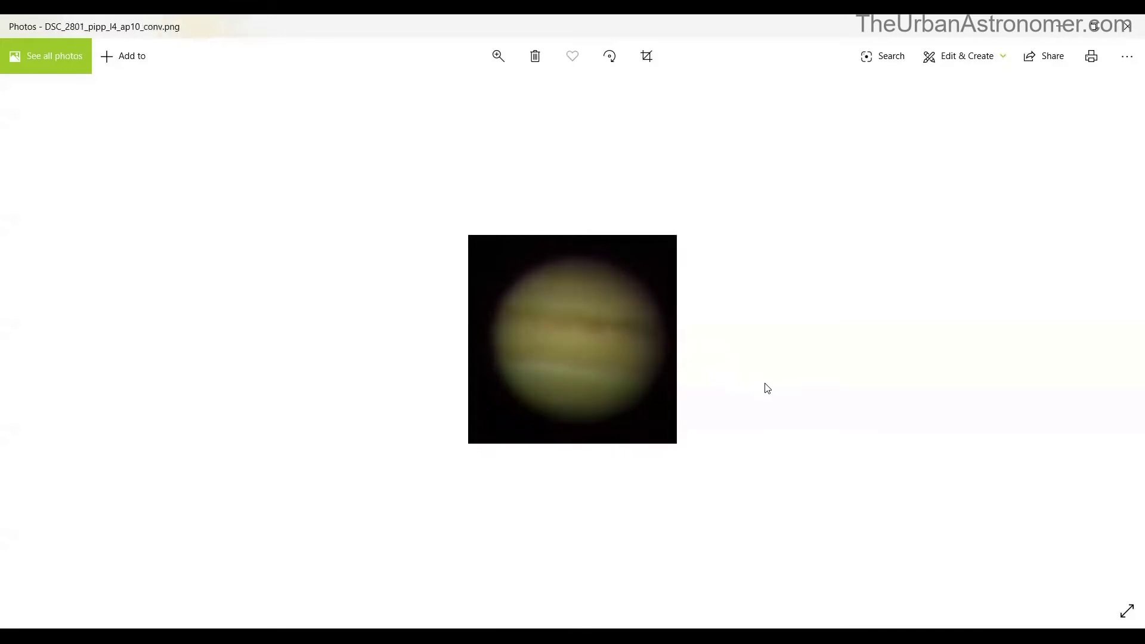
{"action": "key", "text": "Right"}
{"action": "key", "text": "Right"}
{"action": "key", "text": "Right"}
{"action": "key", "text": "Right"}
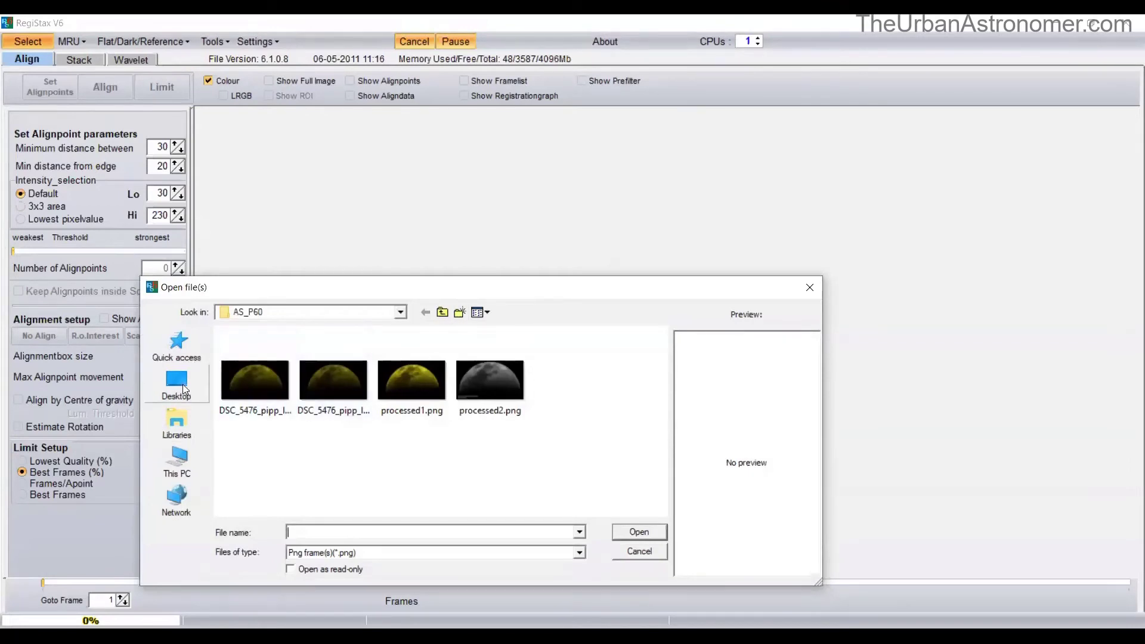
Open DSC_2801_pipp_l4_ap10.png from the AS_P60 folder in RegiStax for wavelet processing.
{"action": "left_click", "coordinate": [177, 459]}
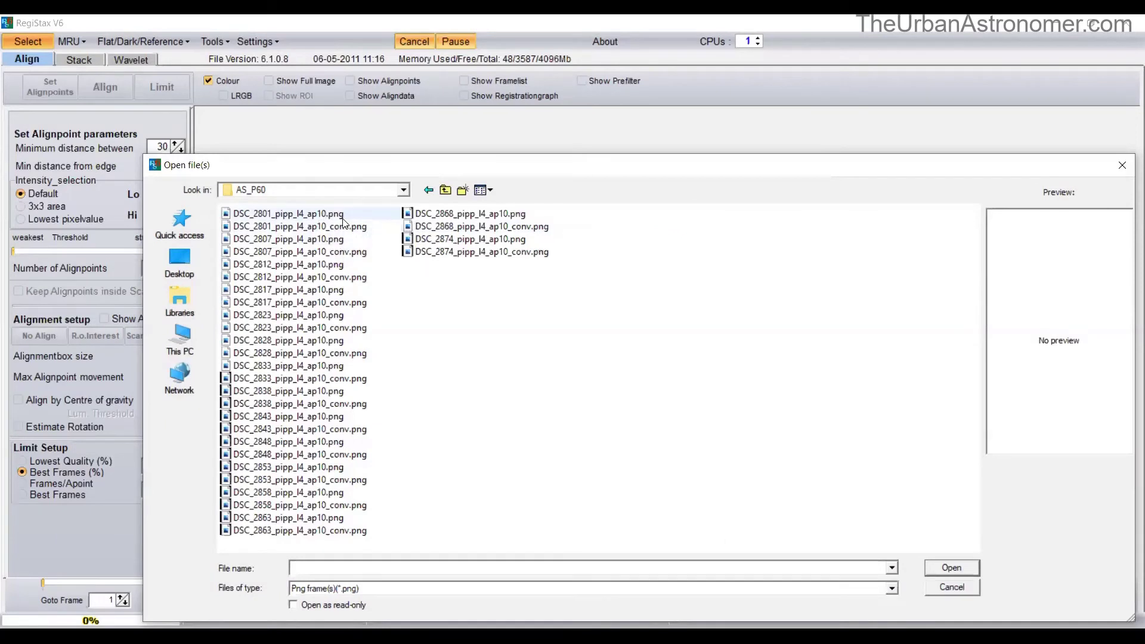
{"action": "key", "text": "Down"}
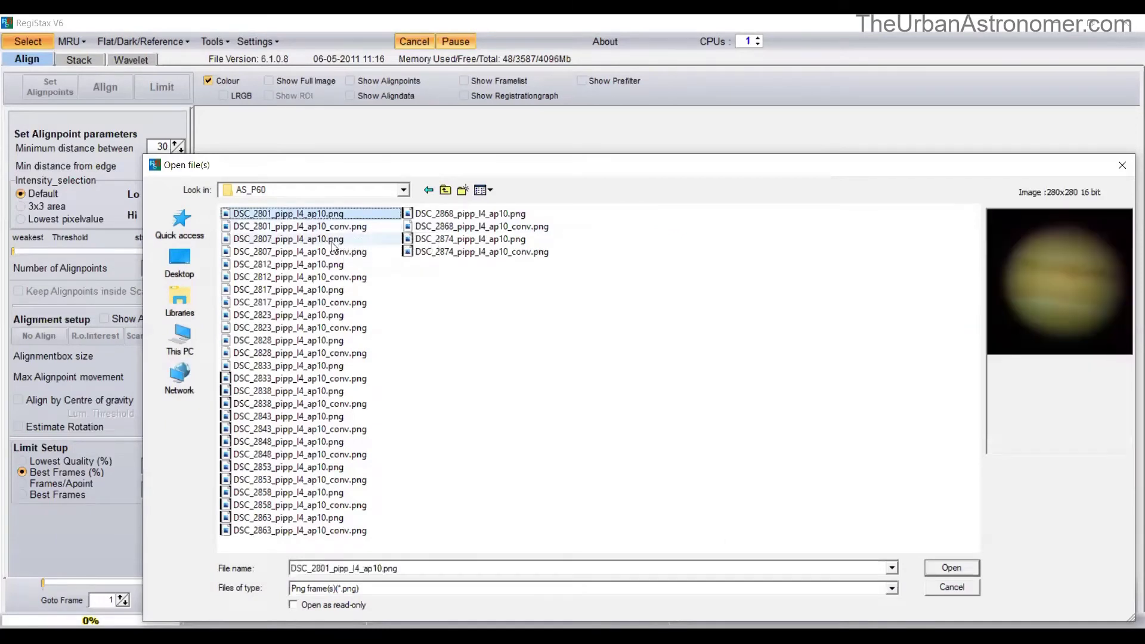
{"action": "left_click", "coordinate": [334, 241], "text": "ctrl"}
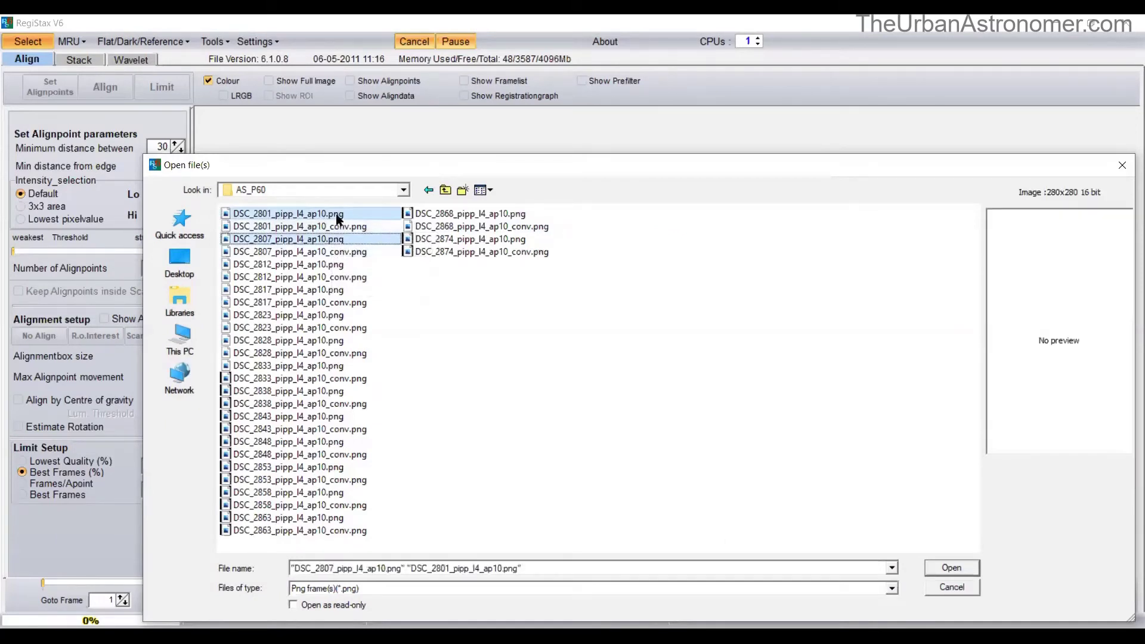
{"action": "left_click", "coordinate": [312, 218]}
{"action": "left_click", "coordinate": [313, 227]}
{"action": "left_click", "coordinate": [309, 219]}
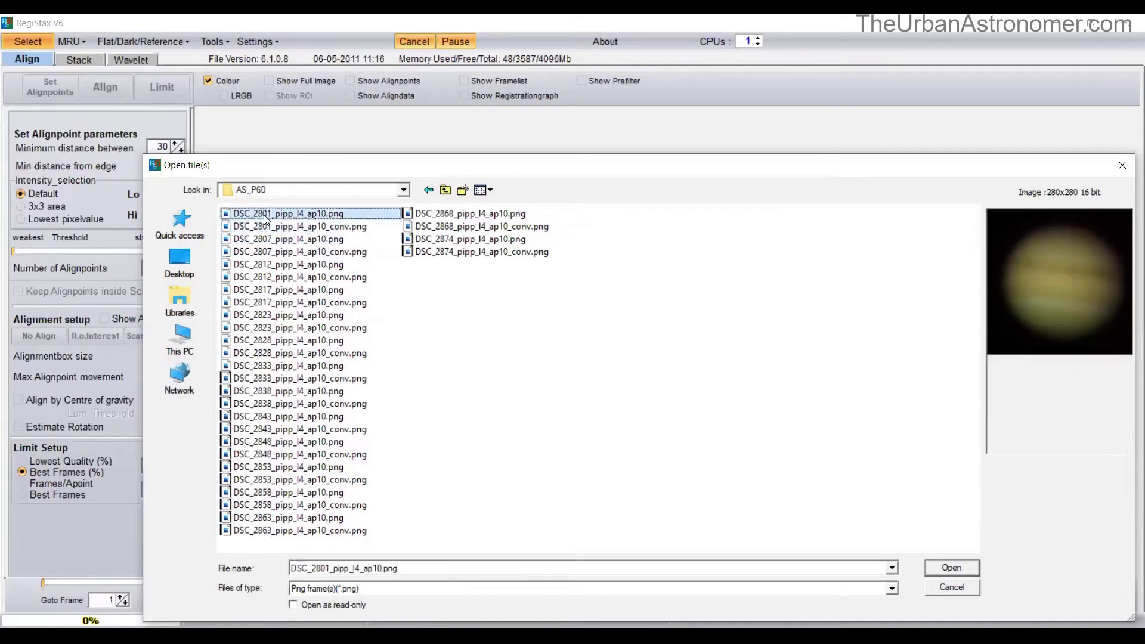
{"action": "double_click", "coordinate": [304, 218]}
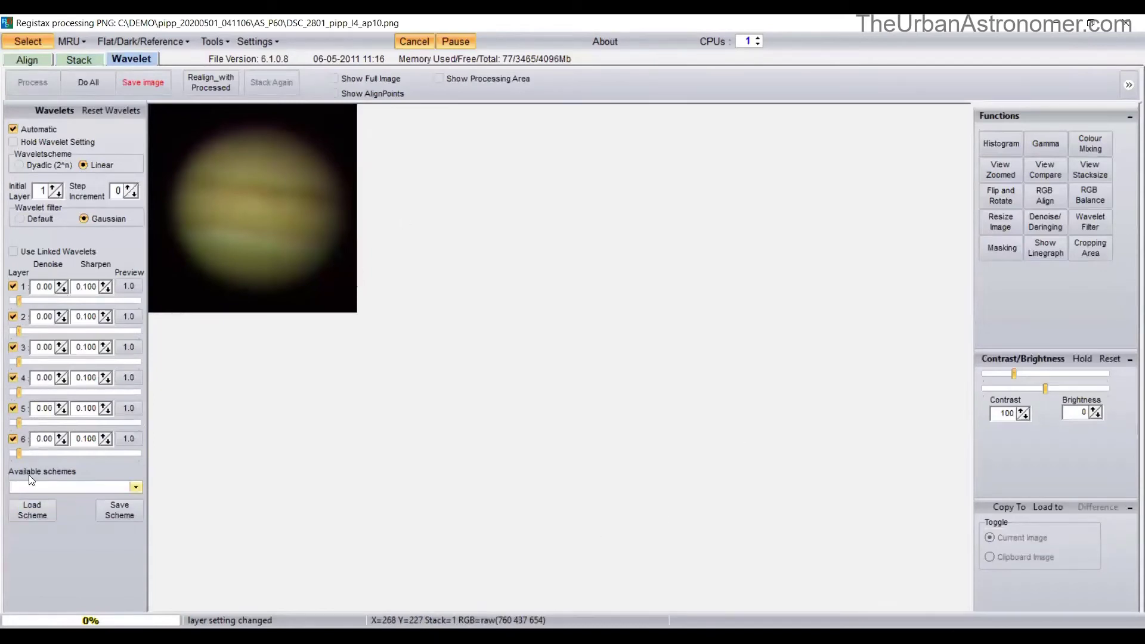
{"action": "left_click", "coordinate": [136, 489]}
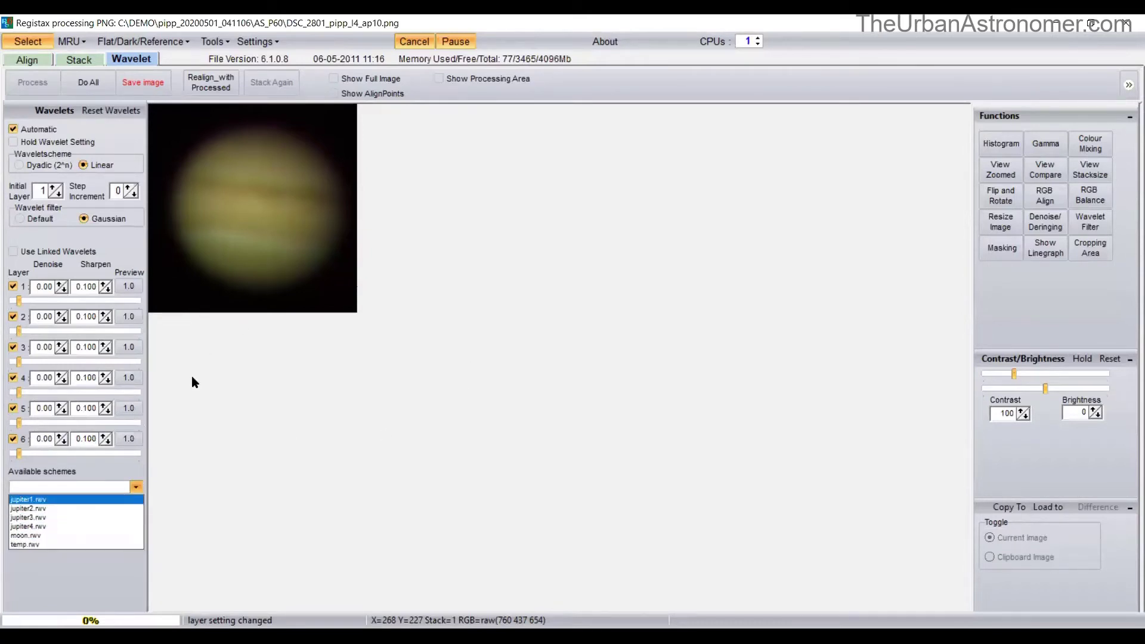
Try the jupiter1.rwv through jupiter4.rwv wavelet schemes, settling on jupiter1.rwv.
{"action": "left_click", "coordinate": [46, 501]}
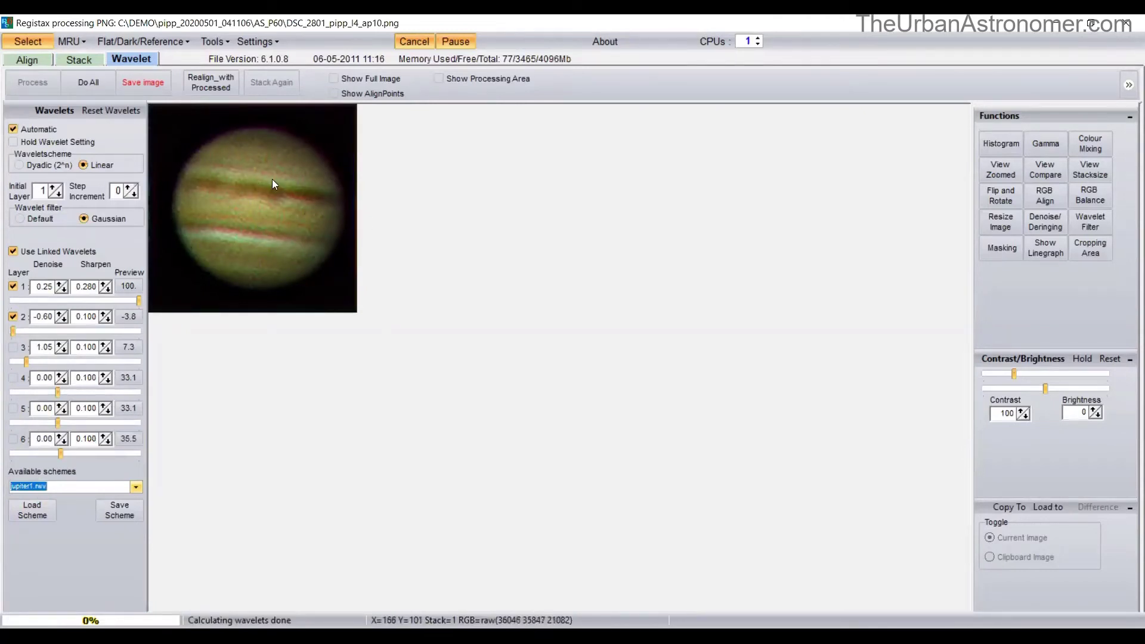
{"action": "left_click", "coordinate": [136, 487]}
{"action": "left_click", "coordinate": [29, 508]}
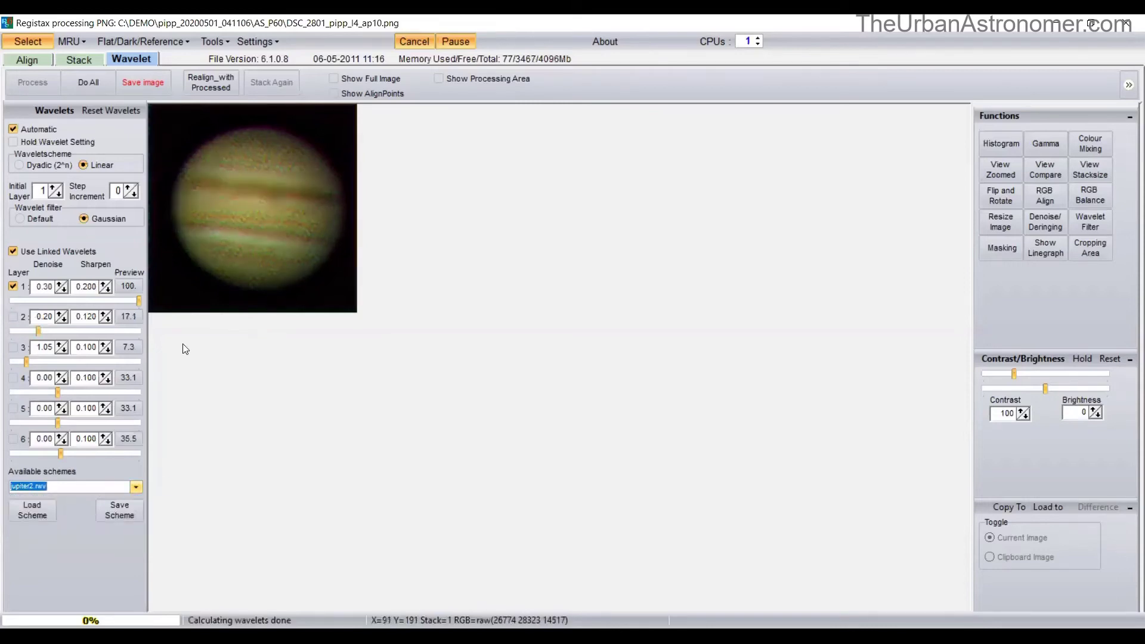
{"action": "left_click", "coordinate": [136, 487]}
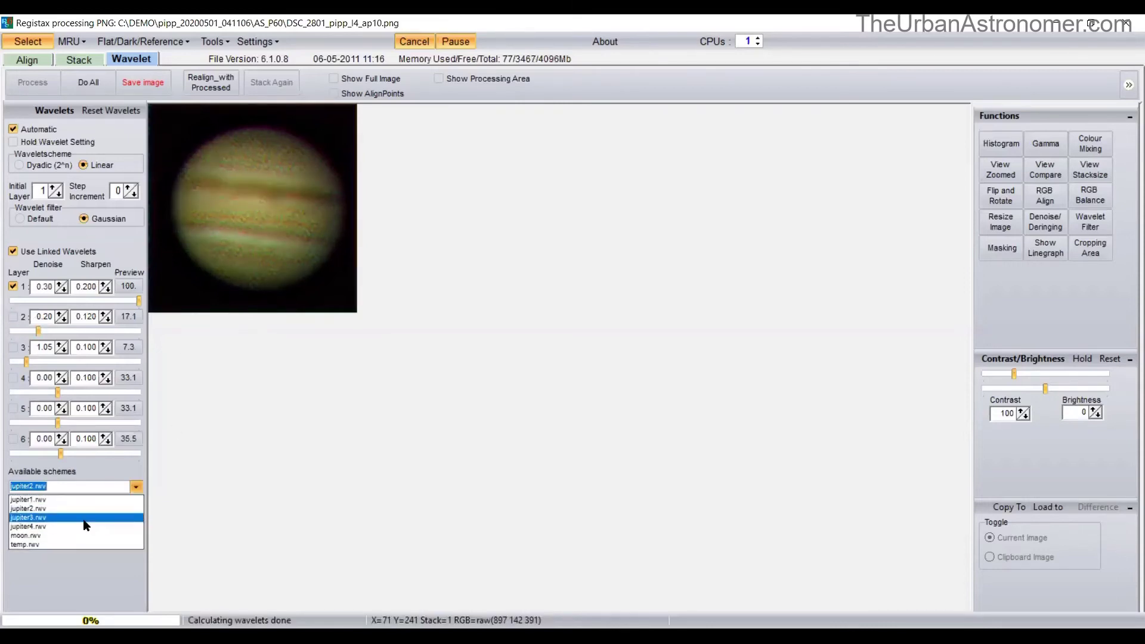
{"action": "left_click", "coordinate": [83, 518]}
{"action": "left_click", "coordinate": [136, 487]}
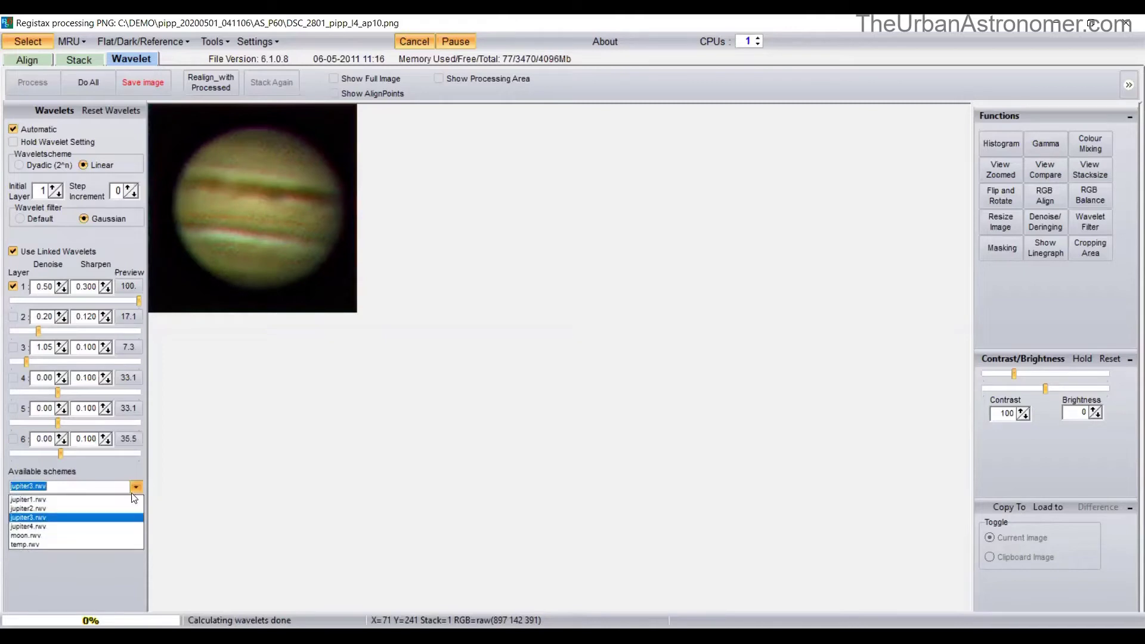
{"action": "left_click", "coordinate": [45, 519]}
{"action": "key", "text": "Down"}
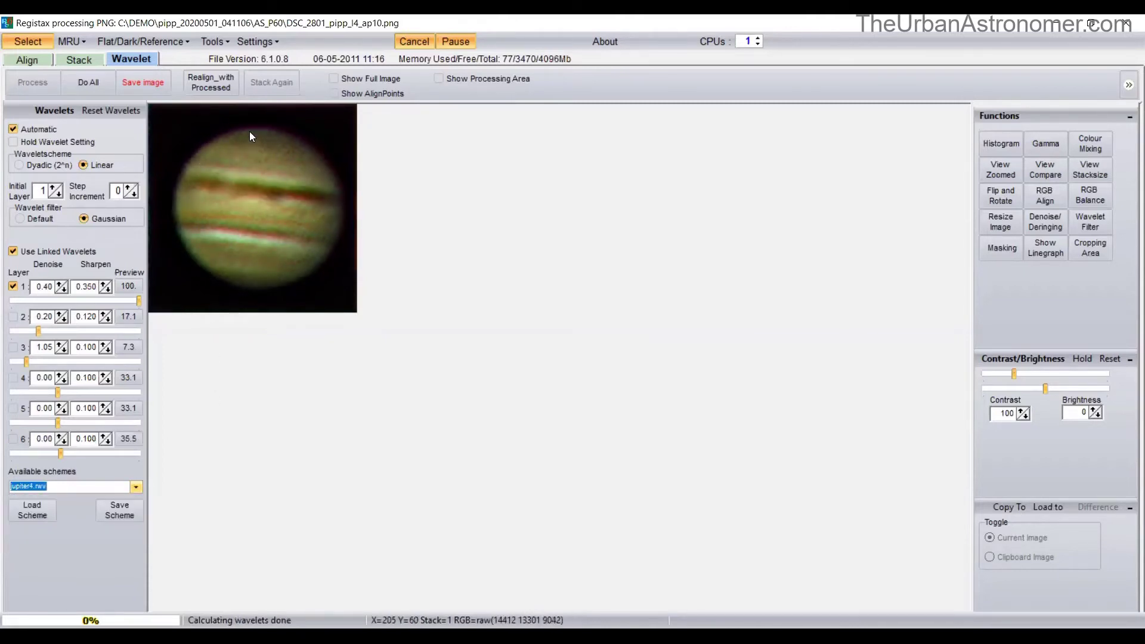
{"action": "left_click", "coordinate": [131, 489]}
{"action": "left_click", "coordinate": [68, 502]}
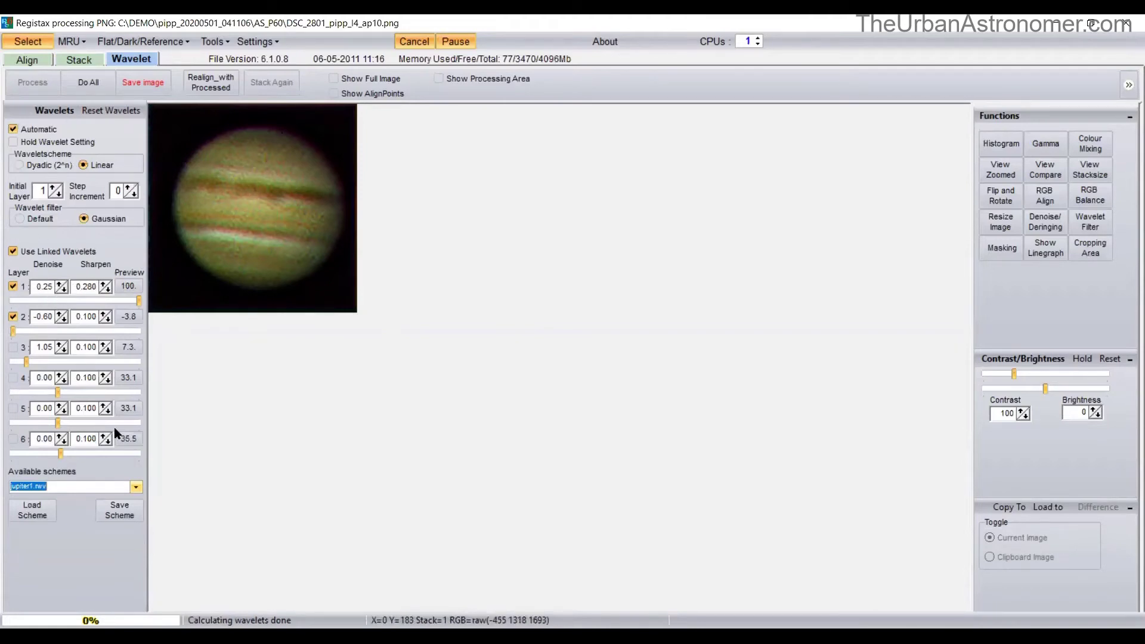
{"action": "left_click", "coordinate": [117, 507]}
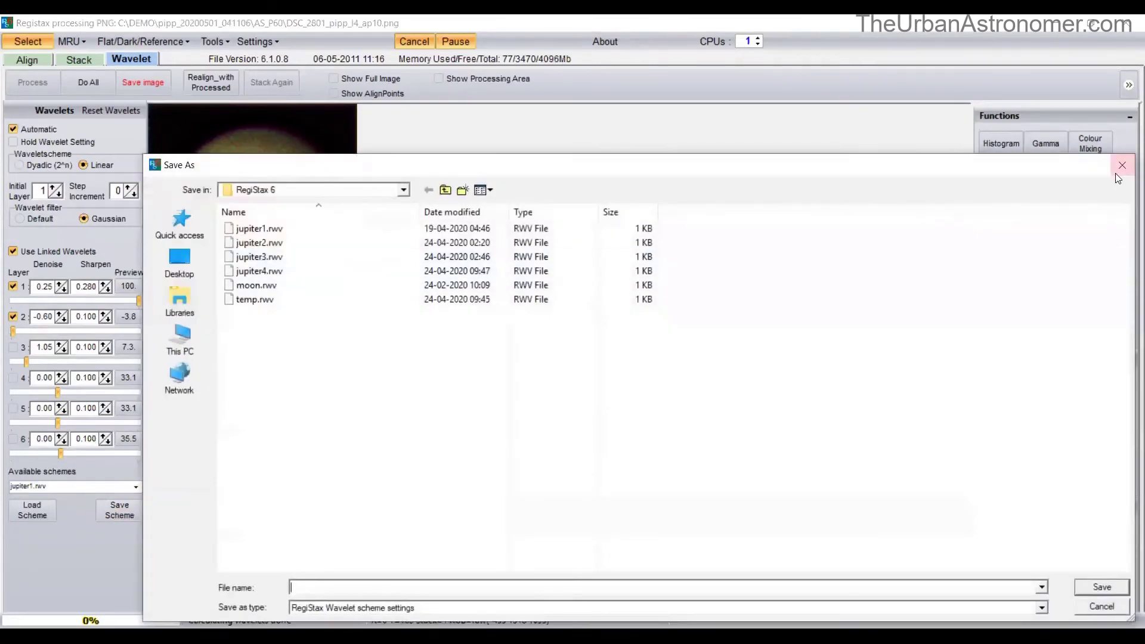
{"action": "left_click", "coordinate": [1121, 169]}
{"action": "left_click", "coordinate": [136, 487]}
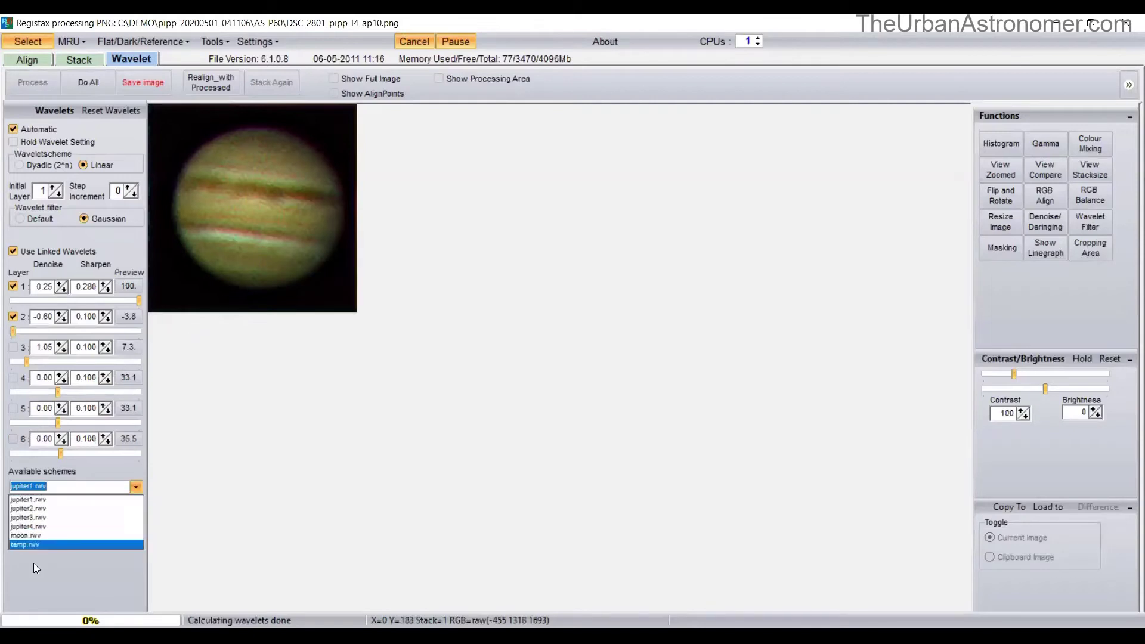
{"action": "left_click", "coordinate": [33, 527]}
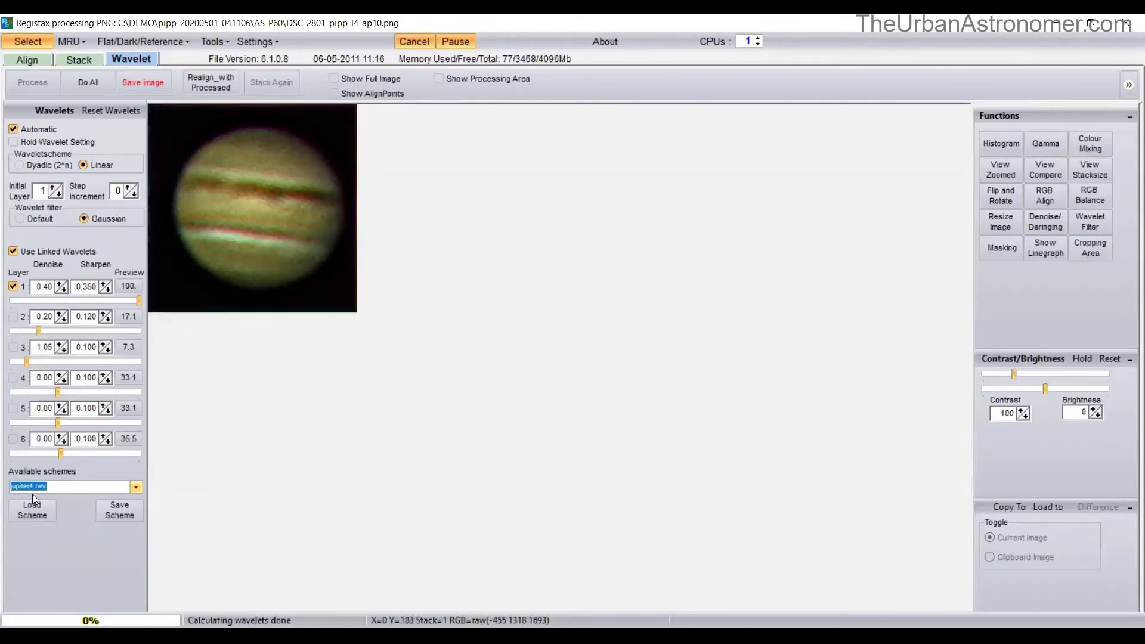
{"action": "left_click", "coordinate": [128, 490]}
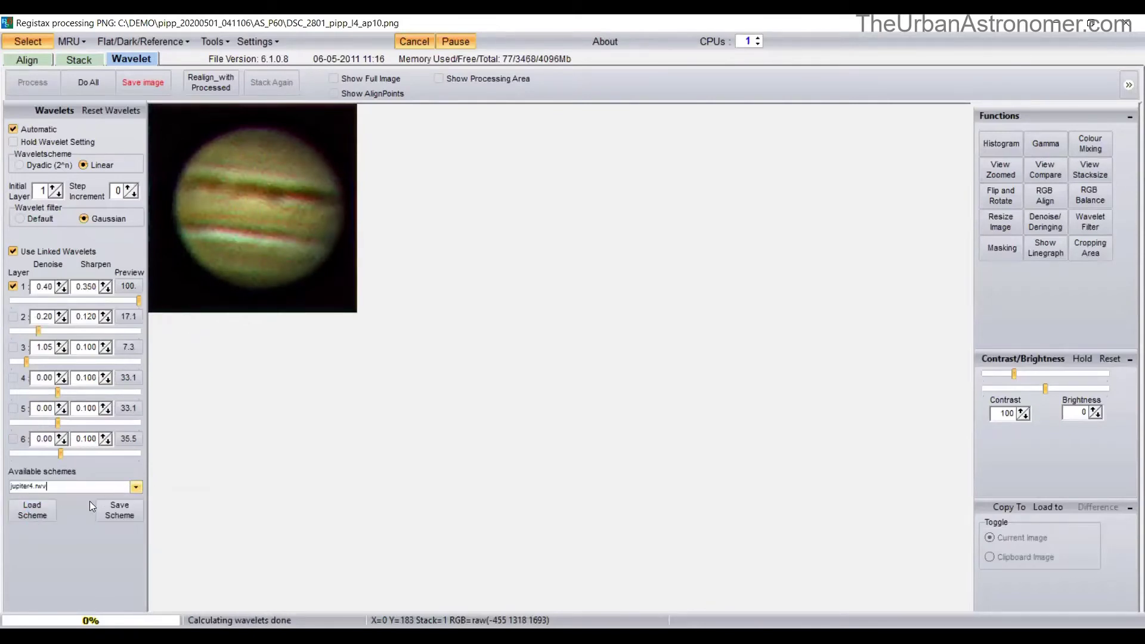
{"action": "left_click", "coordinate": [135, 487]}
{"action": "left_click", "coordinate": [35, 504]}
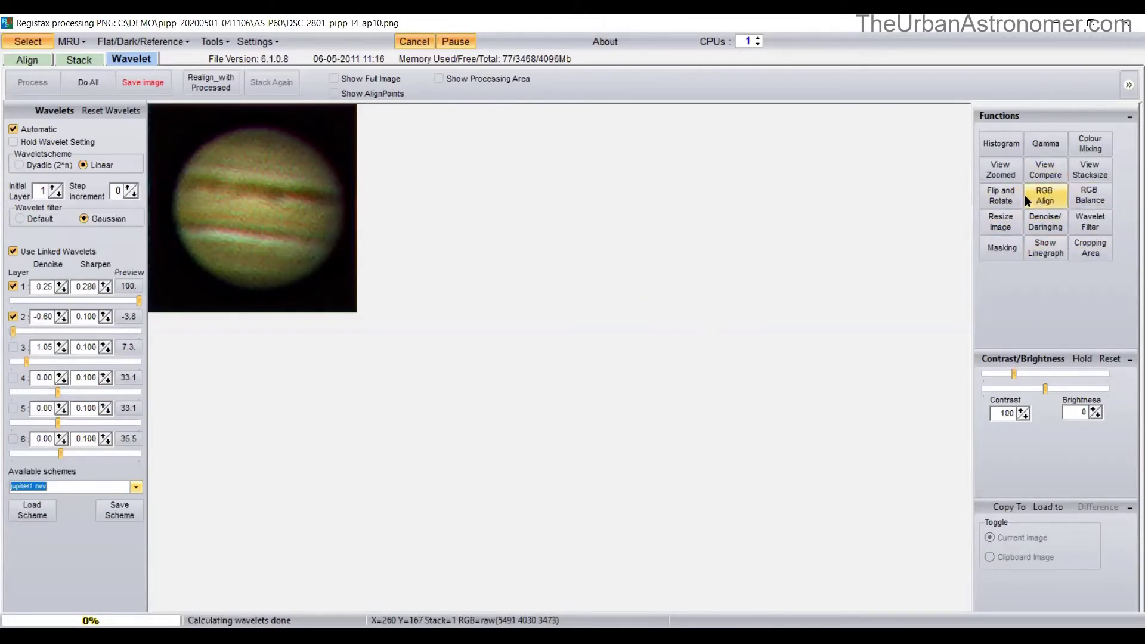
Auto-balance the Jupiter frame's RGB colours using the colour balance panel.
{"action": "left_click", "coordinate": [1051, 203]}
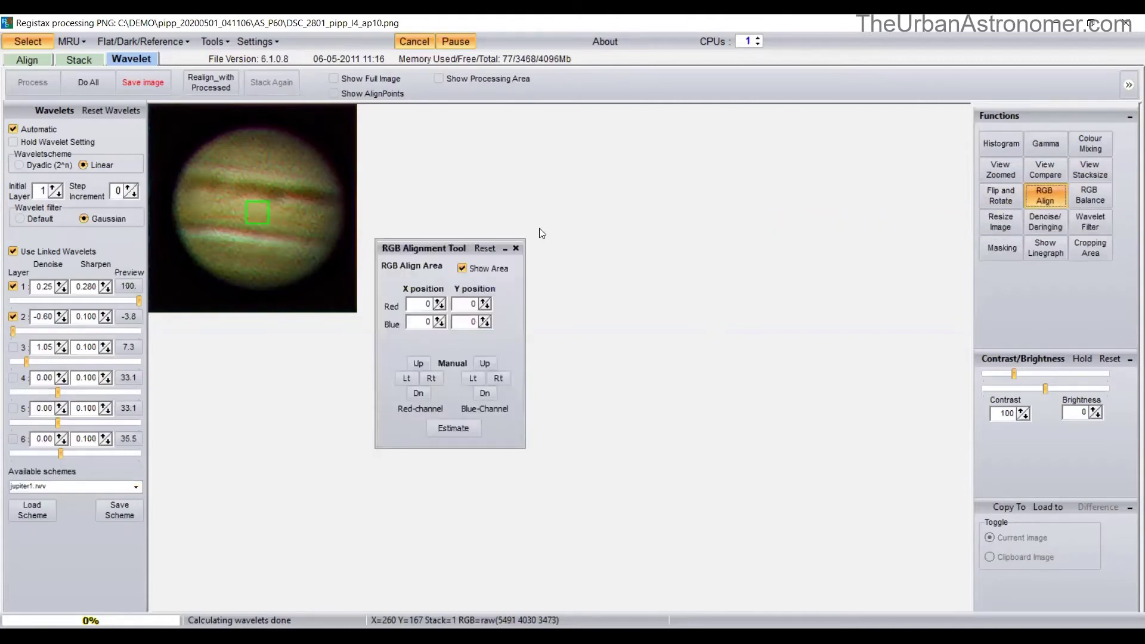
{"action": "left_click", "coordinate": [516, 249]}
{"action": "left_click", "coordinate": [1086, 201]}
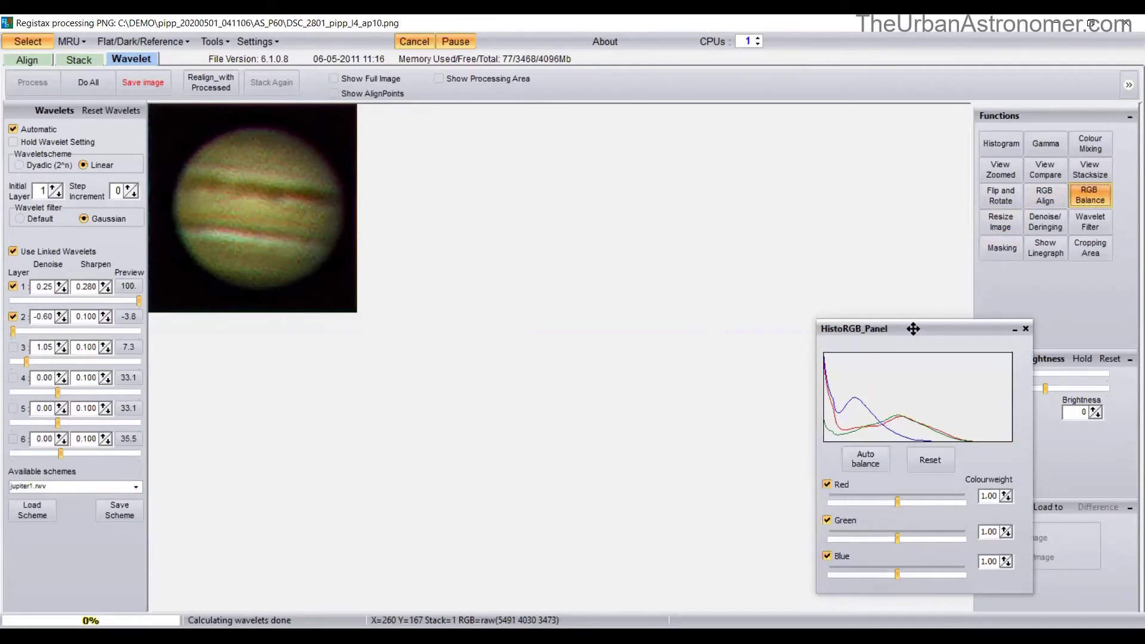
{"action": "left_click_drag", "start_coordinate": [913, 329], "coordinate": [554, 187]}
{"action": "left_click", "coordinate": [509, 323]}
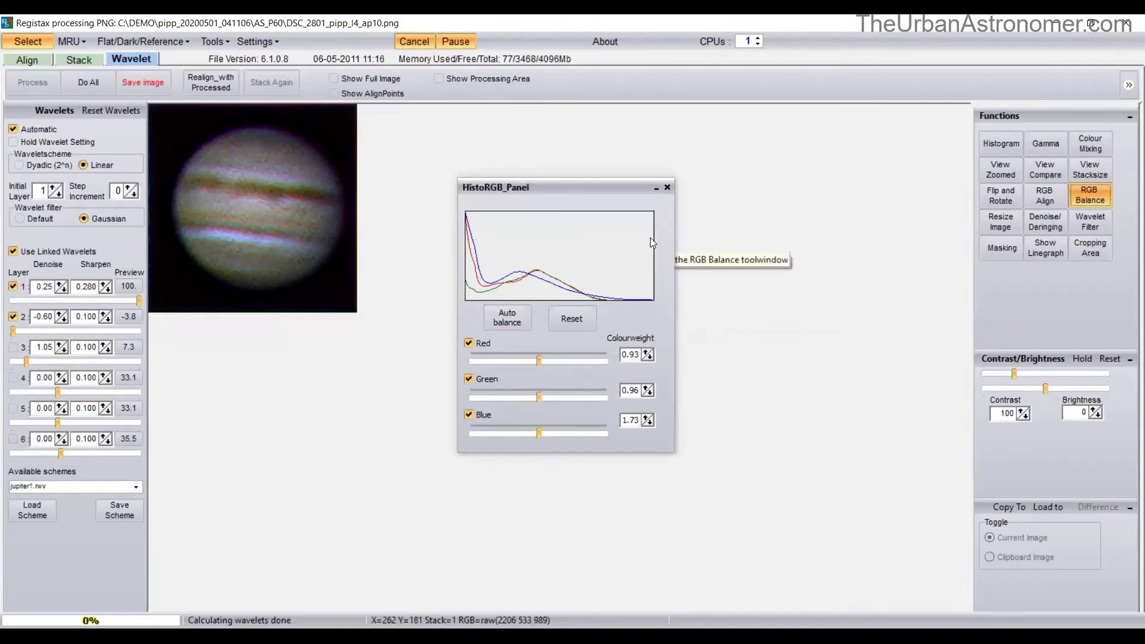
Save the processed frame as 1.png and bring up the file list for the next frame.
{"action": "left_click", "coordinate": [163, 83]}
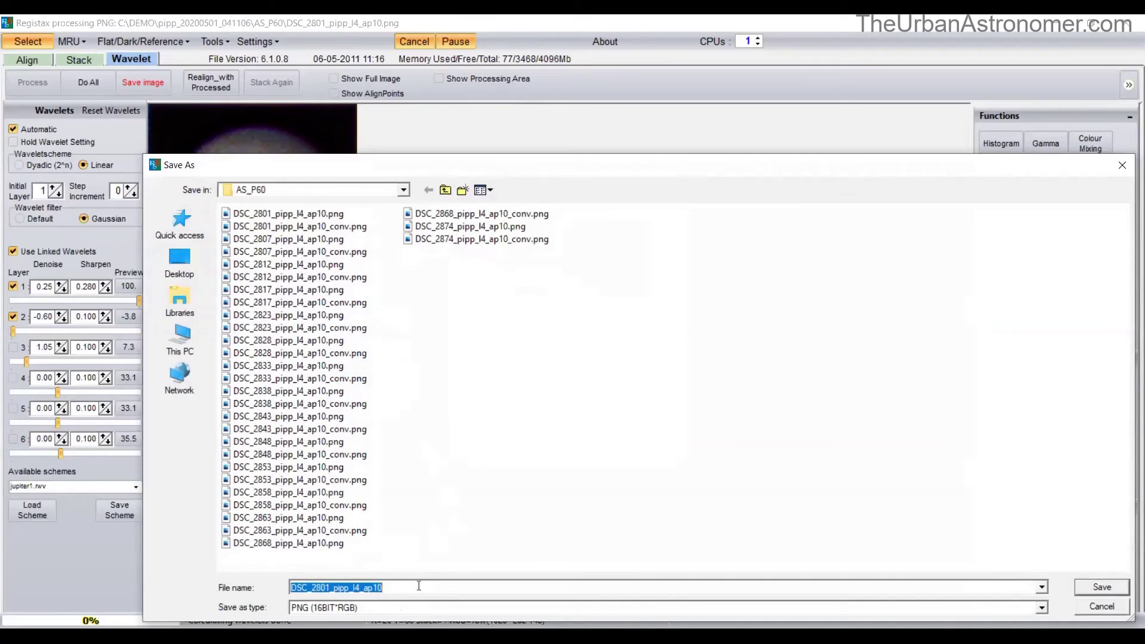
{"action": "type", "text": "1"}
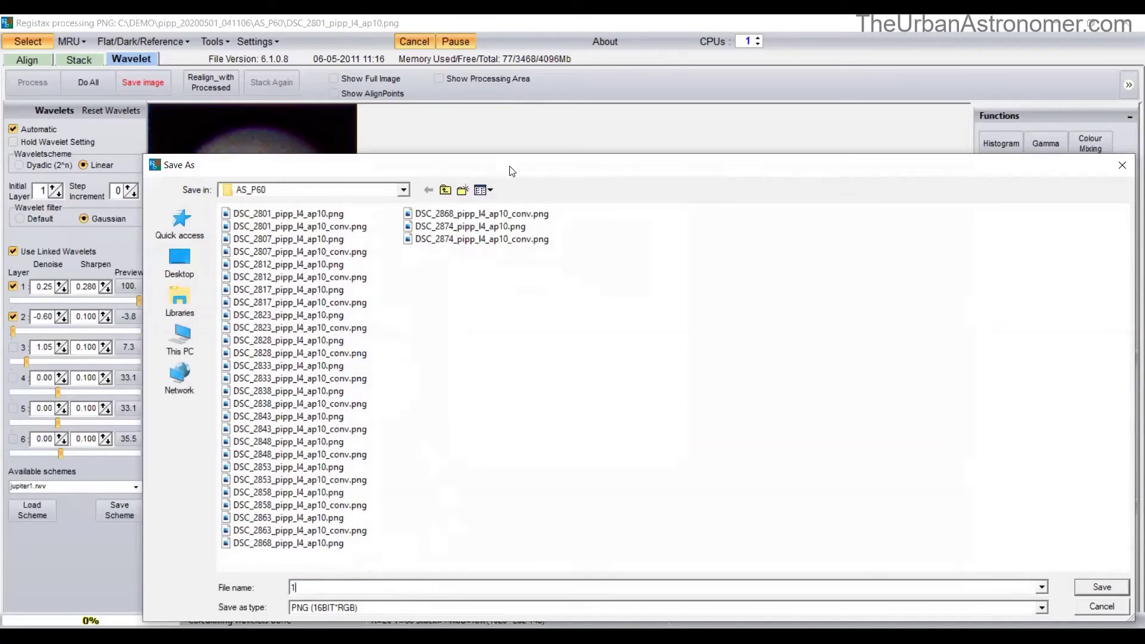
{"action": "left_click_drag", "start_coordinate": [511, 172], "coordinate": [455, 66]}
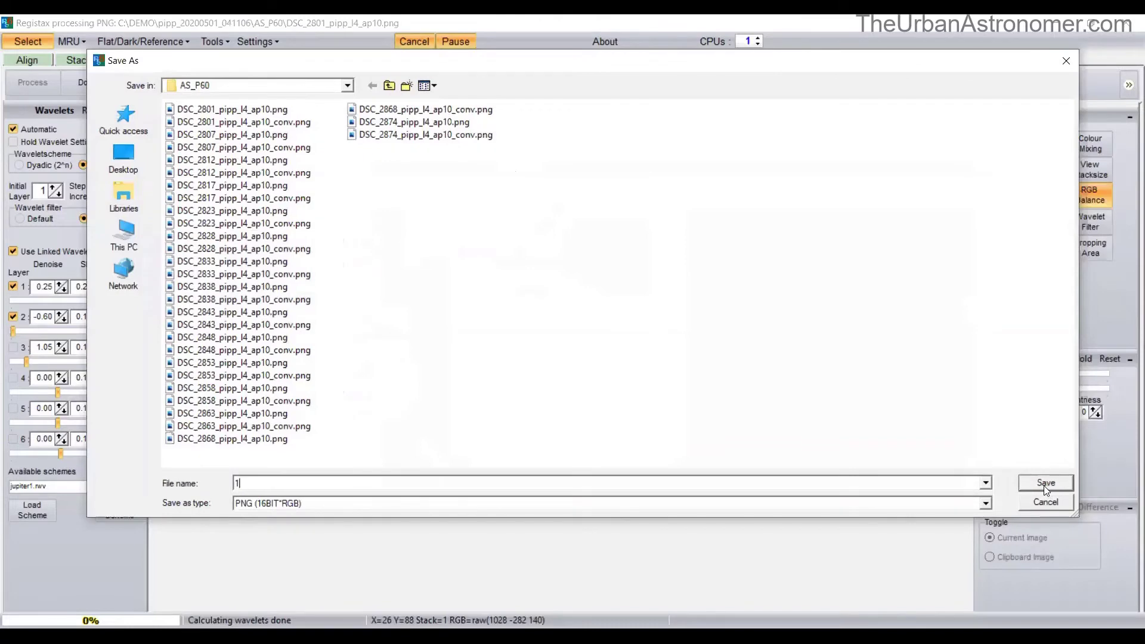
{"action": "left_click", "coordinate": [1045, 484]}
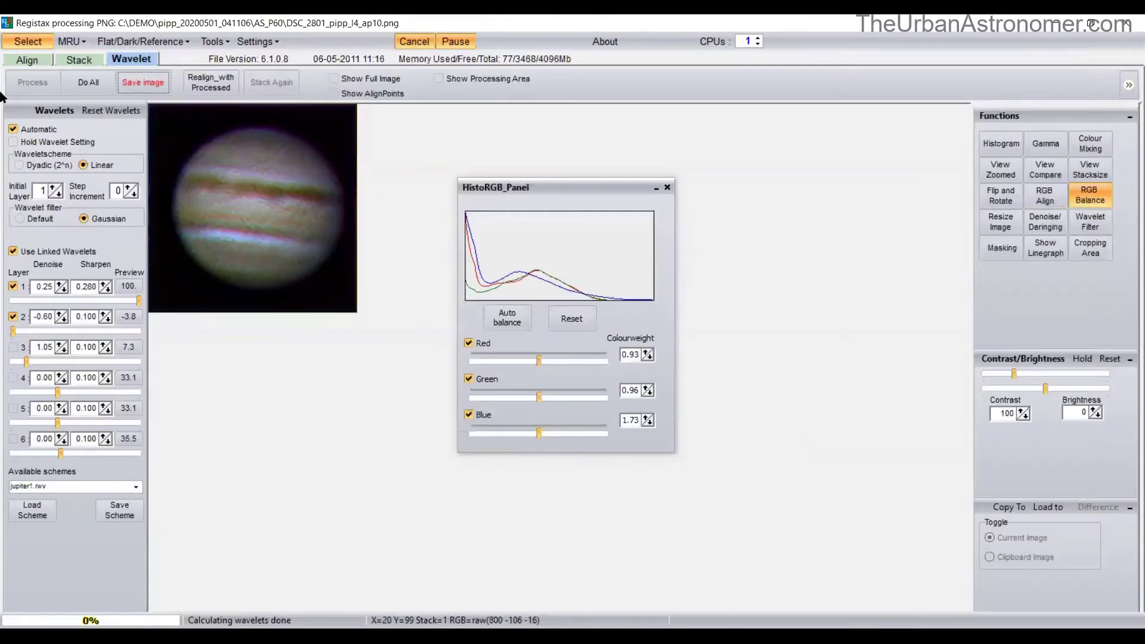
{"action": "left_click", "coordinate": [49, 47]}
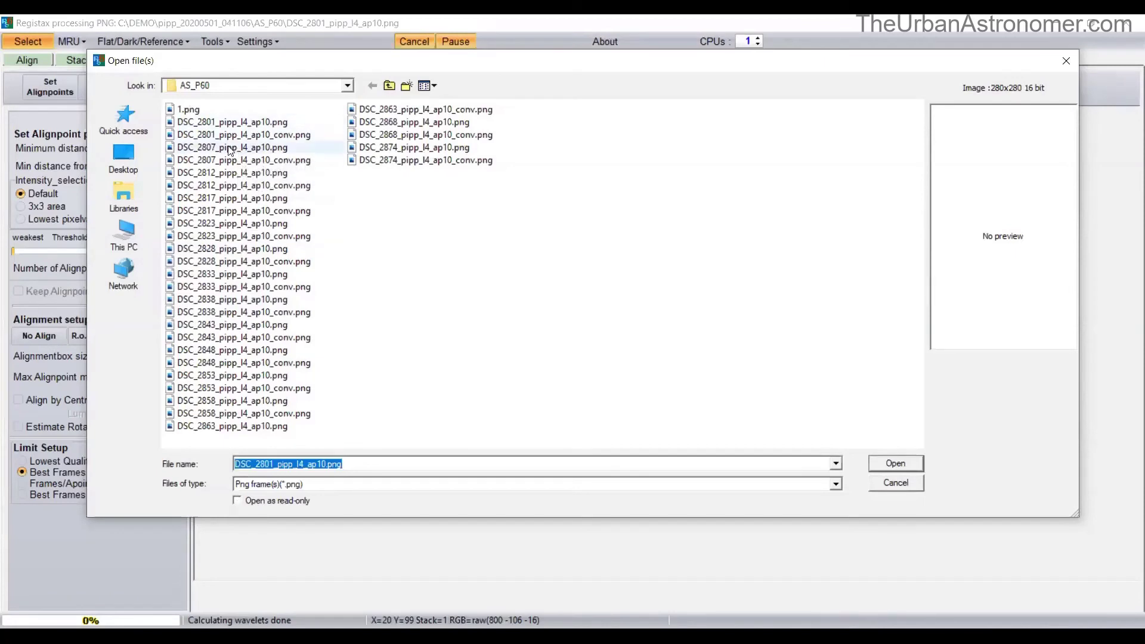
Open DSC_2807, apply the jupiter1.rwv wavelet scheme and auto-balance its colours.
{"action": "left_click", "coordinate": [264, 148]}
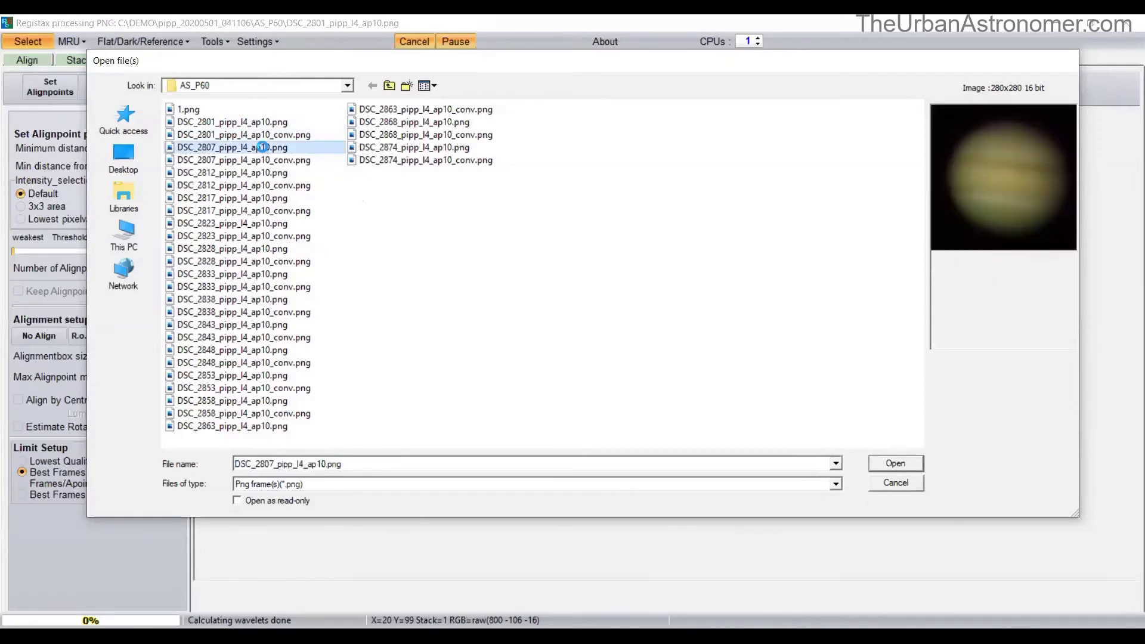
{"action": "double_click", "coordinate": [264, 148]}
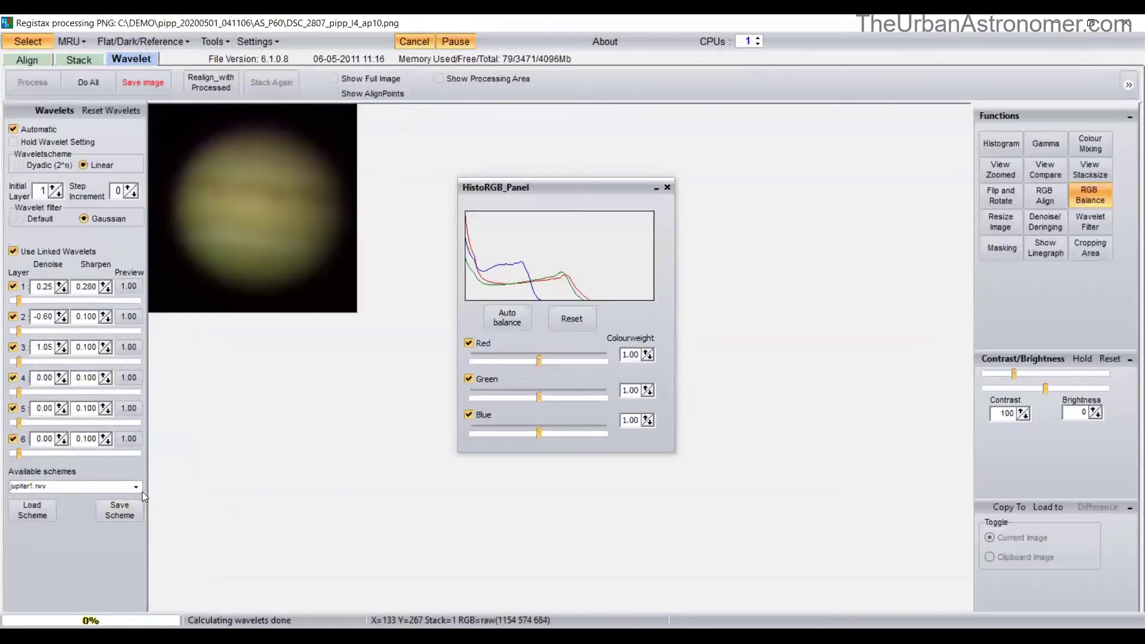
{"action": "left_click", "coordinate": [136, 487]}
{"action": "left_click", "coordinate": [96, 501]}
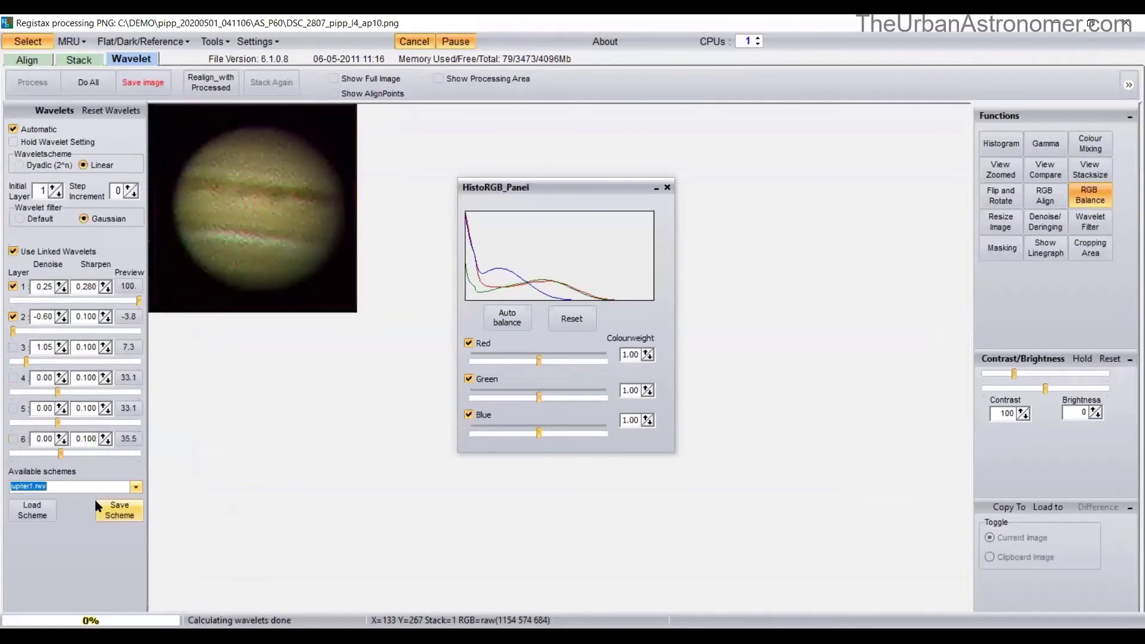
{"action": "left_click", "coordinate": [511, 323]}
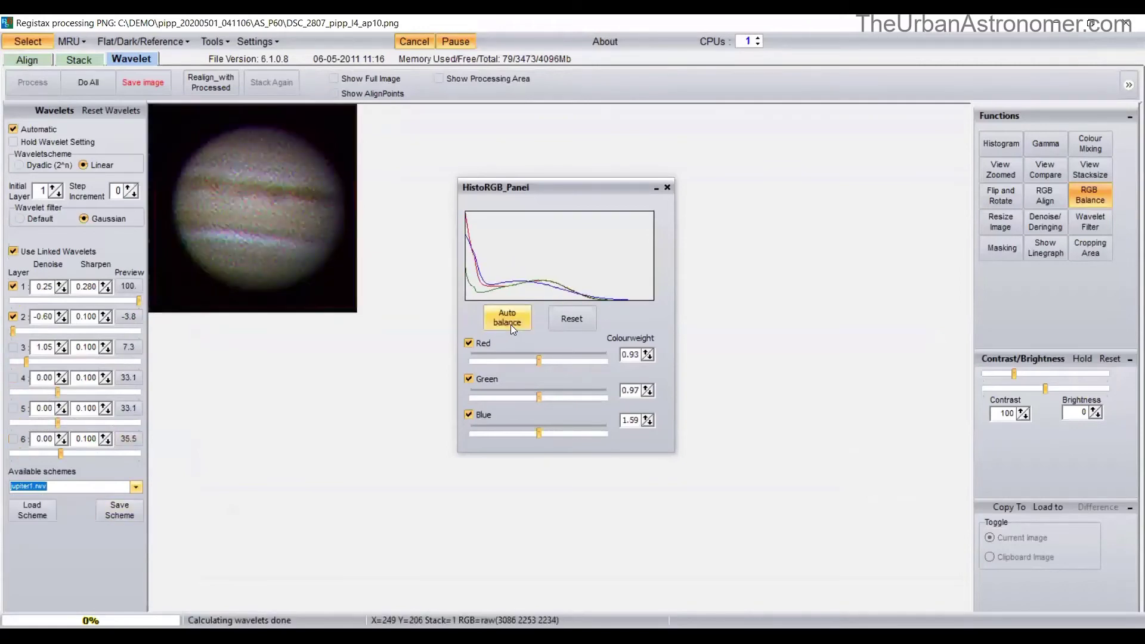
Save the DSC_2807 result as 2.png and move on to loading the next frame.
{"action": "left_click", "coordinate": [149, 82]}
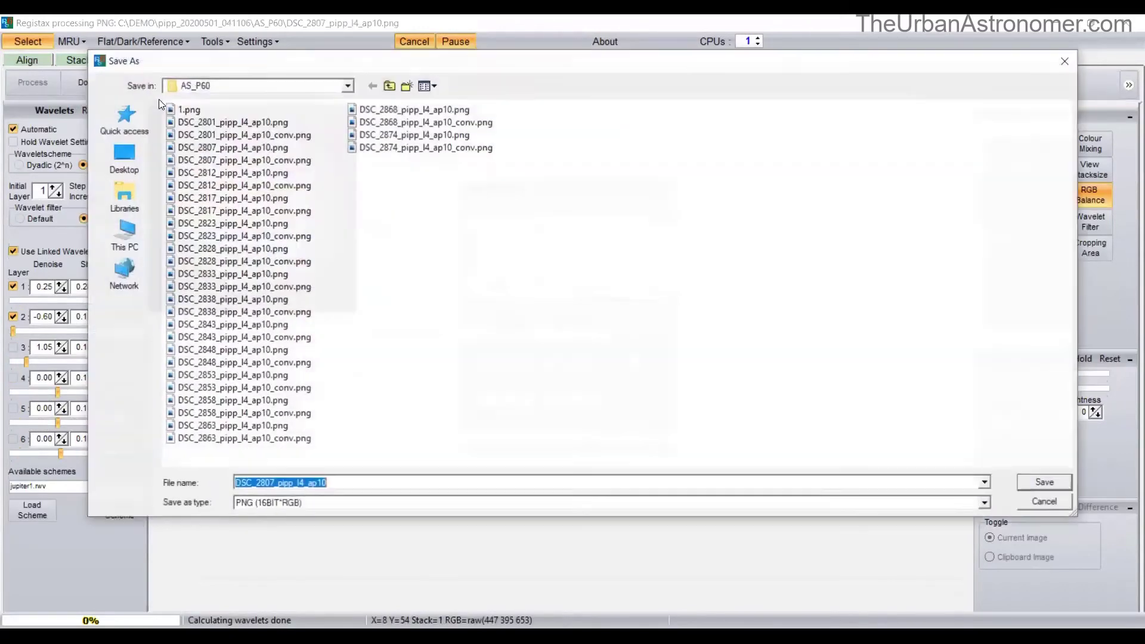
{"action": "type", "text": "2"}
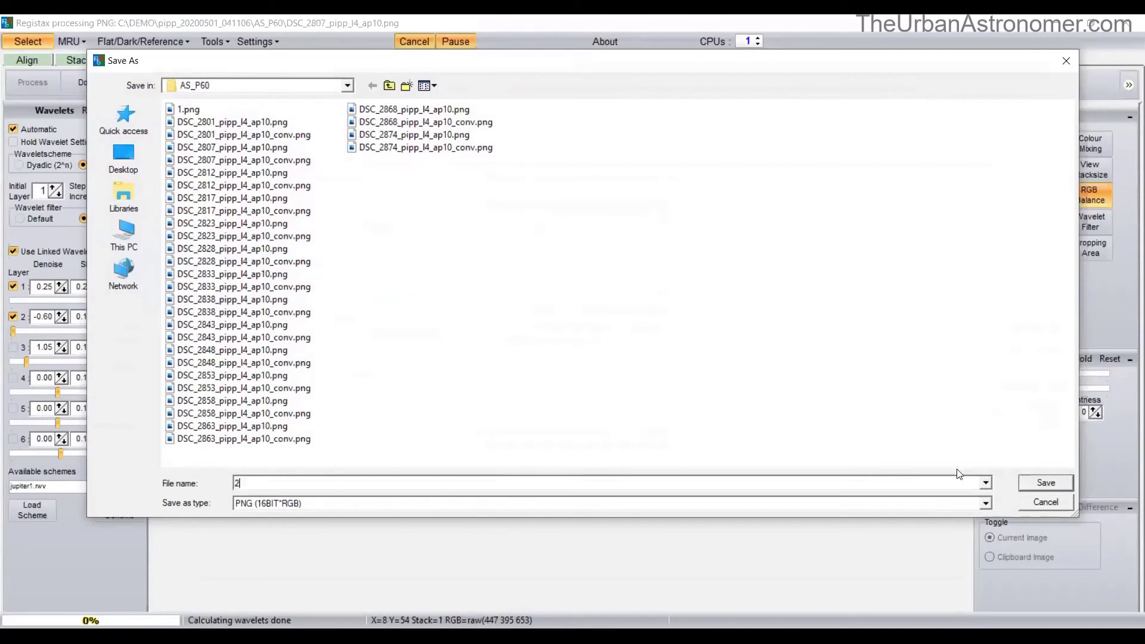
{"action": "left_click", "coordinate": [1050, 482]}
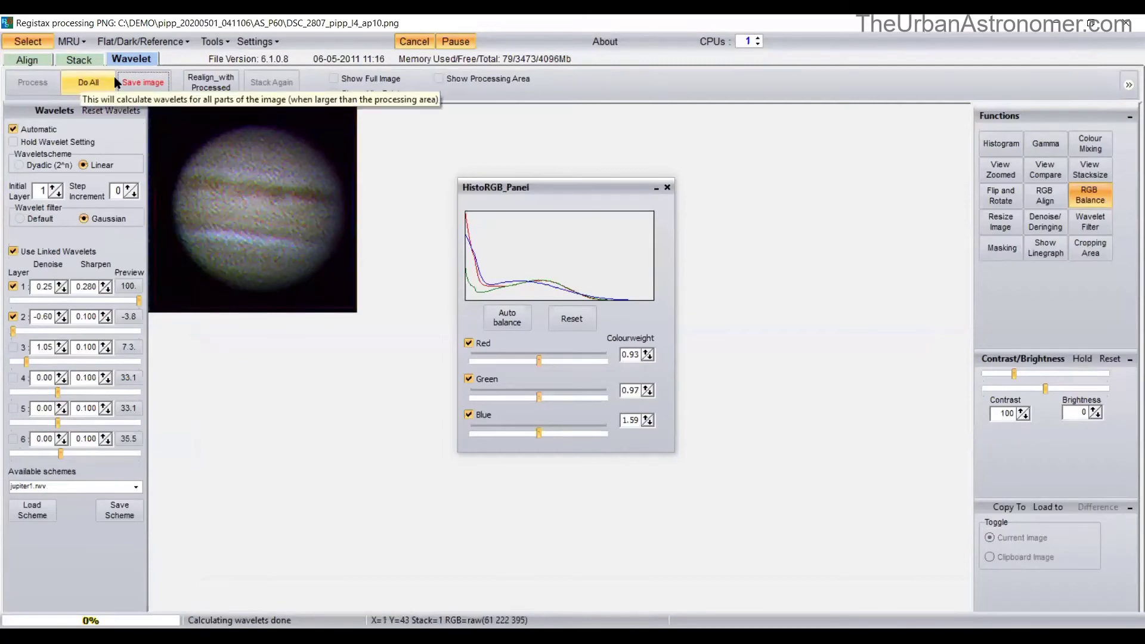
{"action": "left_click", "coordinate": [136, 486]}
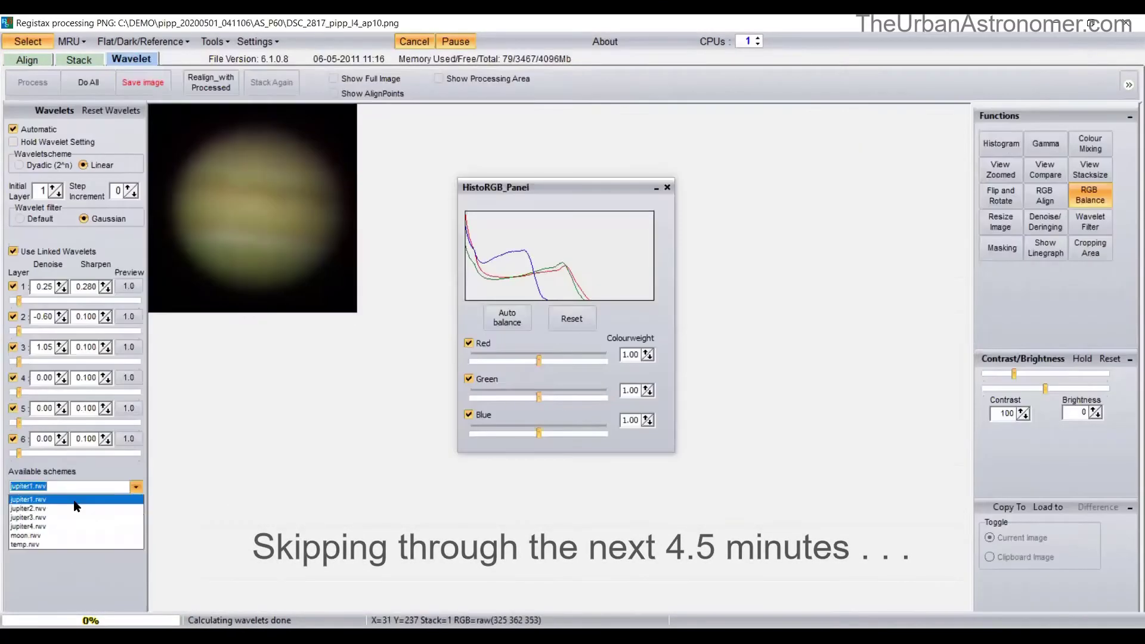
{"action": "left_click", "coordinate": [28, 41]}
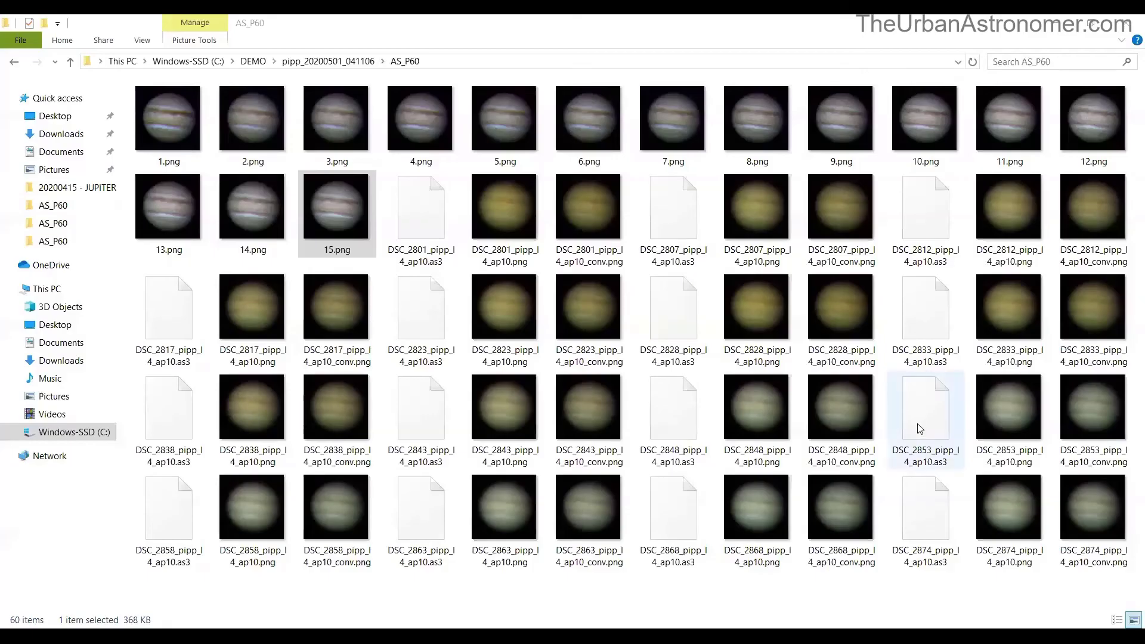
Select 1.png in the AS_P60 folder to check the processed output.
{"action": "left_click", "coordinate": [159, 90]}
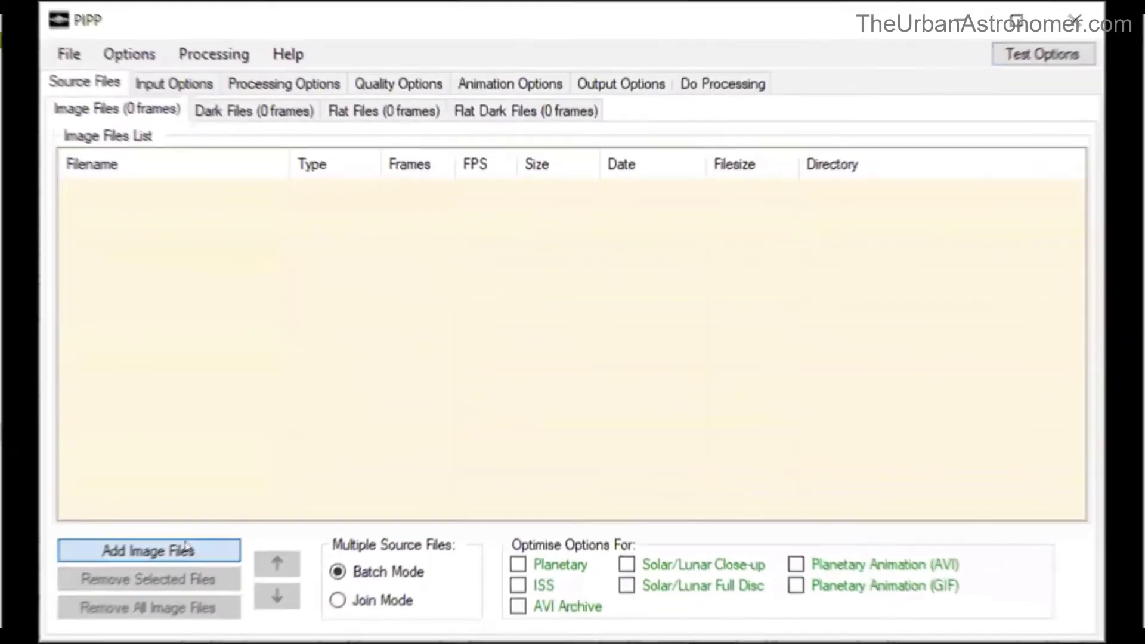
Add 1.png through 15.png as PIPP source images in join mode and close the preview.
{"action": "left_click", "coordinate": [185, 550]}
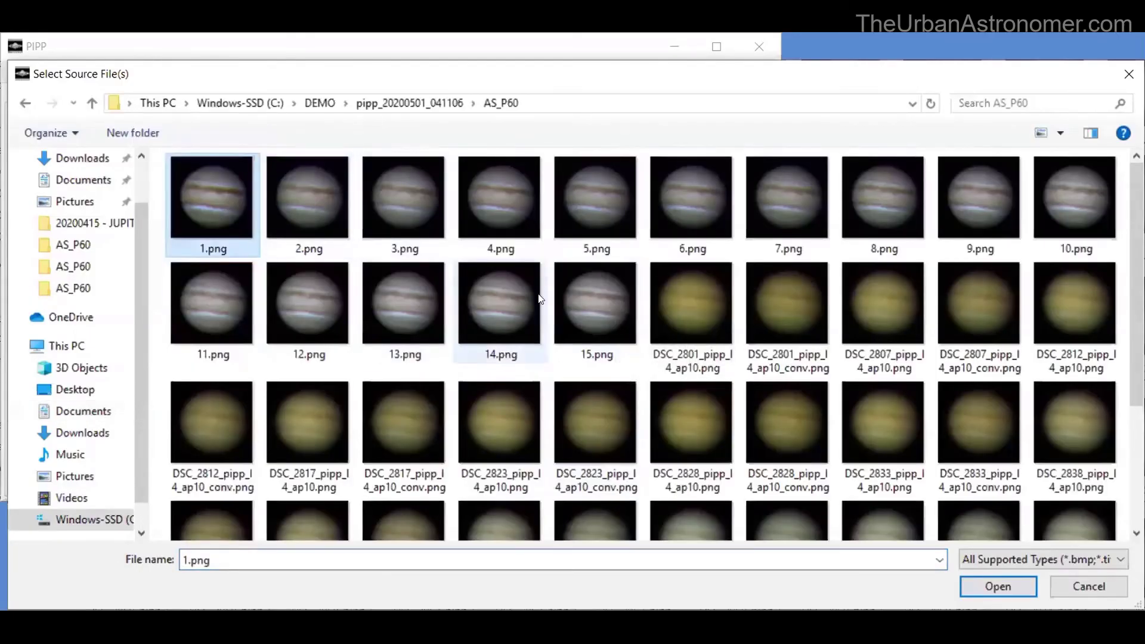
{"action": "left_click", "coordinate": [607, 328], "text": "shift"}
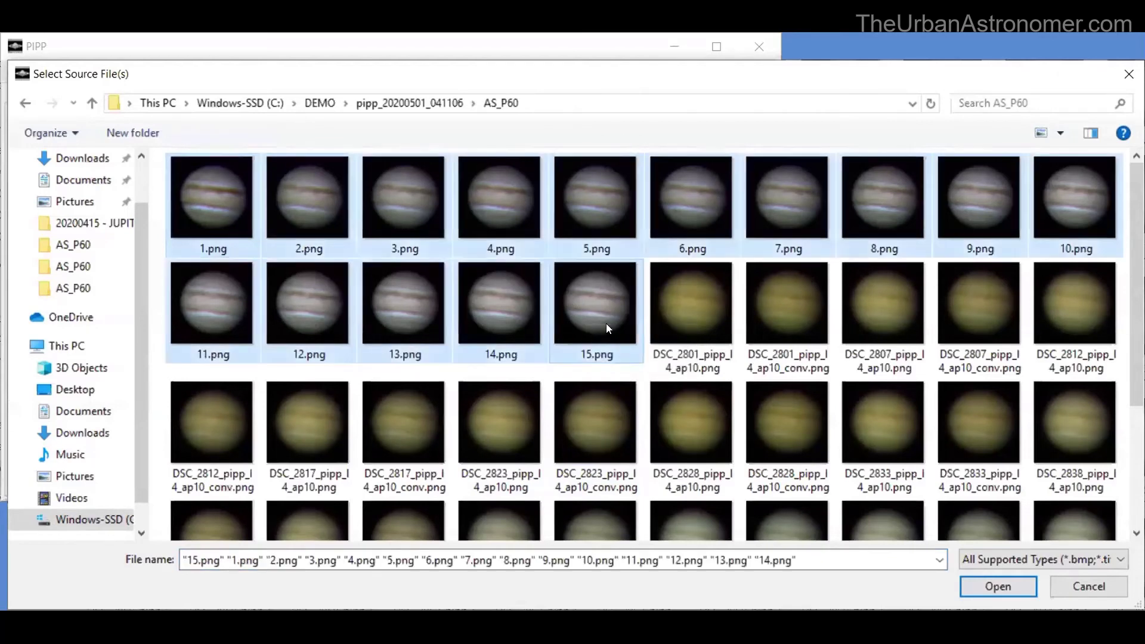
{"action": "left_click", "coordinate": [1001, 588]}
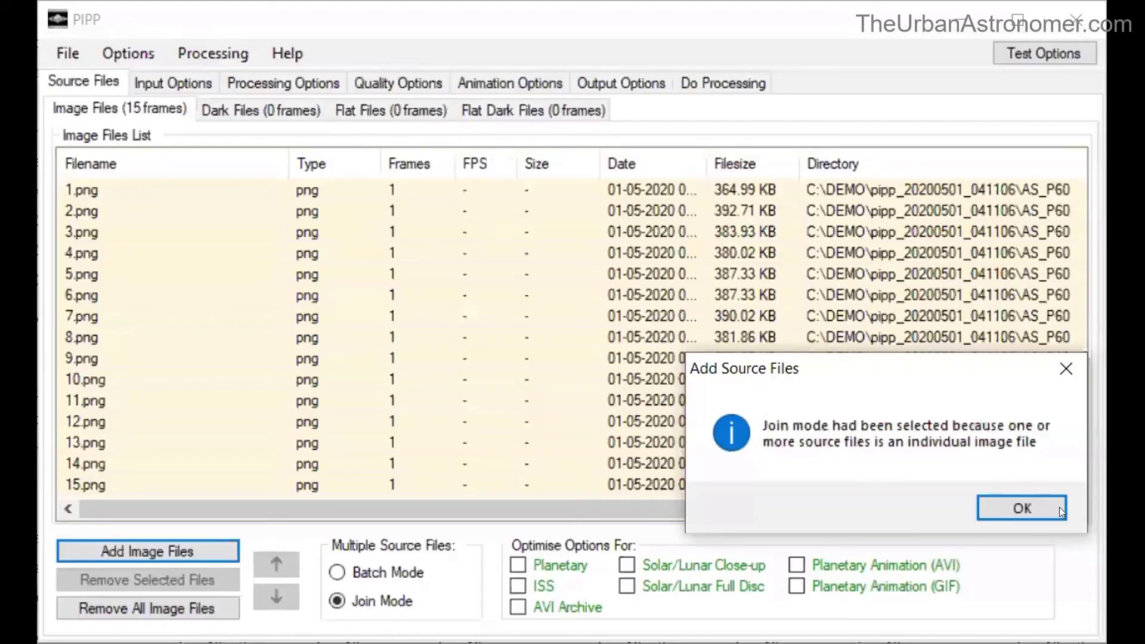
{"action": "left_click", "coordinate": [1022, 509]}
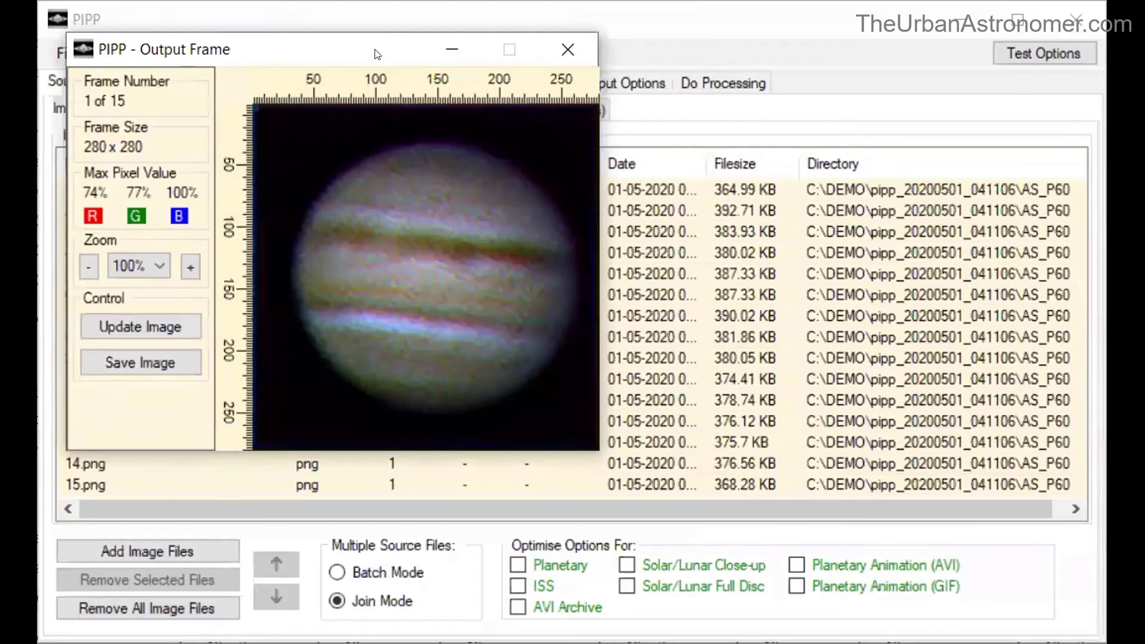
{"action": "left_click", "coordinate": [153, 211]}
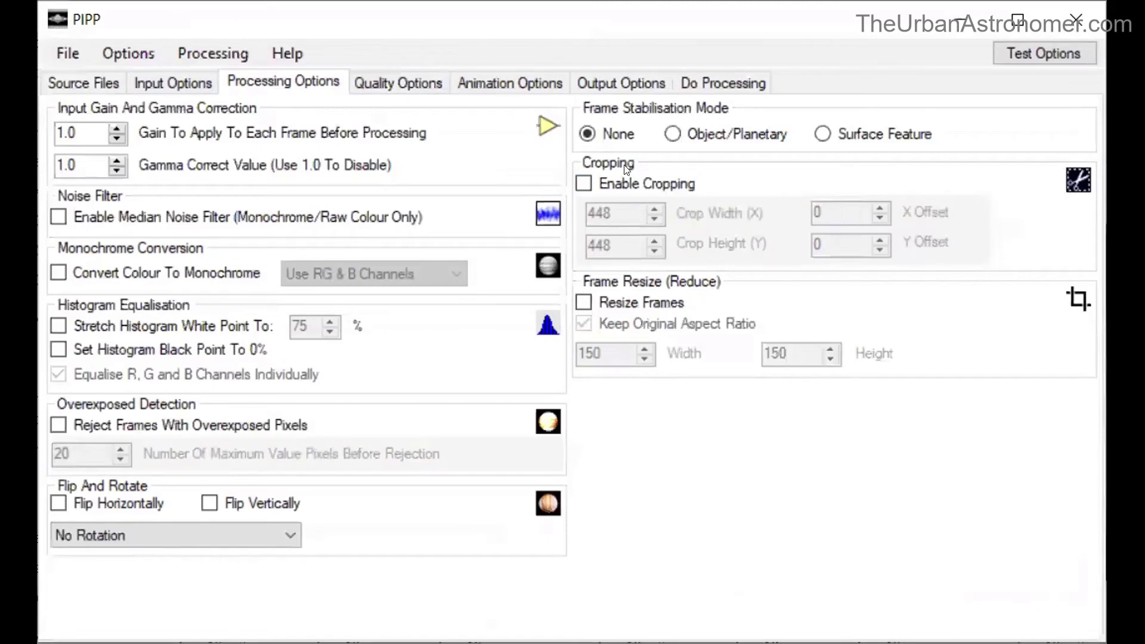
Enable cropping at 500 × 500 and preview a test frame.
{"action": "left_click", "coordinate": [624, 182]}
{"action": "key", "text": "Tab"}
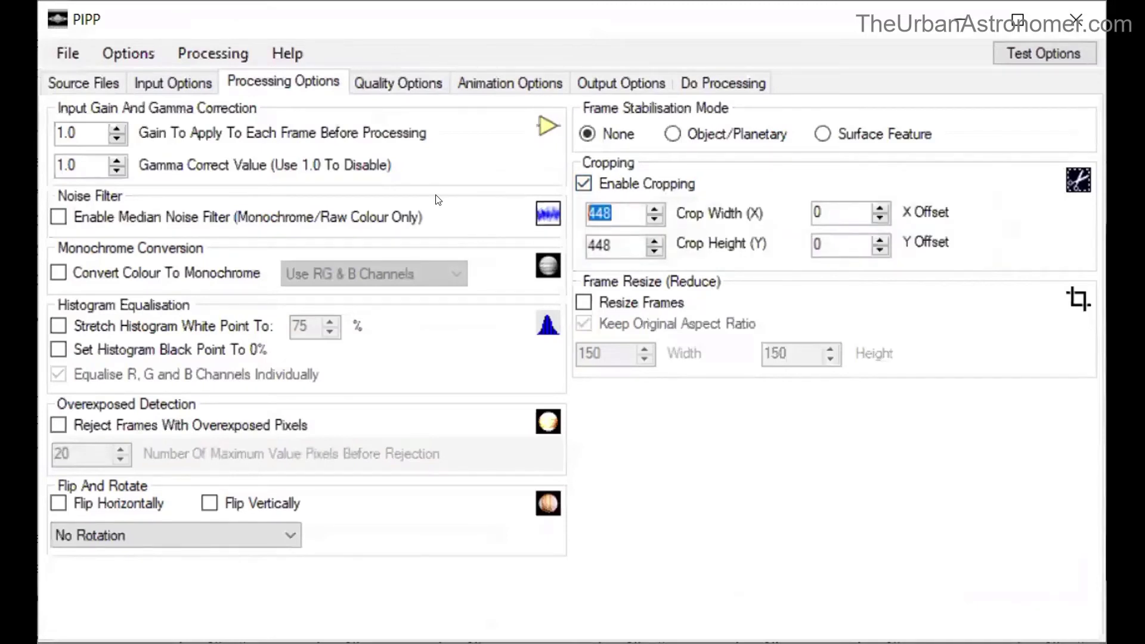
{"action": "type", "text": "500"}
{"action": "key", "text": "Tab"}
{"action": "left_click", "coordinate": [614, 253]}
{"action": "double_click", "coordinate": [613, 238]}
{"action": "type", "text": "500"}
{"action": "left_click", "coordinate": [1039, 50]}
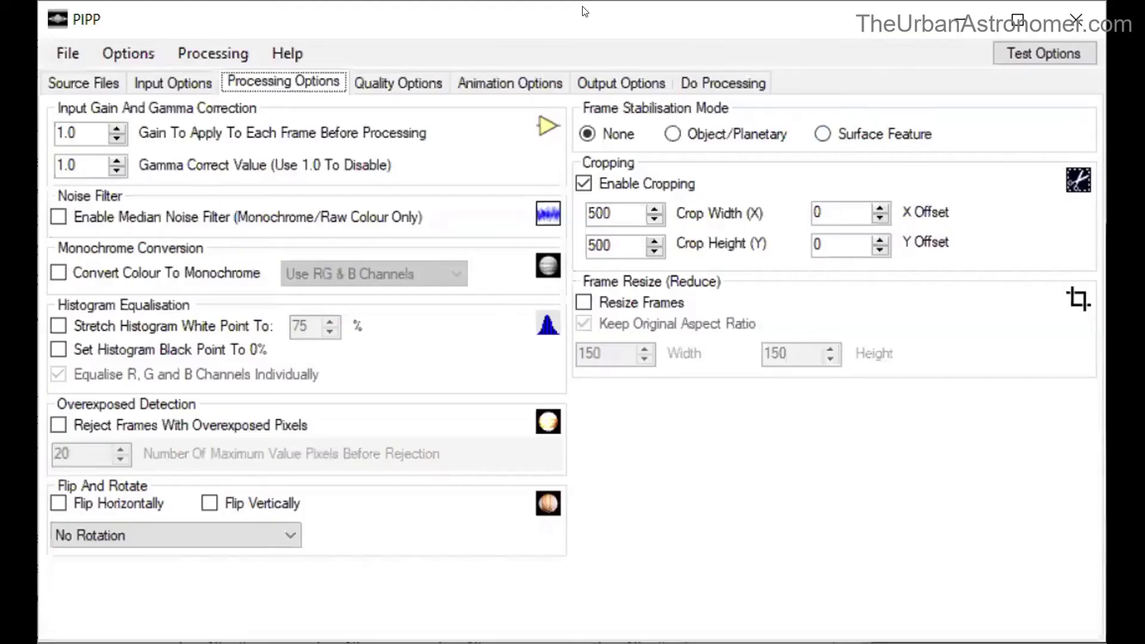
Reduce the crop to 250 × 250 and preview the test frame again.
{"action": "double_click", "coordinate": [621, 216]}
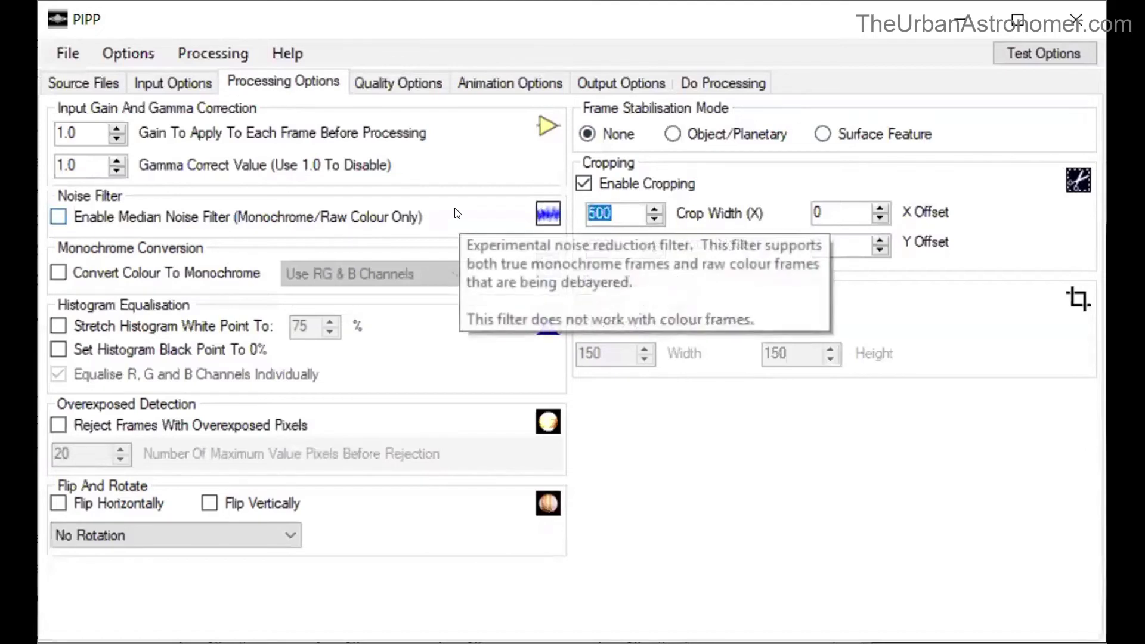
{"action": "type", "text": "250"}
{"action": "key", "text": "Tab"}
{"action": "type", "text": "250"}
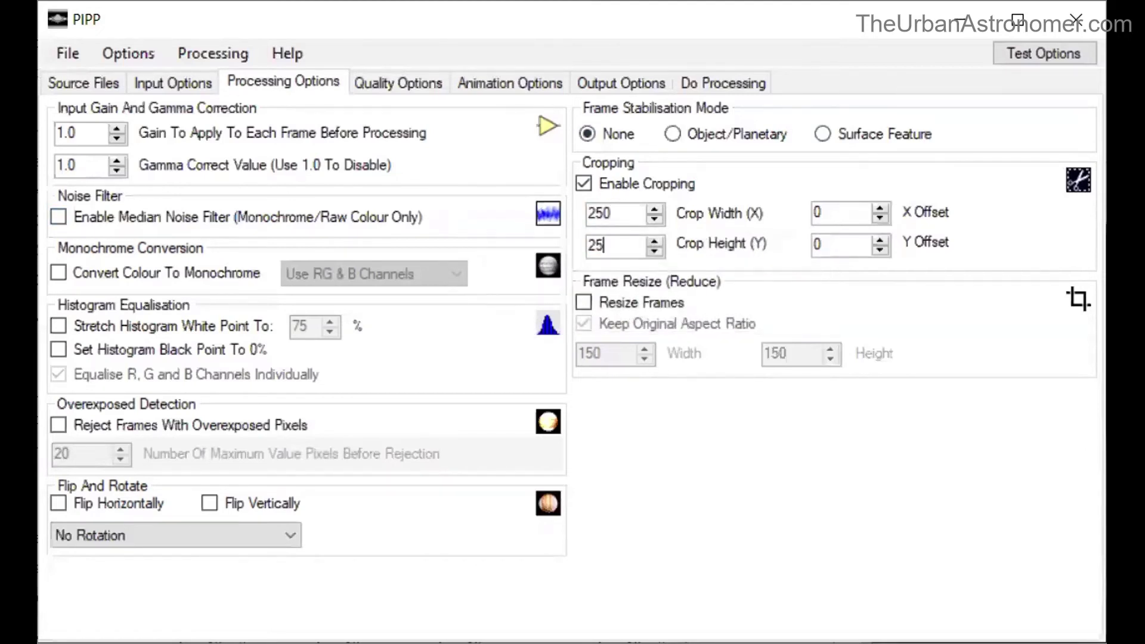
{"action": "left_click", "coordinate": [1041, 52]}
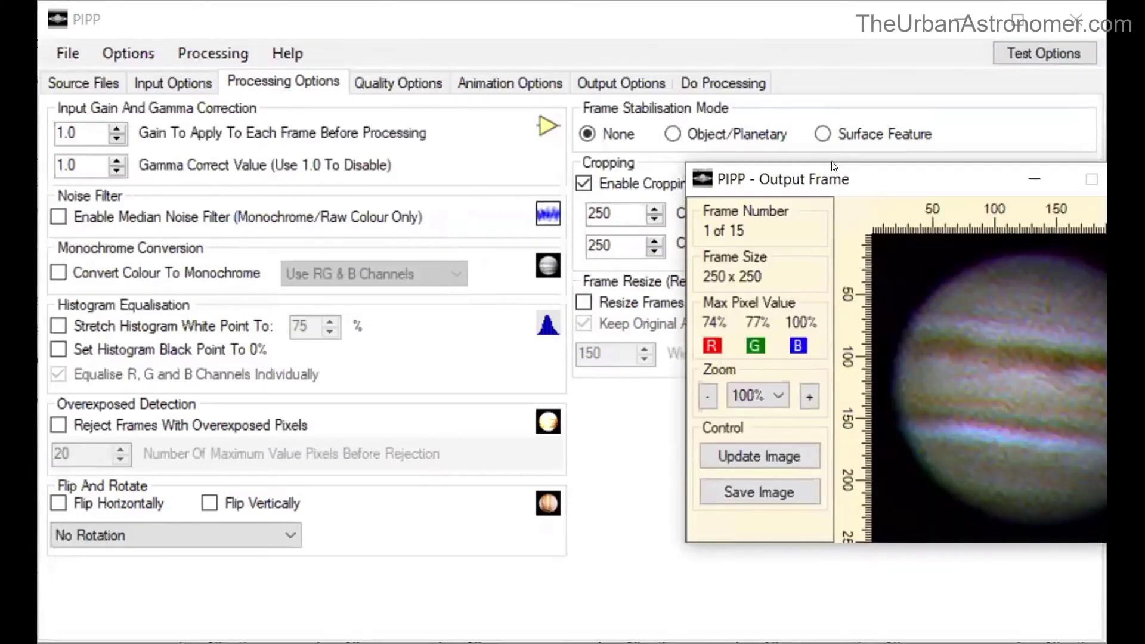
Switch to object/planetary stabilisation with object detection and test the result.
{"action": "left_click", "coordinate": [765, 131]}
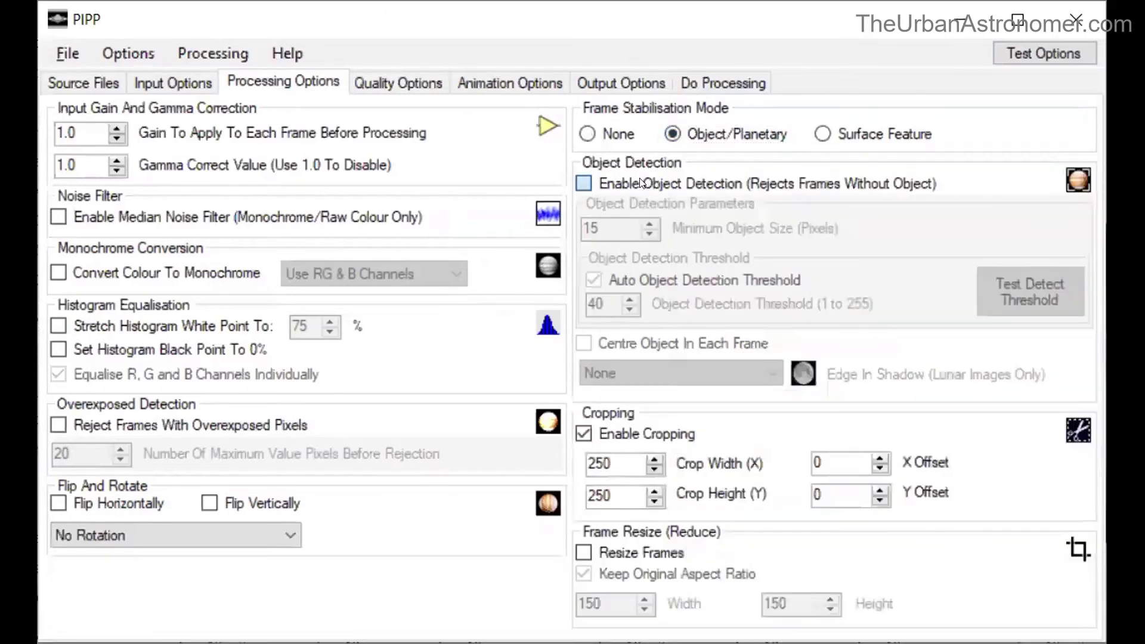
{"action": "left_click", "coordinate": [641, 182]}
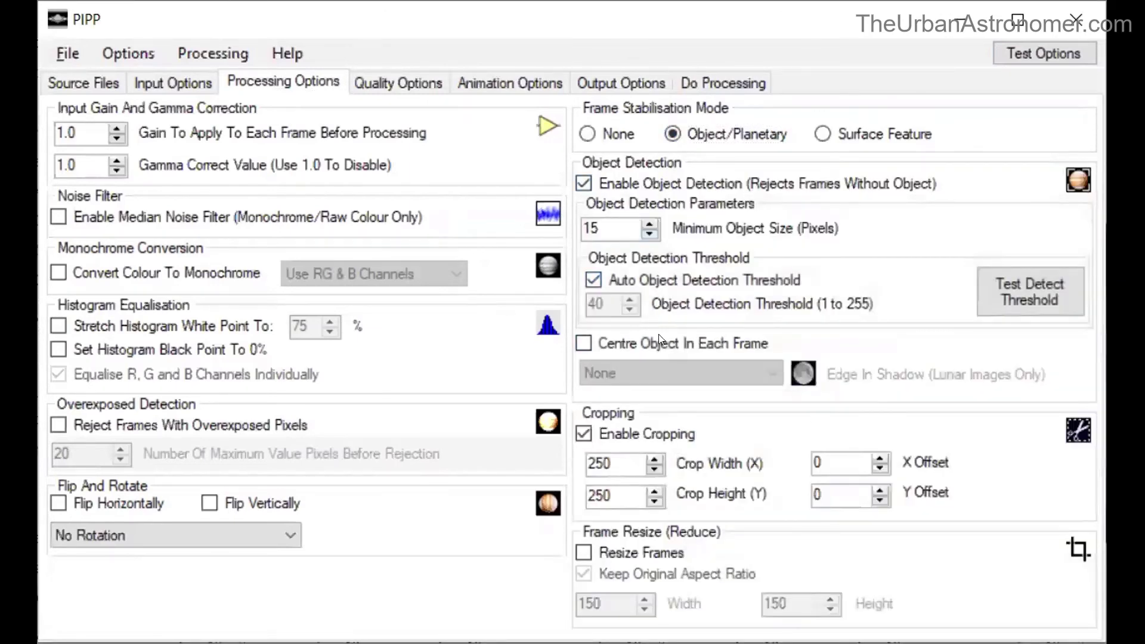
{"action": "left_click", "coordinate": [1037, 52]}
Set PNG output, process all 15 frames, and open the '1' output subfolder.
{"action": "left_click", "coordinate": [597, 81]}
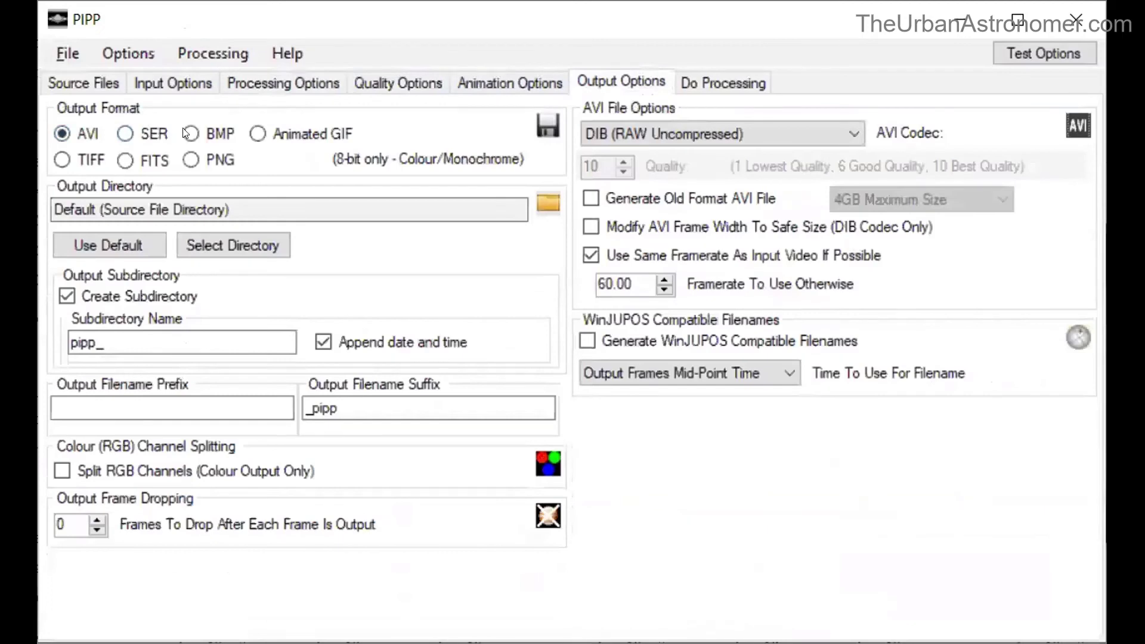
{"action": "left_click", "coordinate": [191, 160]}
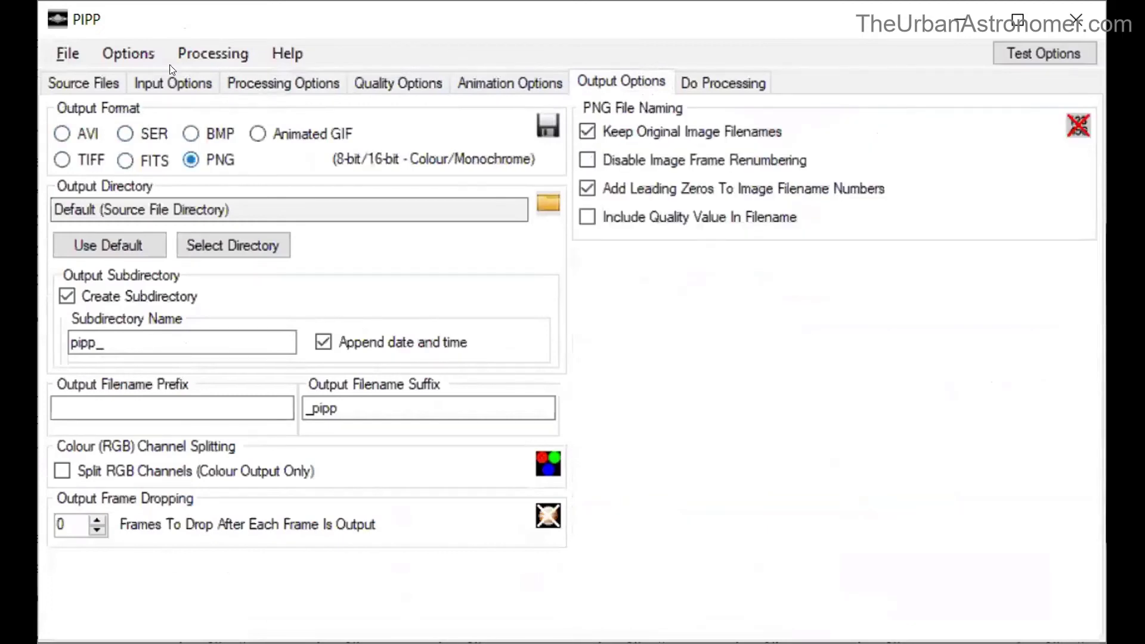
{"action": "left_click", "coordinate": [720, 80]}
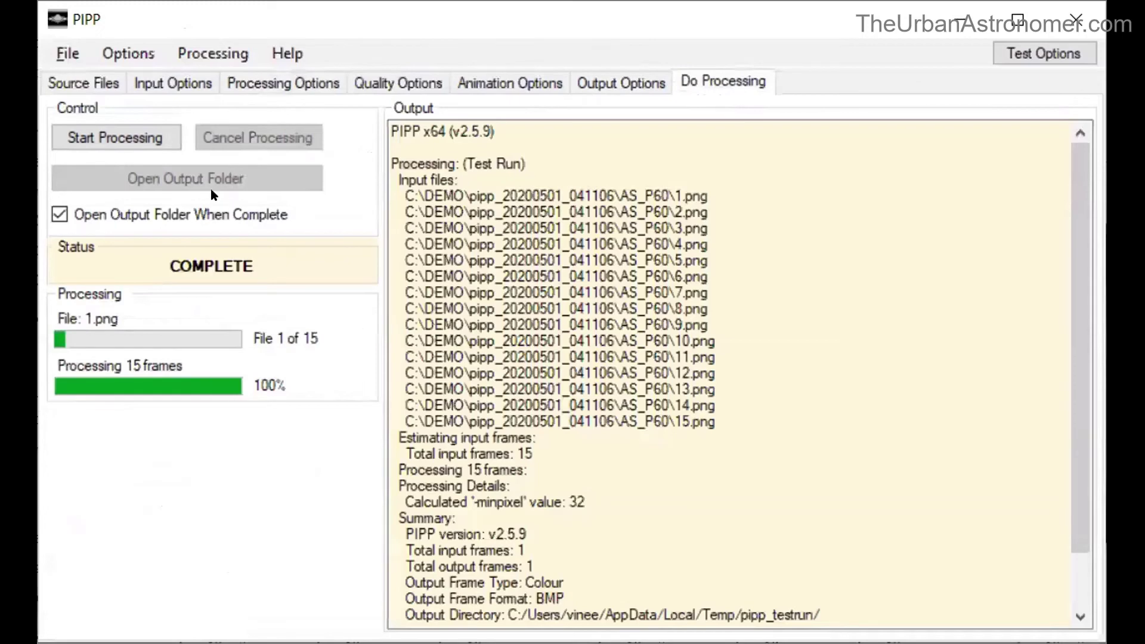
{"action": "left_click", "coordinate": [117, 130]}
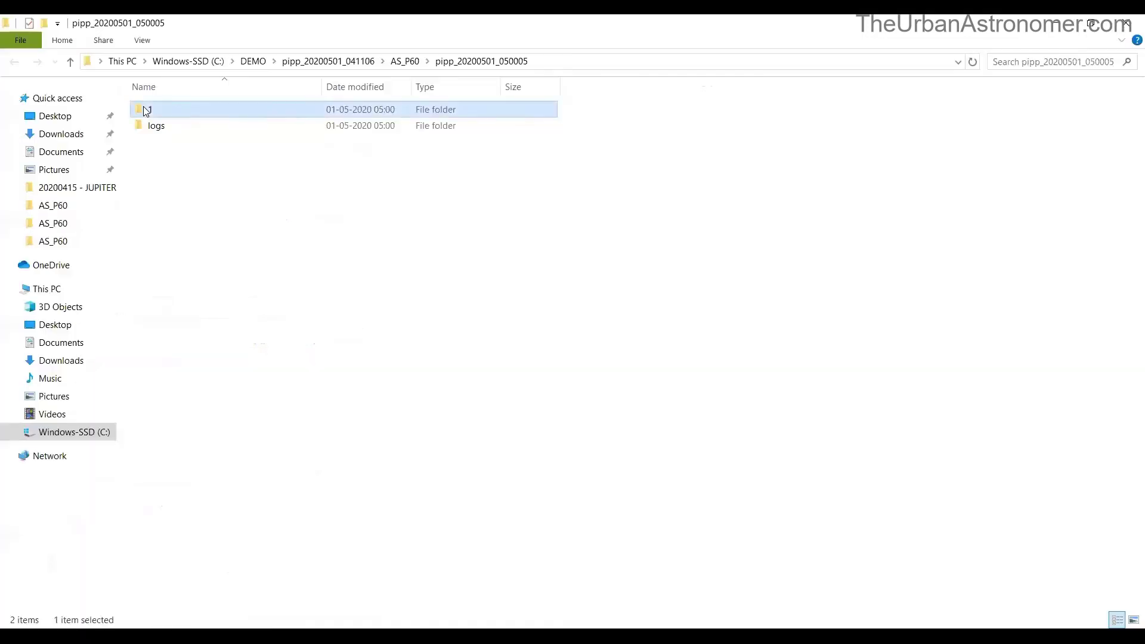
{"action": "double_click", "coordinate": [151, 110]}
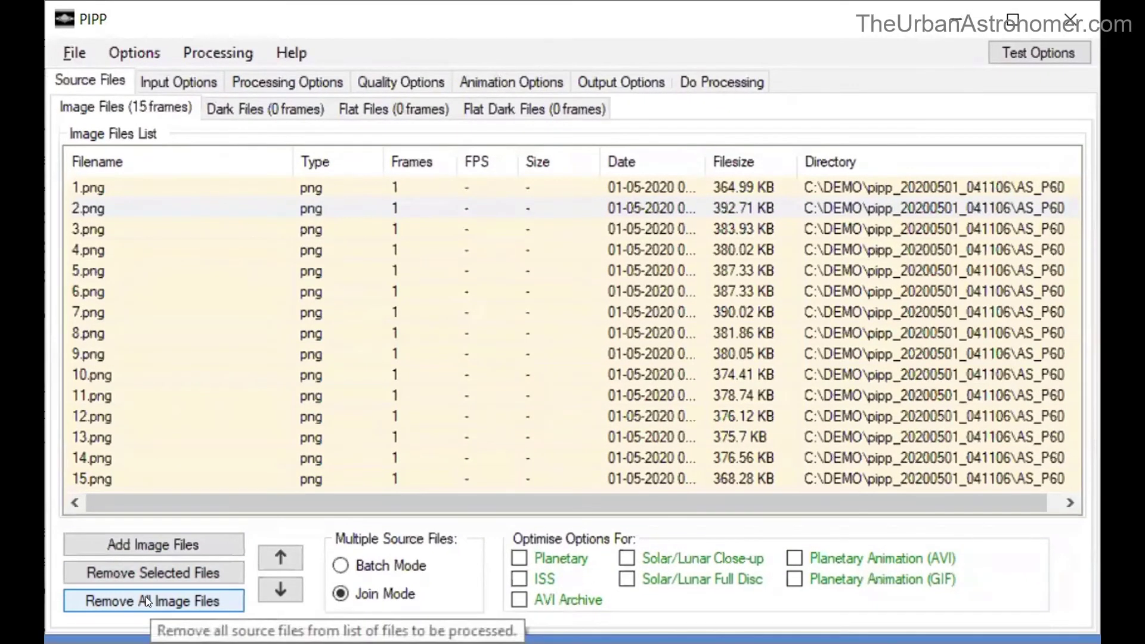
Replace the source list with the 15 cropped PNGs from pipp_20200501_050005\1.
{"action": "left_click", "coordinate": [146, 600]}
{"action": "left_click", "coordinate": [152, 557]}
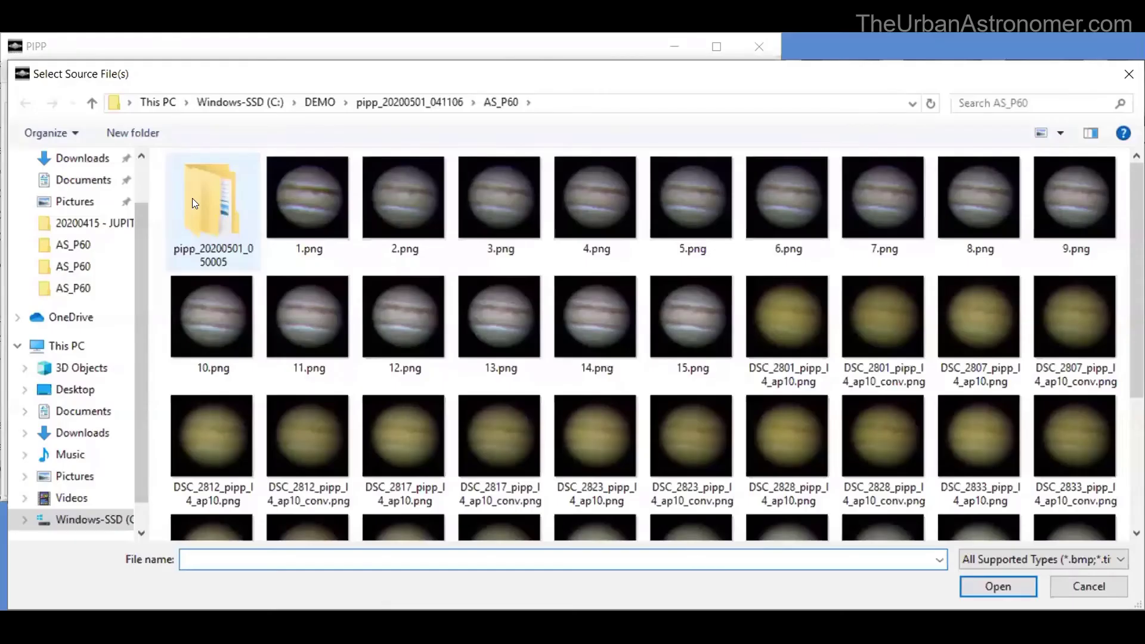
{"action": "double_click", "coordinate": [192, 198]}
{"action": "double_click", "coordinate": [192, 186]}
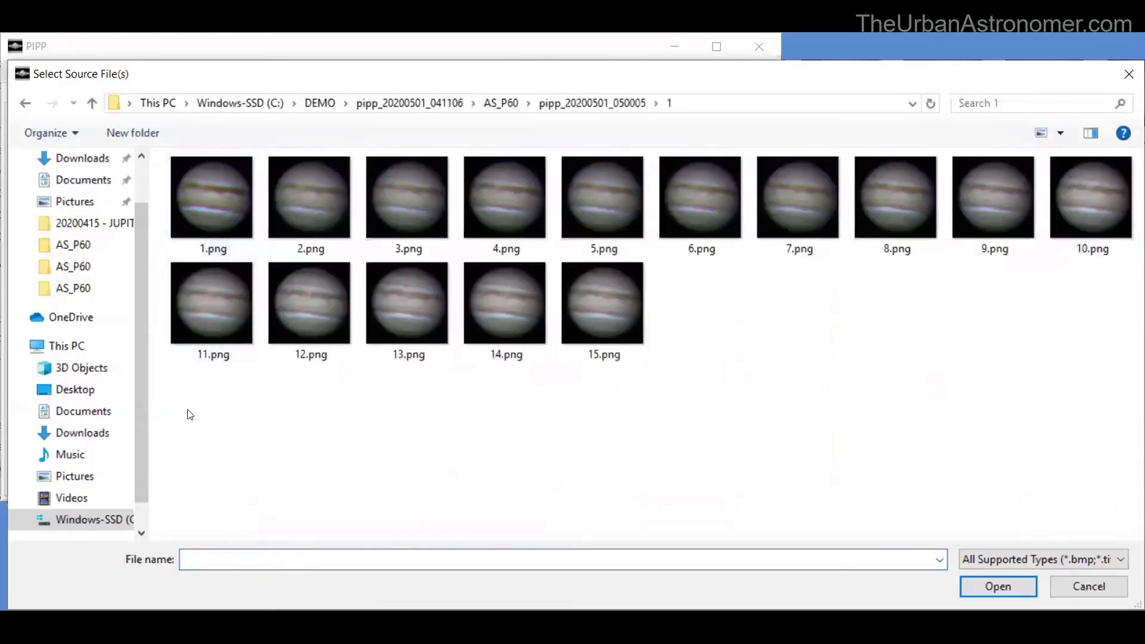
{"action": "left_click_drag", "start_coordinate": [186, 411], "coordinate": [1140, 150]}
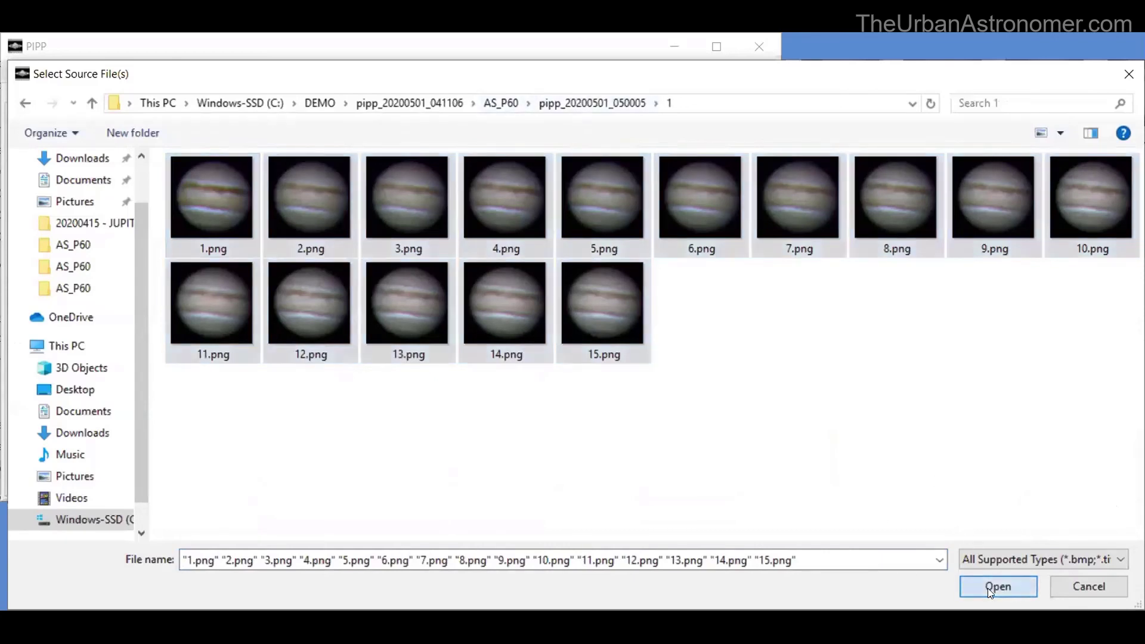
{"action": "left_click", "coordinate": [988, 588]}
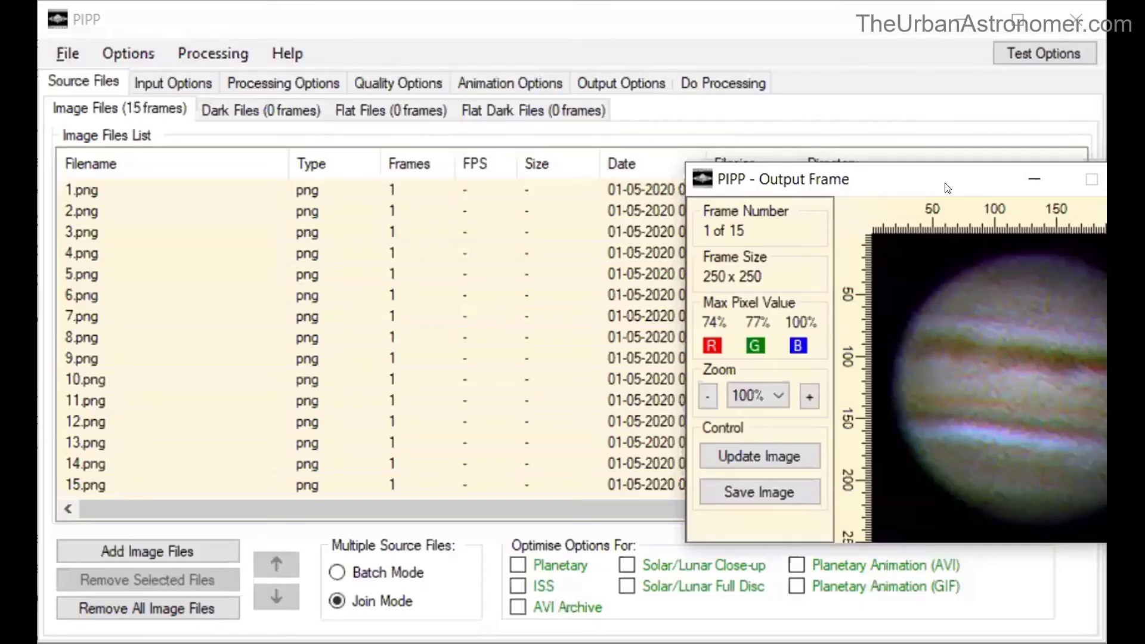
{"action": "left_click_drag", "start_coordinate": [948, 188], "coordinate": [1063, 284]}
{"action": "left_click", "coordinate": [277, 83]}
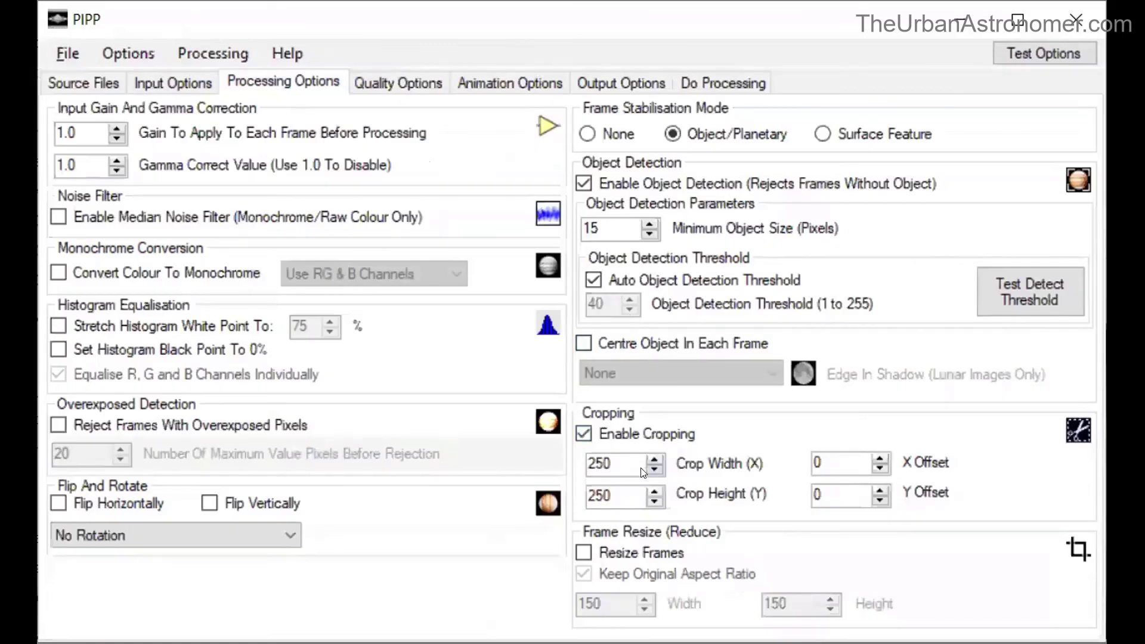
Change crop width and height from 250 to 500 and test the crop on a frame.
{"action": "left_click_drag", "start_coordinate": [610, 463], "coordinate": [568, 468]}
{"action": "type", "text": "500"}
{"action": "double_click", "coordinate": [609, 495]}
{"action": "type", "text": "500"}
{"action": "left_click", "coordinate": [1044, 53]}
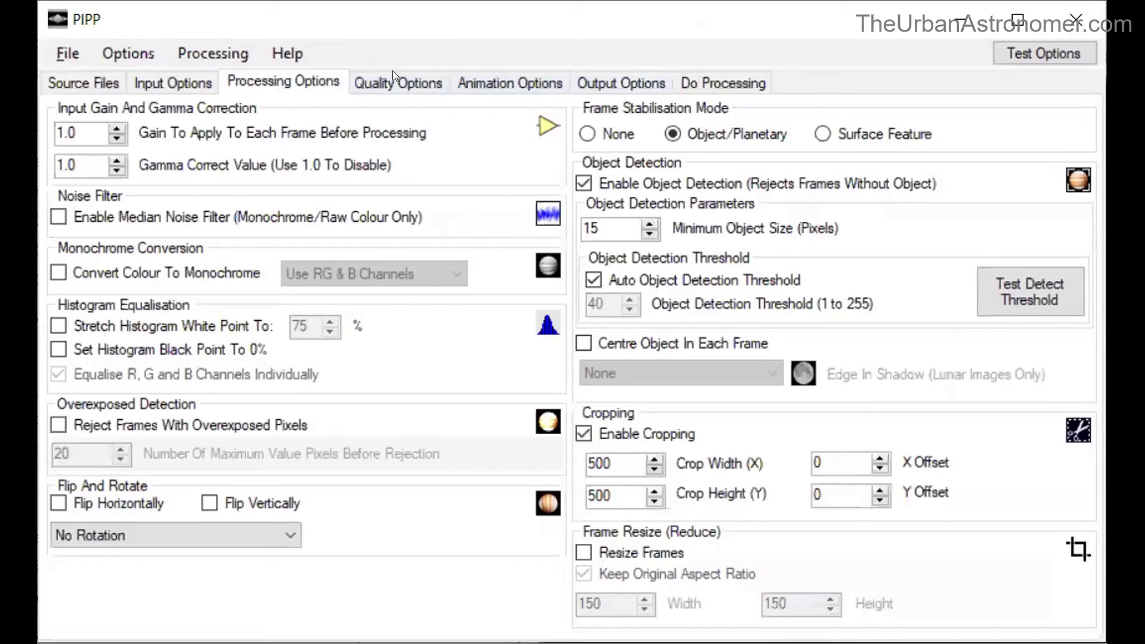
Choose AVI as the output format after comparing it with the animated GIF options.
{"action": "left_click", "coordinate": [613, 84]}
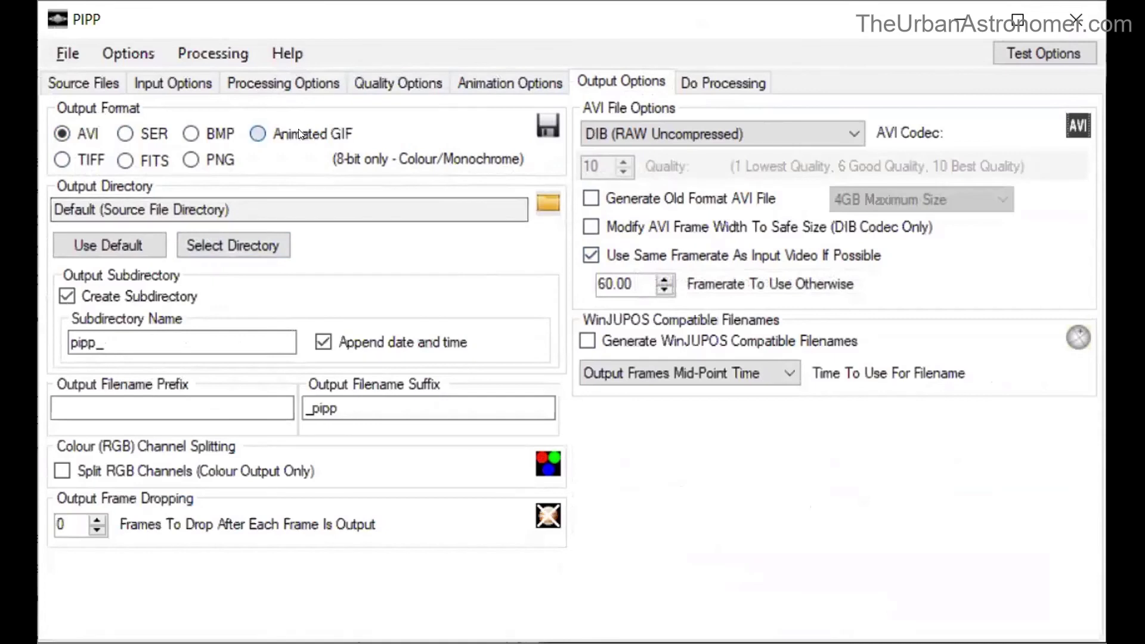
{"action": "left_click", "coordinate": [258, 133]}
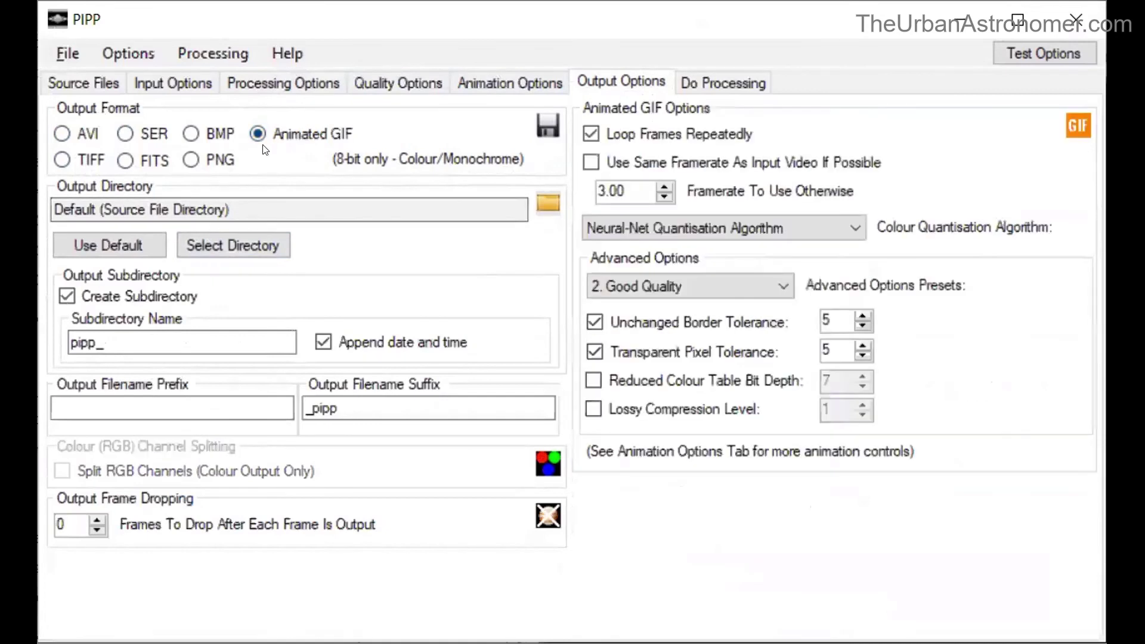
{"action": "left_click", "coordinate": [61, 133]}
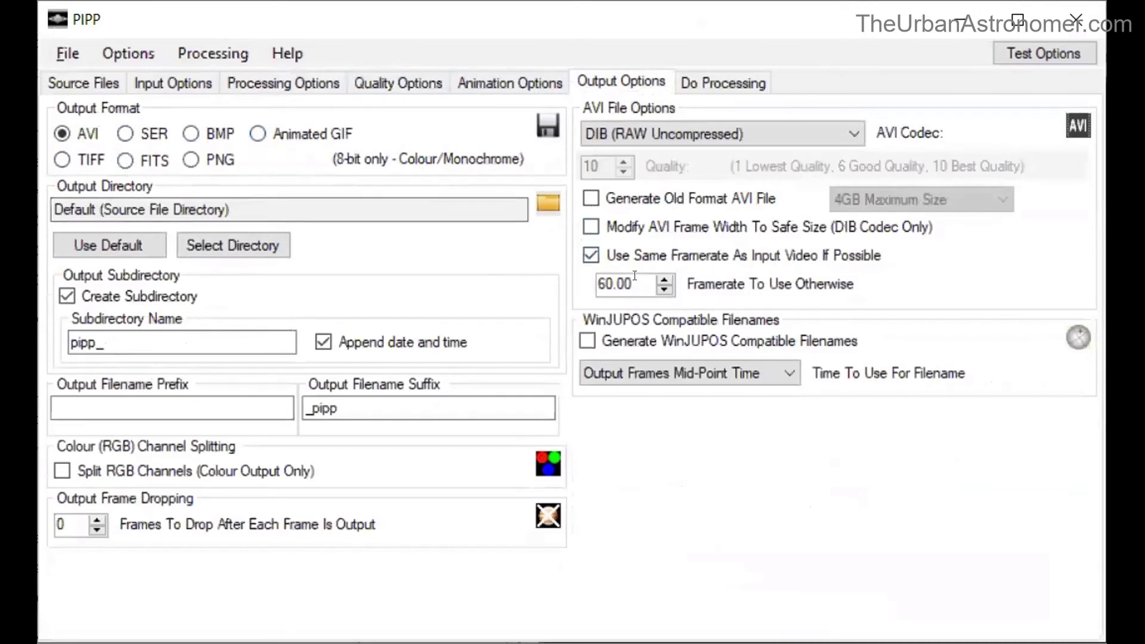
{"action": "left_click", "coordinate": [327, 136]}
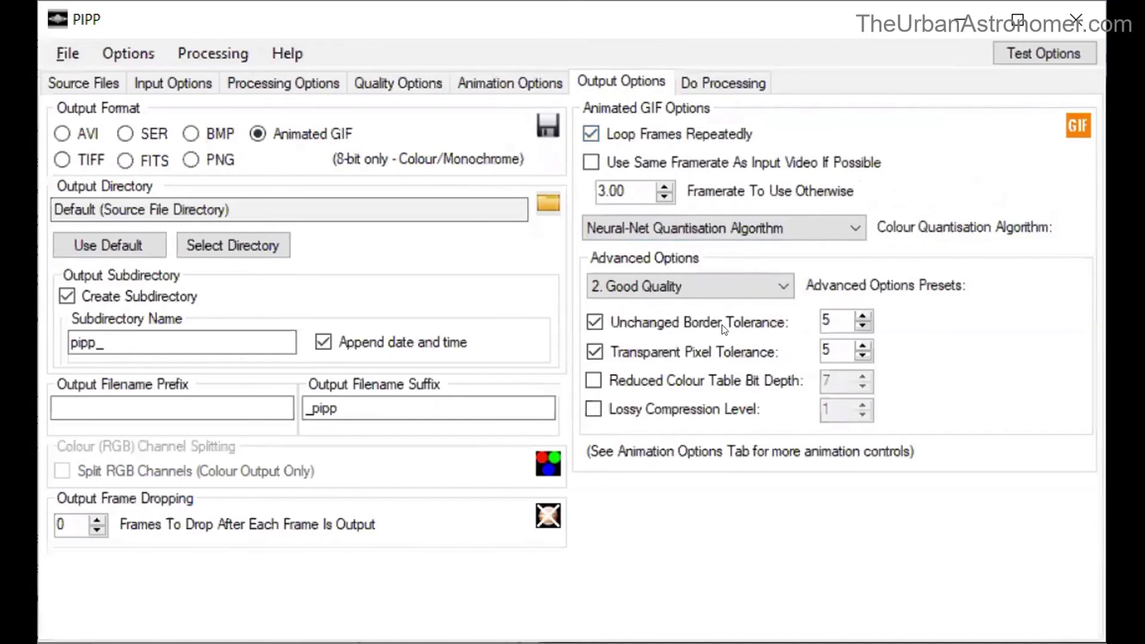
{"action": "left_click", "coordinate": [76, 136]}
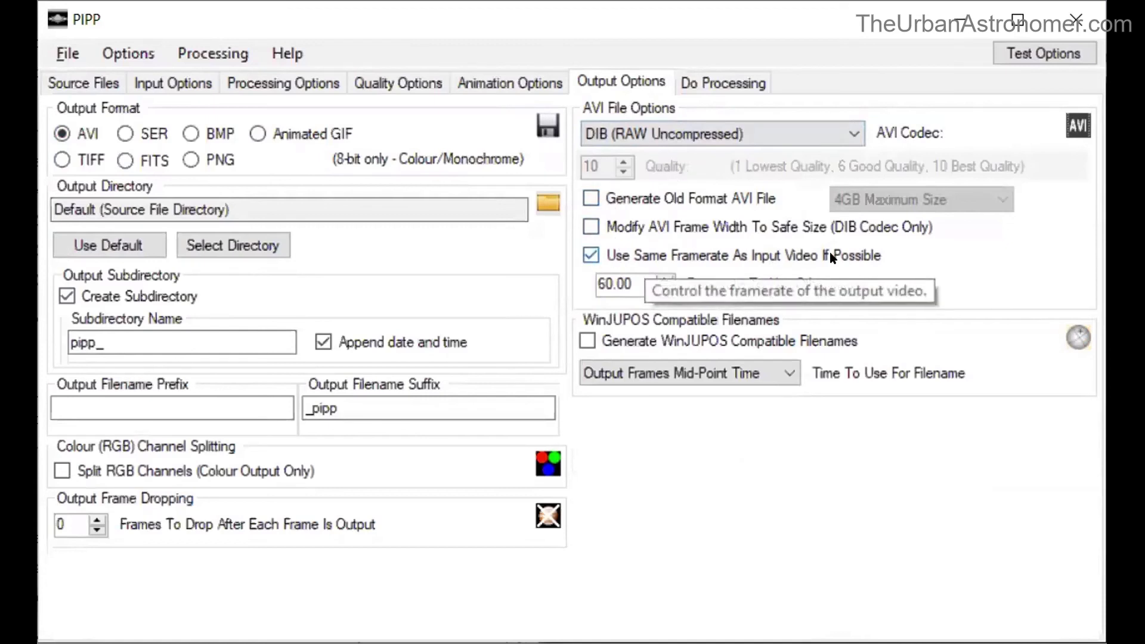
Use a fixed output framerate of 10 fps instead of the input video's rate.
{"action": "left_click", "coordinate": [615, 250]}
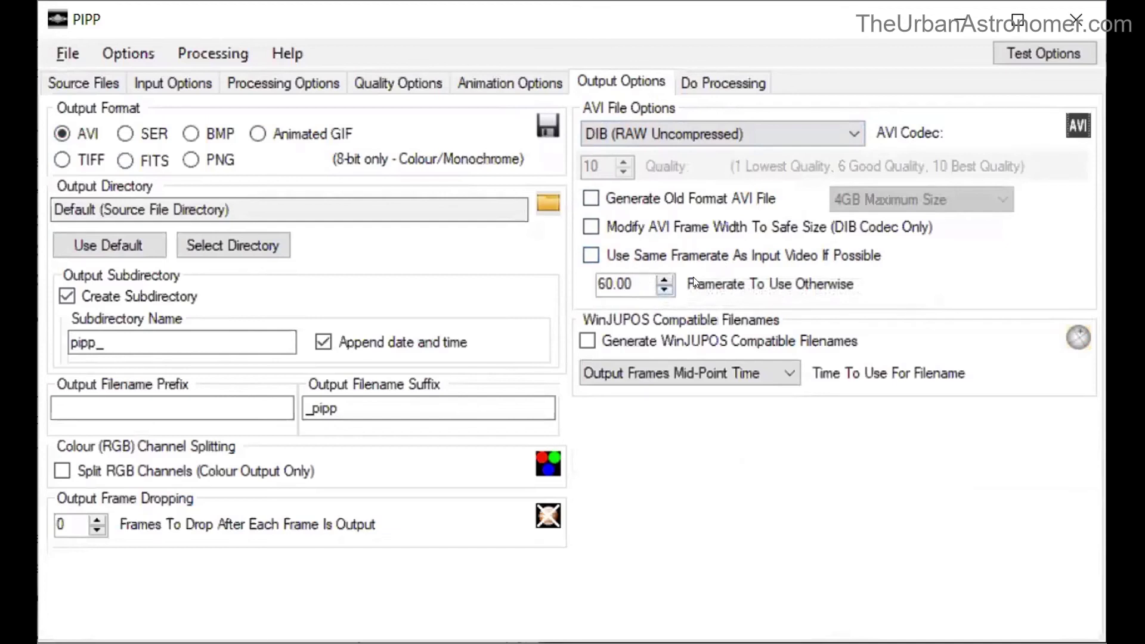
{"action": "double_click", "coordinate": [631, 283]}
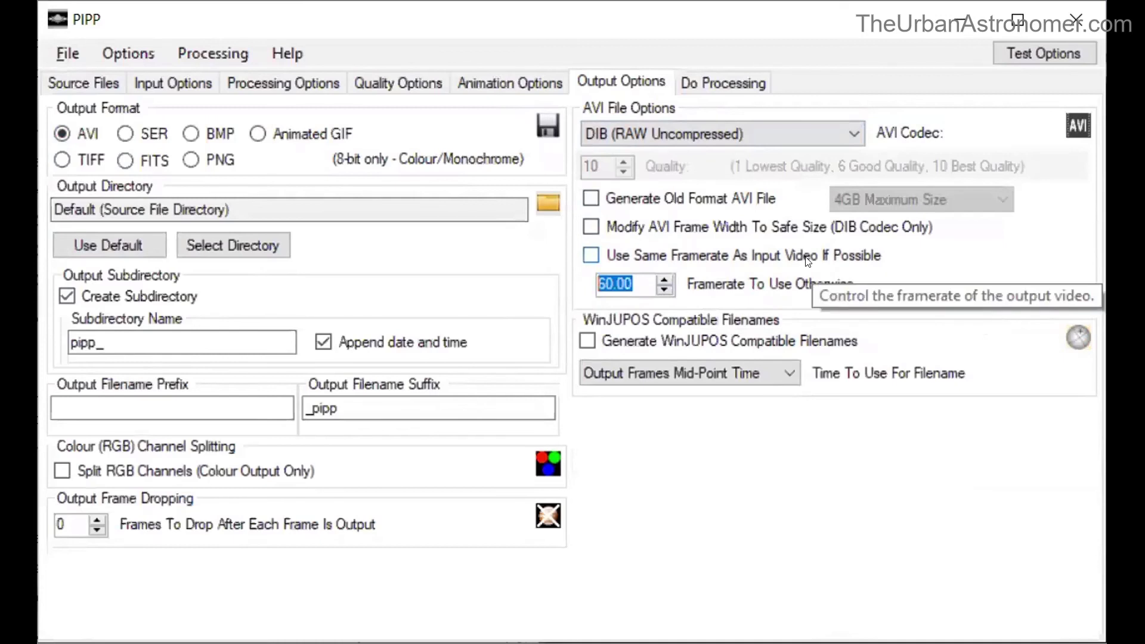
{"action": "type", "text": "10"}
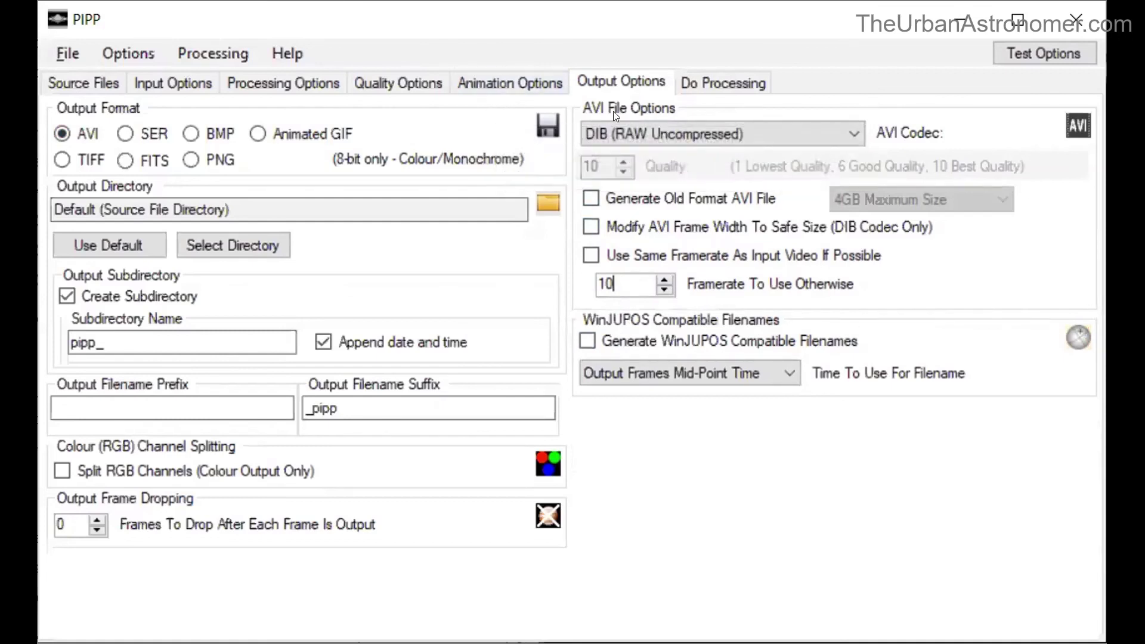
{"action": "left_click", "coordinate": [505, 82]}
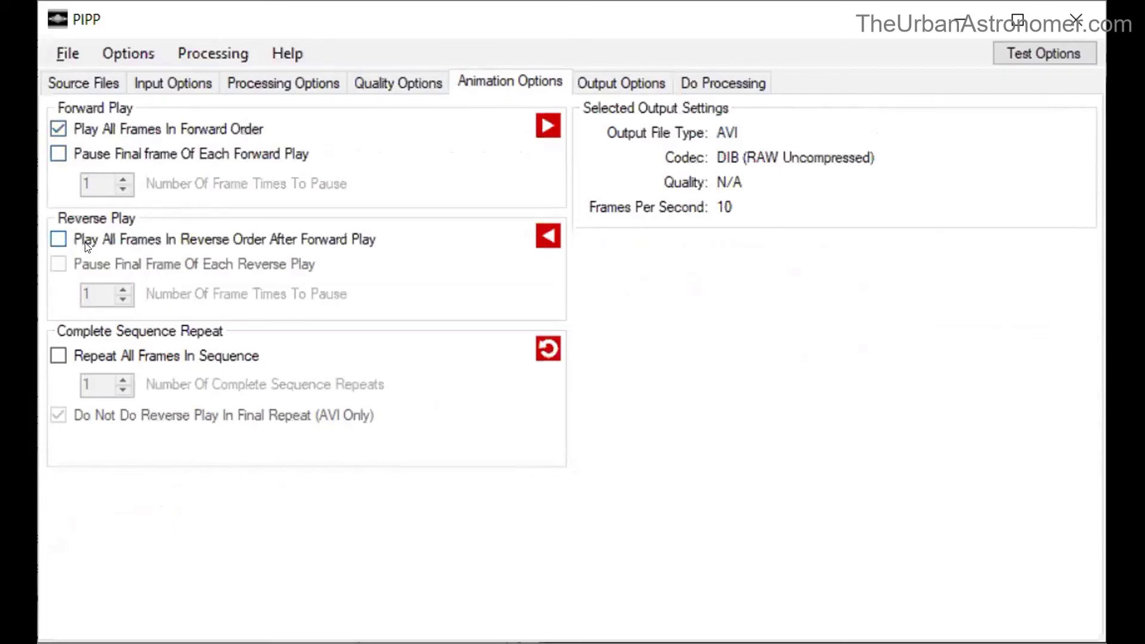
Enable reverse playback and repeat the whole frame sequence 5 times.
{"action": "left_click", "coordinate": [249, 241]}
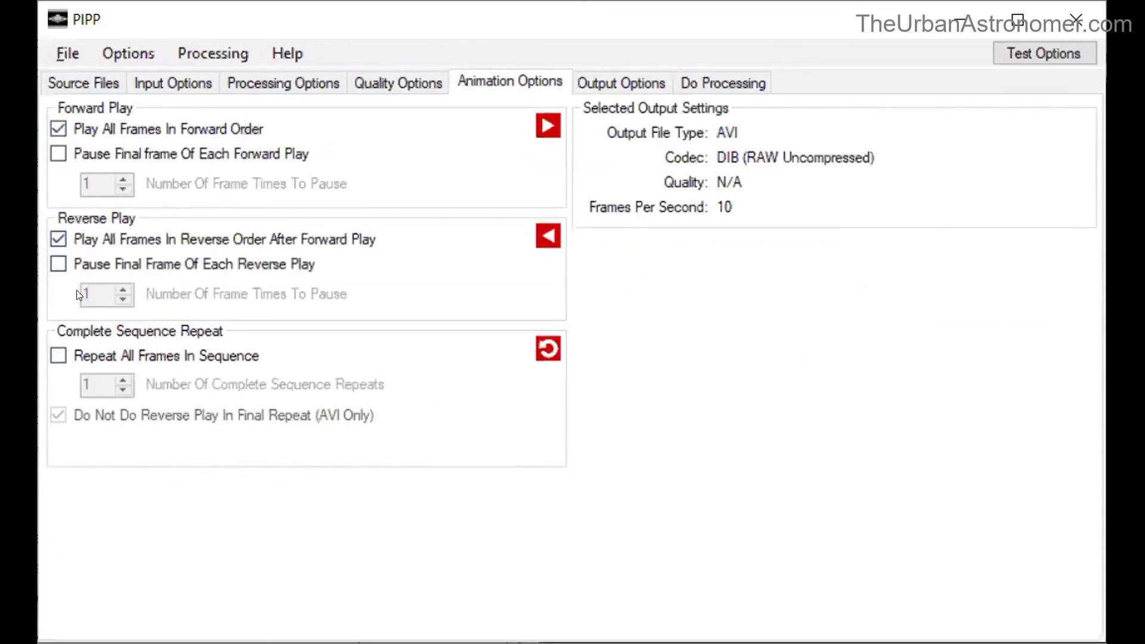
{"action": "left_click", "coordinate": [59, 355]}
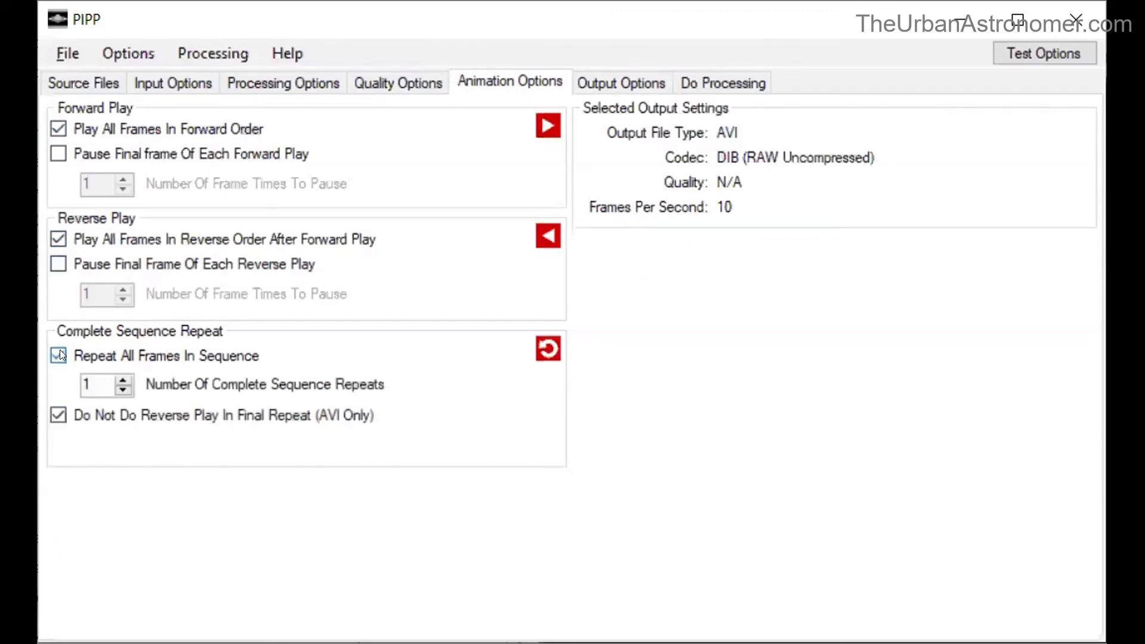
{"action": "double_click", "coordinate": [91, 381]}
{"action": "type", "text": "5"}
{"action": "left_click", "coordinate": [629, 83]}
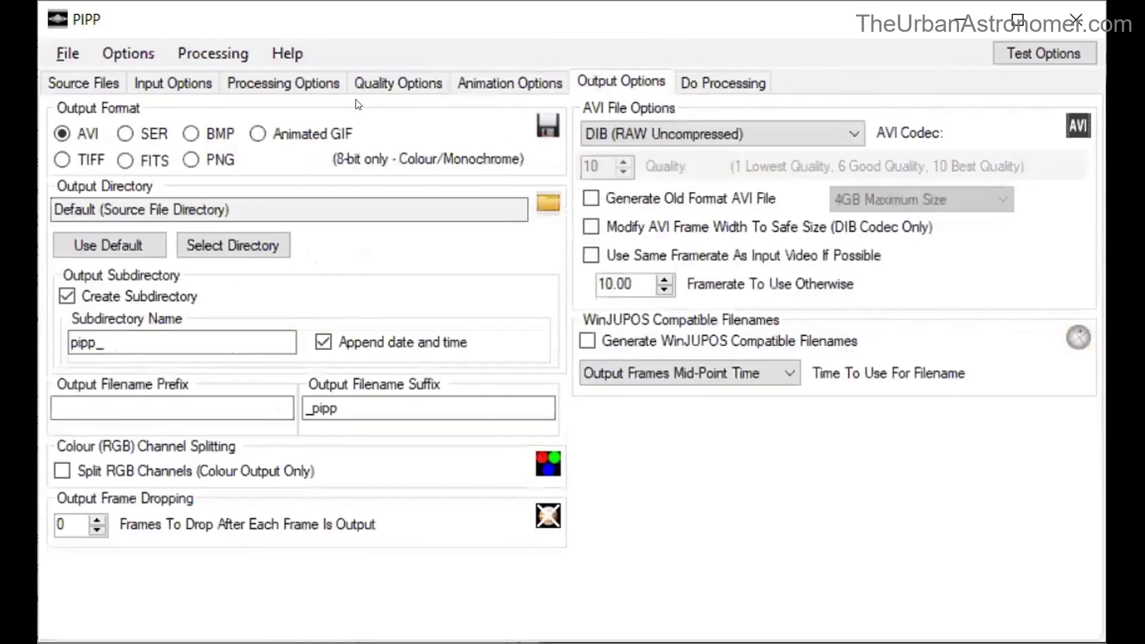
Render the 162-frame AVI animation and select 1_pipp.avi in Explorer.
{"action": "left_click", "coordinate": [729, 83]}
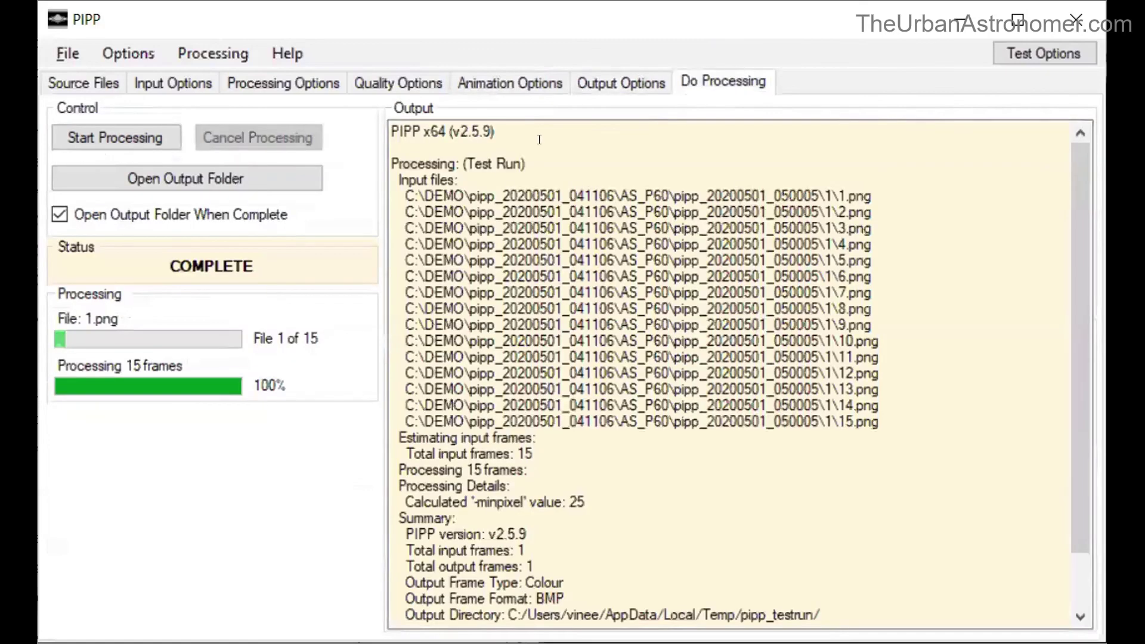
{"action": "left_click", "coordinate": [107, 134]}
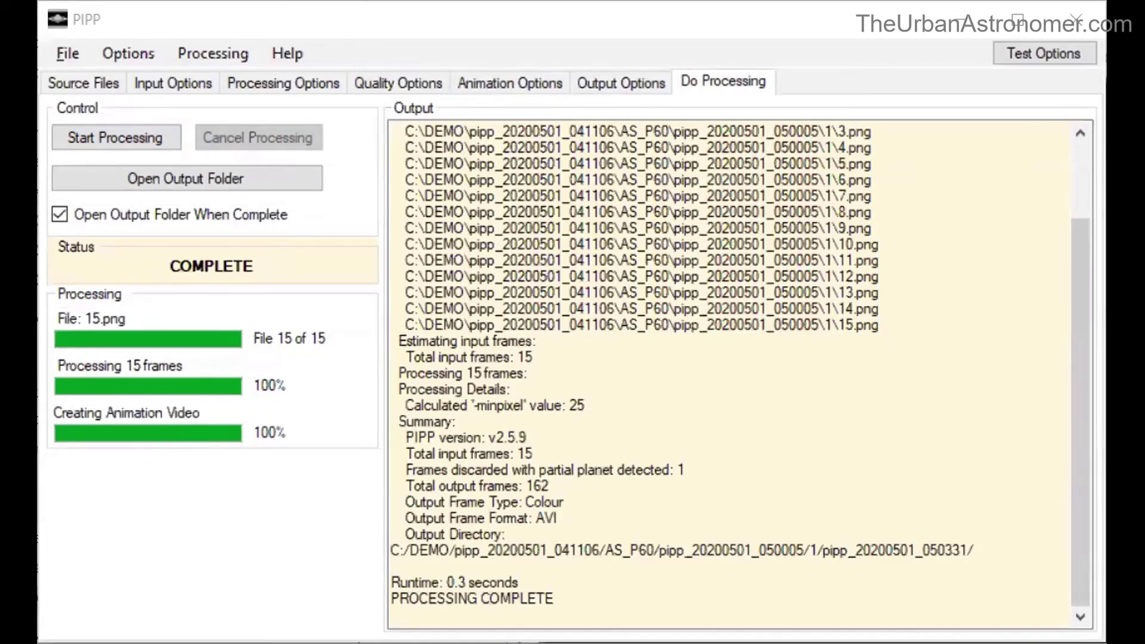
{"action": "left_click", "coordinate": [246, 121]}
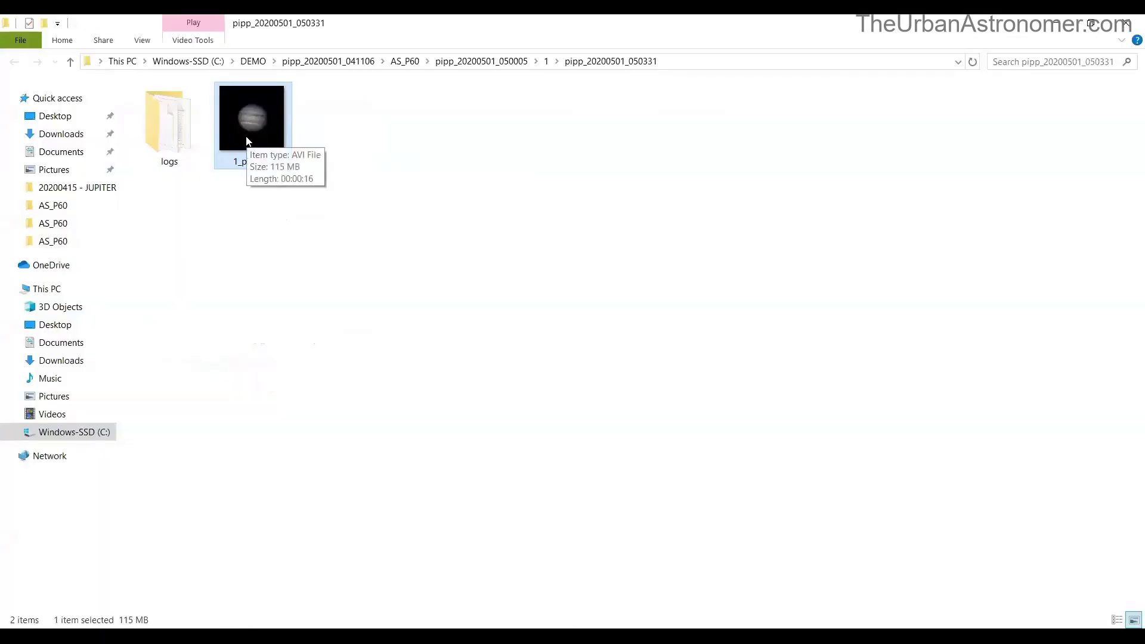
Open 1_pipp.avi in Movies & TV, play it, and replay it from the beginning.
{"action": "double_click", "coordinate": [247, 134]}
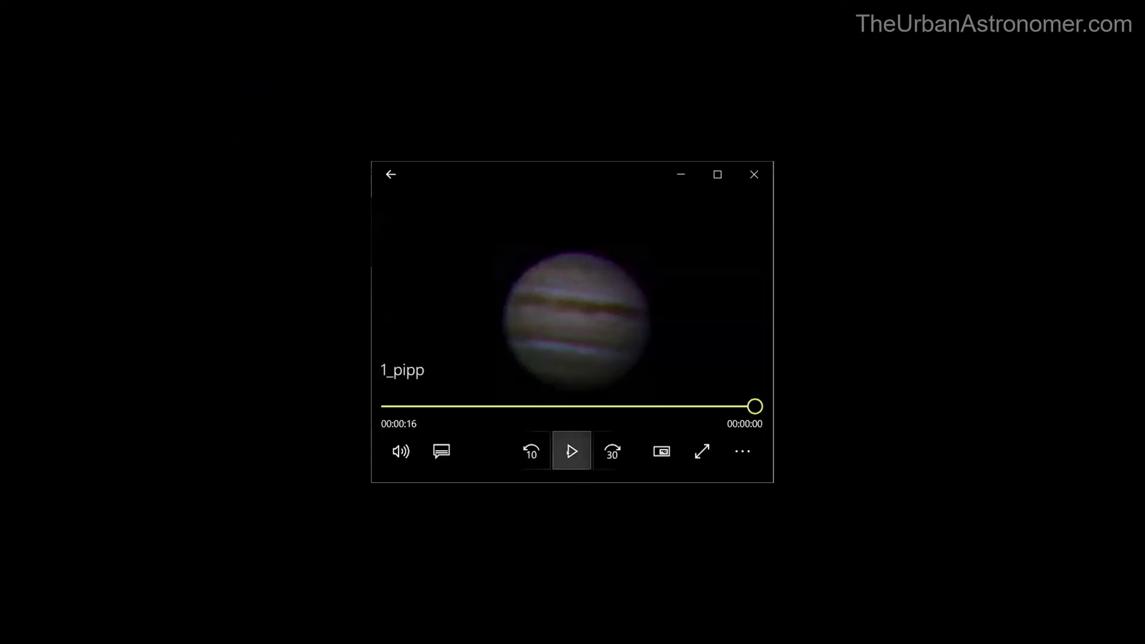
{"action": "left_click", "coordinate": [573, 450]}
{"action": "mouse_move", "coordinate": [568, 441]}
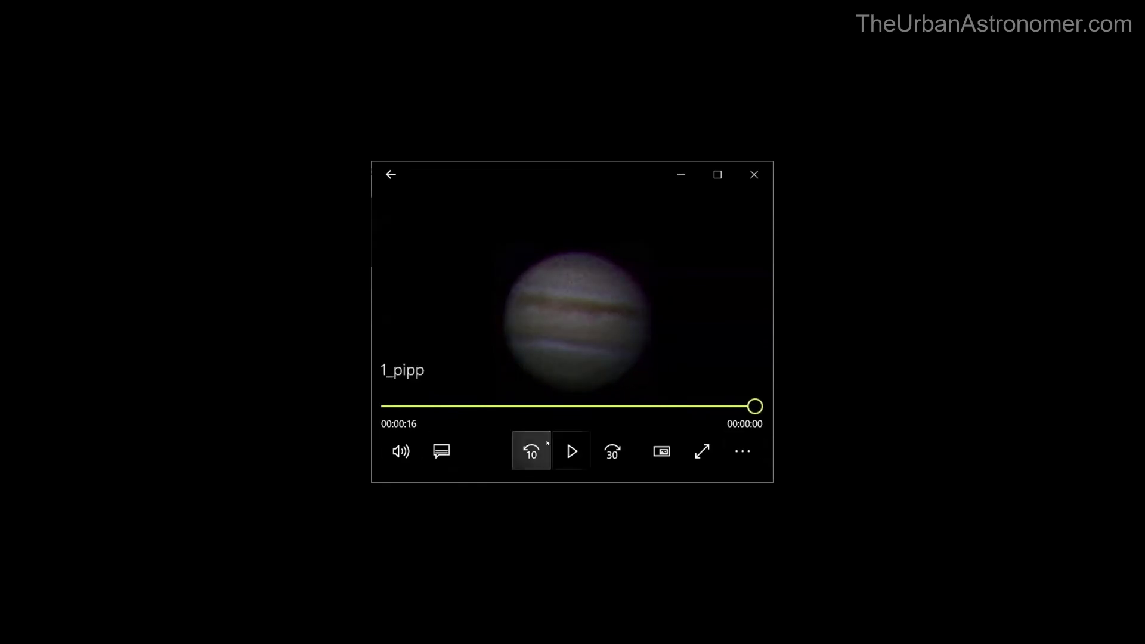
{"action": "left_click", "coordinate": [572, 452]}
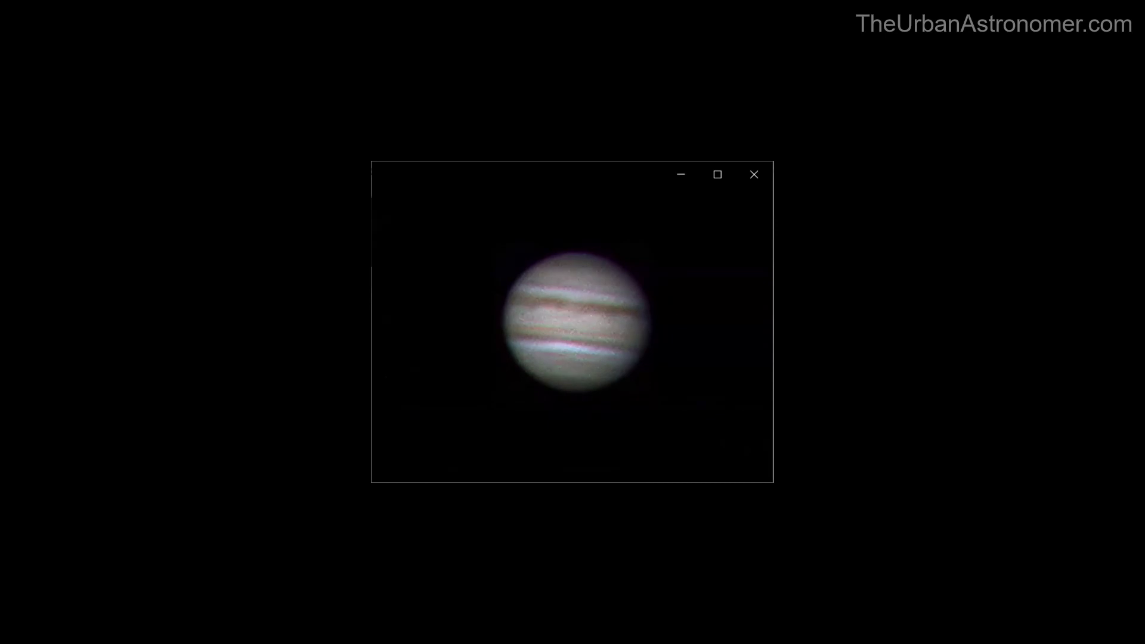